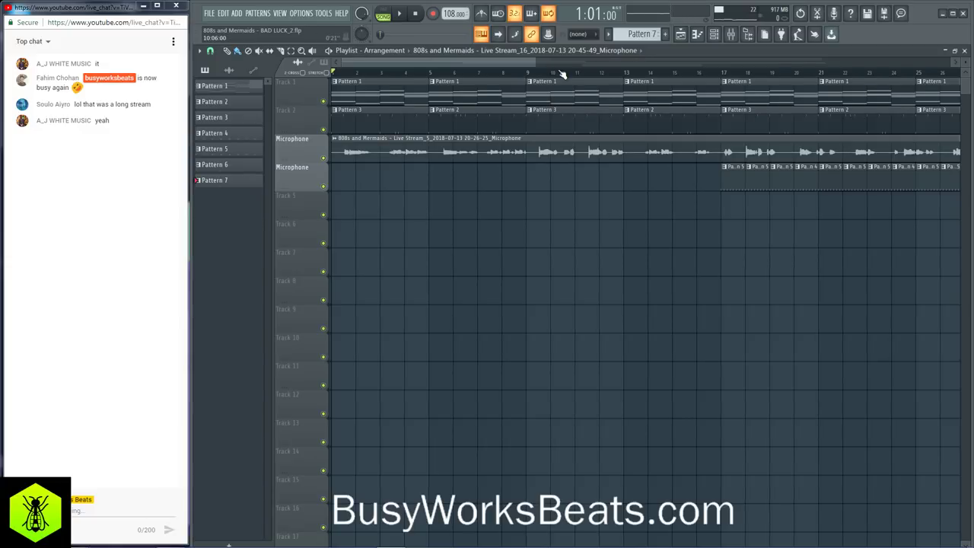
scroll(562, 74, down, 2)
scroll(562, 73, down, 2)
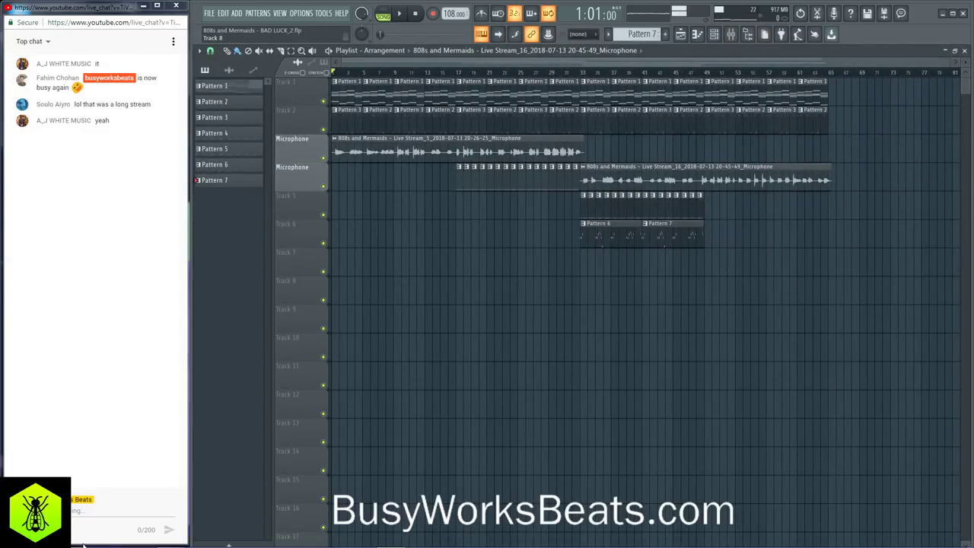
mouse_move(76, 538)
click(83, 517)
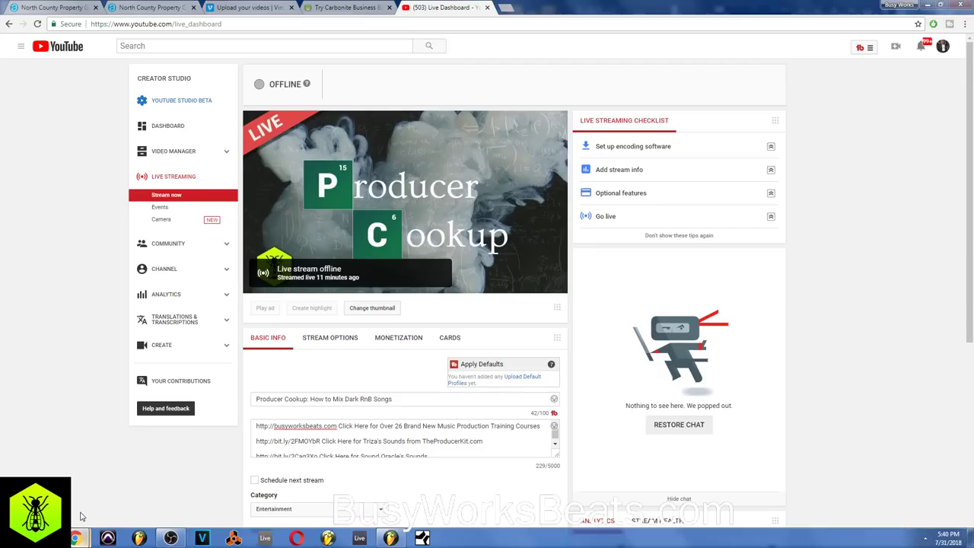
click(929, 5)
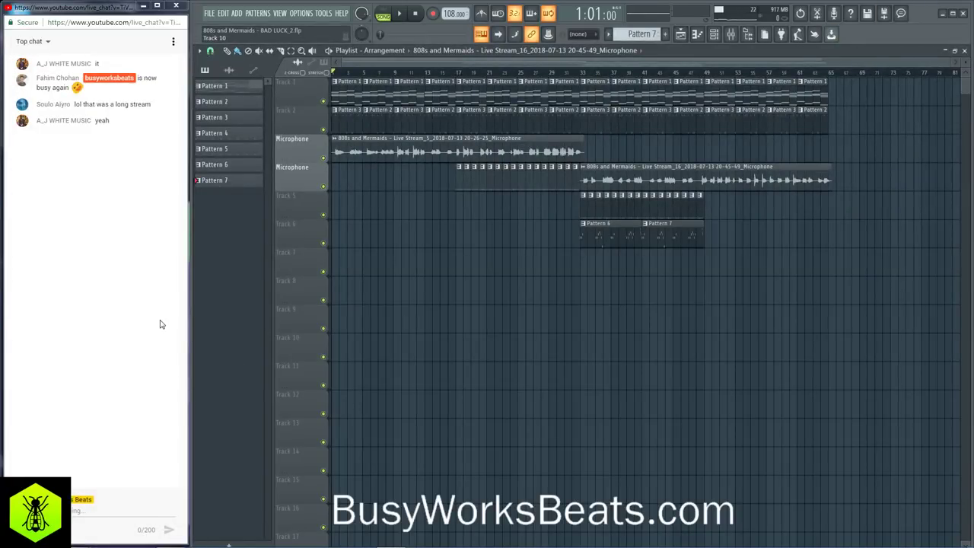
click(99, 510)
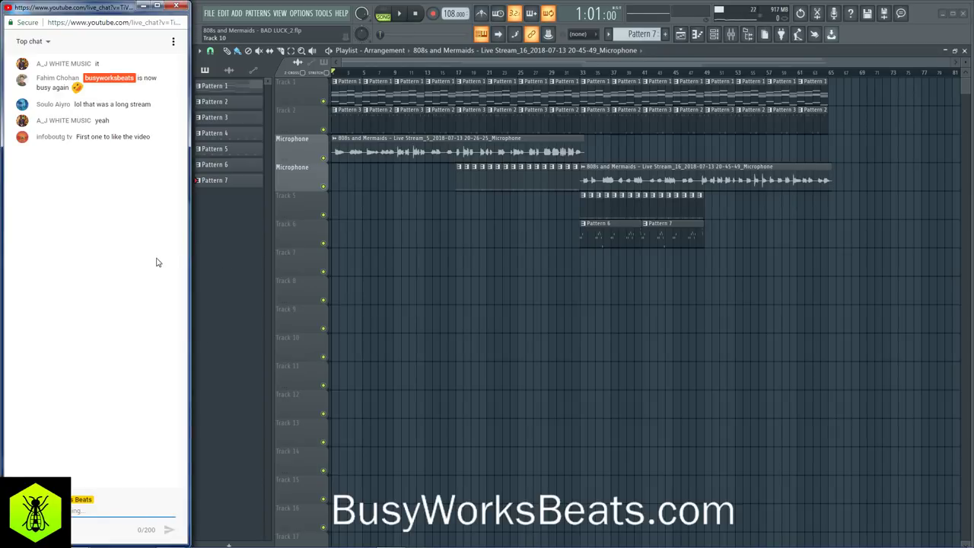
right_click(126, 281)
click(97, 261)
click(293, 234)
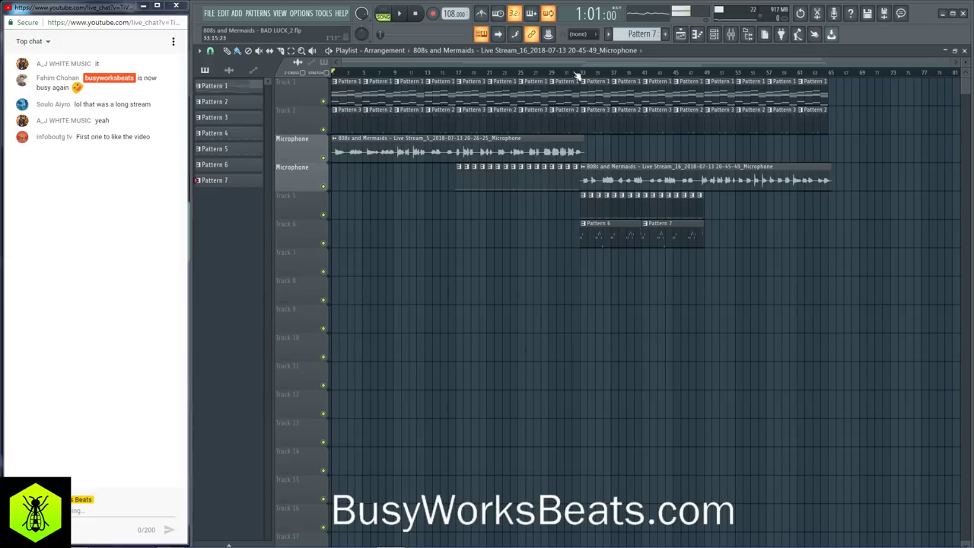
- Play the end of the arrangement from about bar 62 and again from bar 59 to check the closing vocals
drag(798, 72, 809, 73)
key(space)
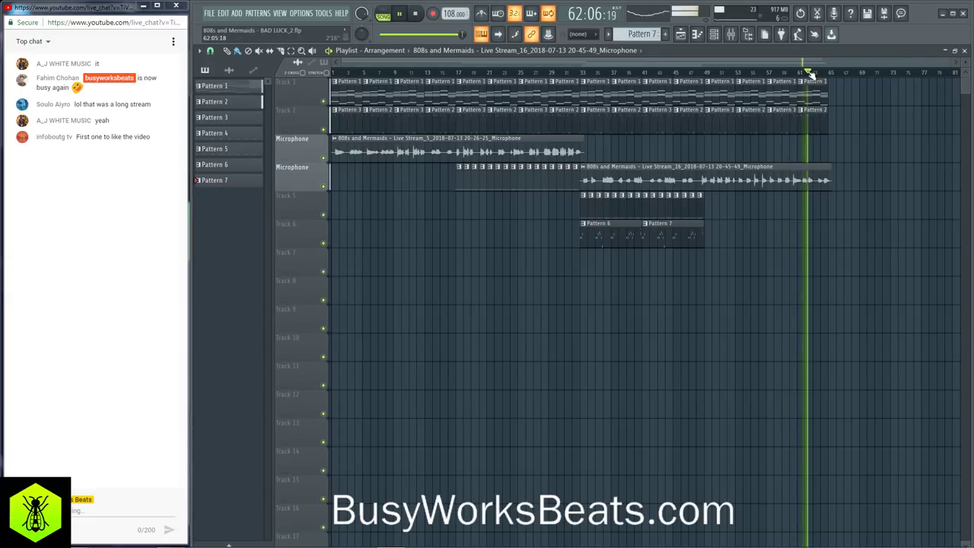
key(space)
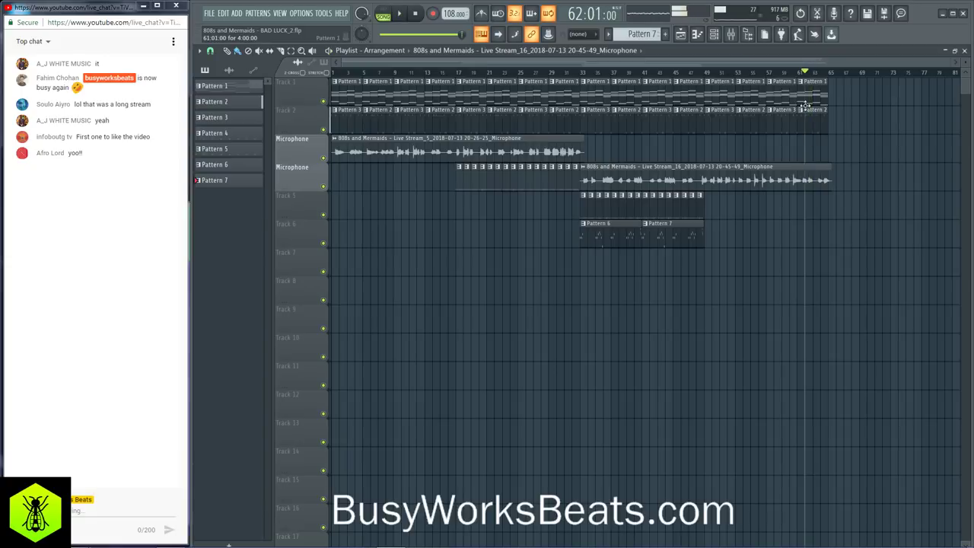
click(783, 72)
key(space)
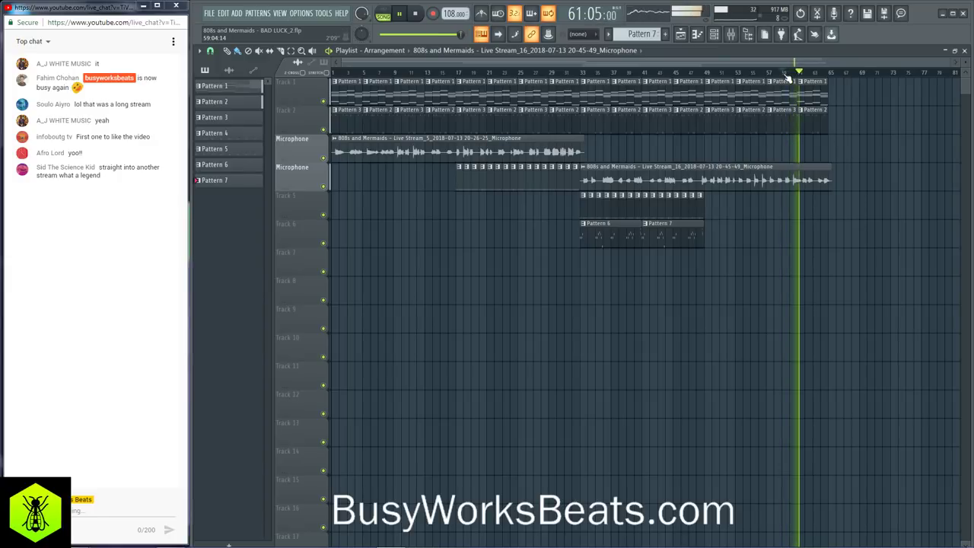
key(space)
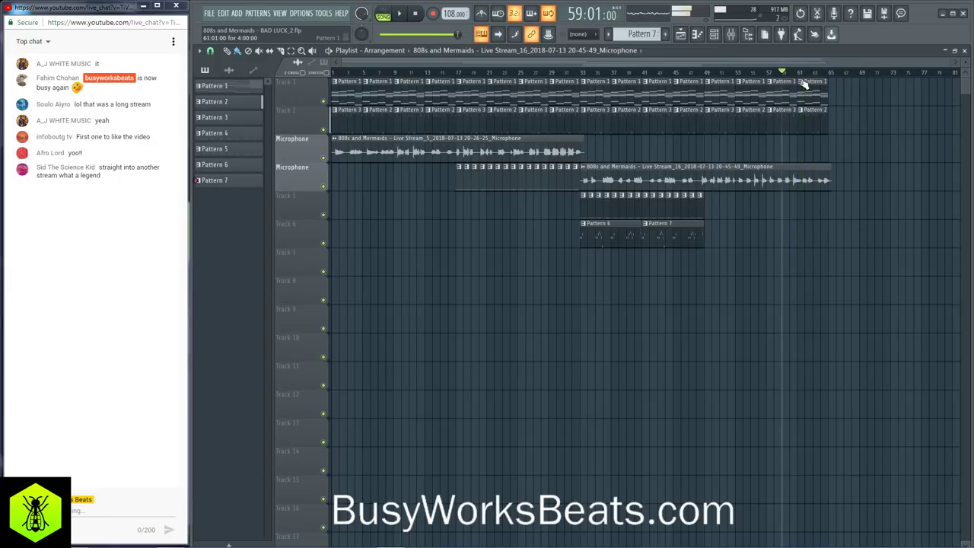
- Set the playlist snap to (none) and, after auditioning the ending, slice the later Microphone clip between bars 61 and 62
ctrl+scroll(808, 82, up, 3)
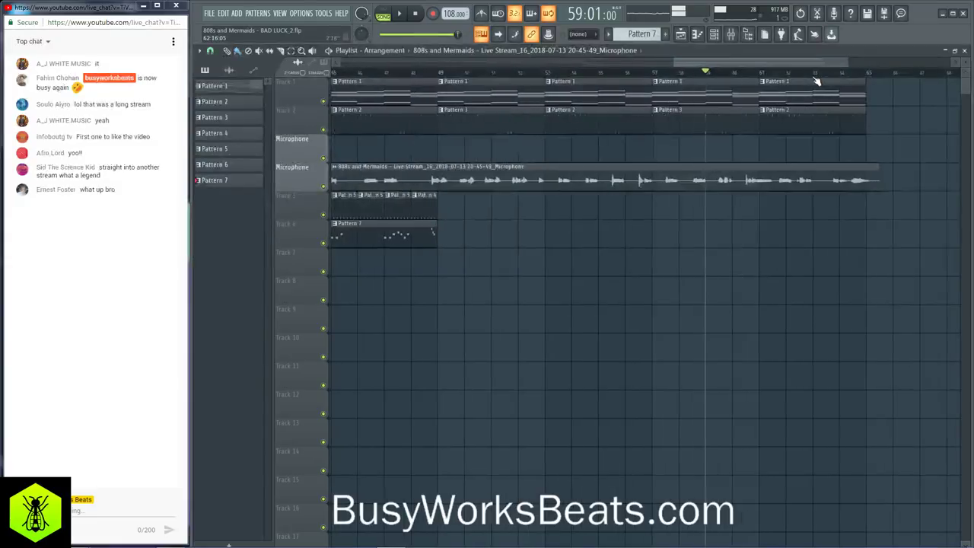
click(211, 52)
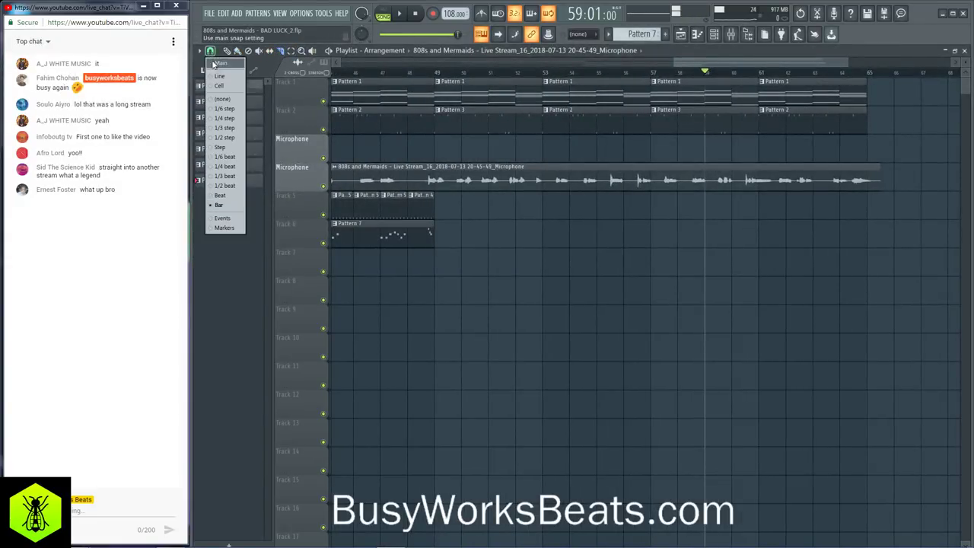
click(223, 99)
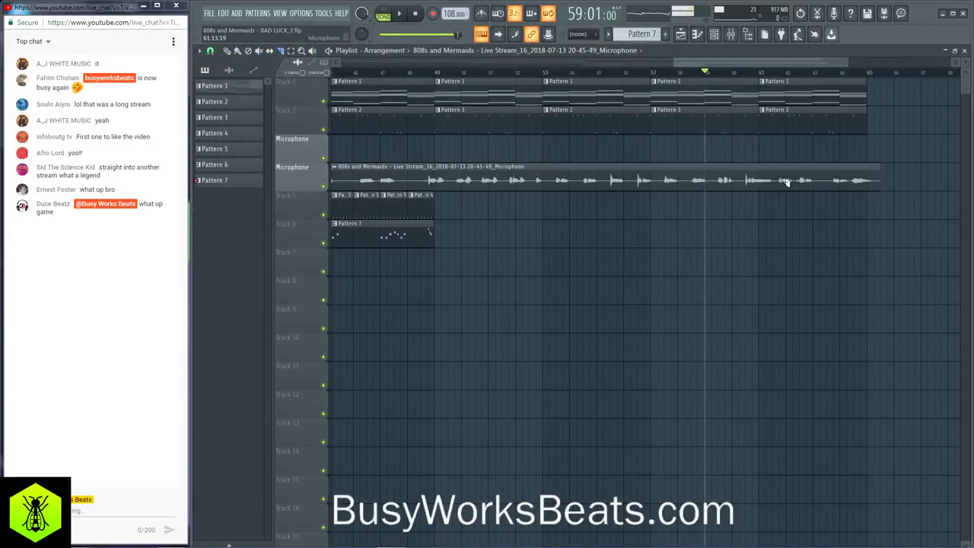
key(space)
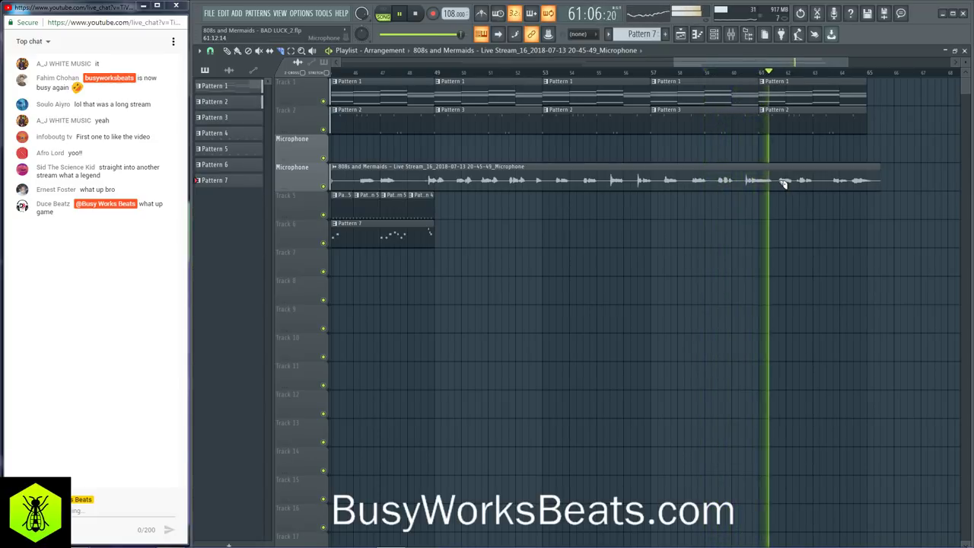
key(space)
drag(783, 185, 782, 186)
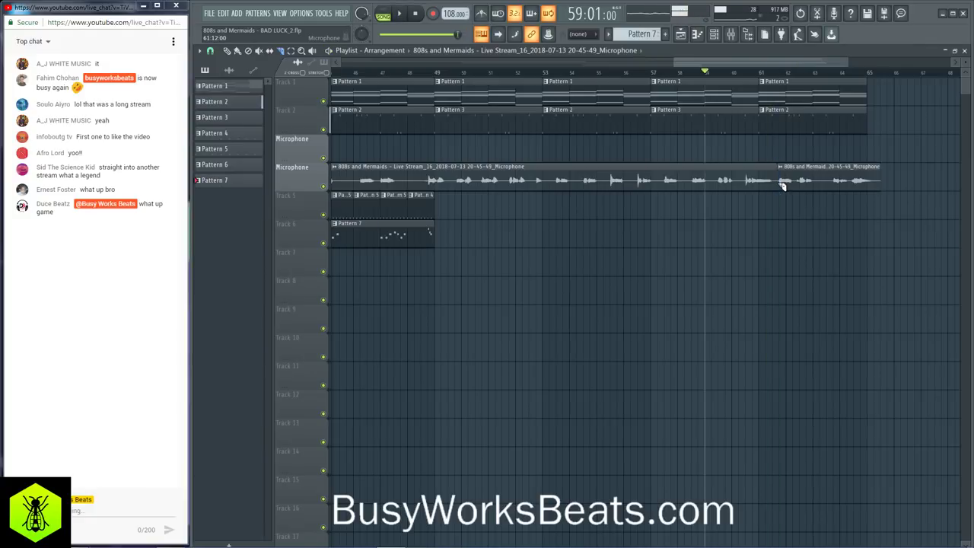
- Slice the cut-off Microphone section again near bar 63 and delete both trailing pieces, leaving only the main clip
click(815, 185)
right_click(798, 182)
click(837, 73)
key(space)
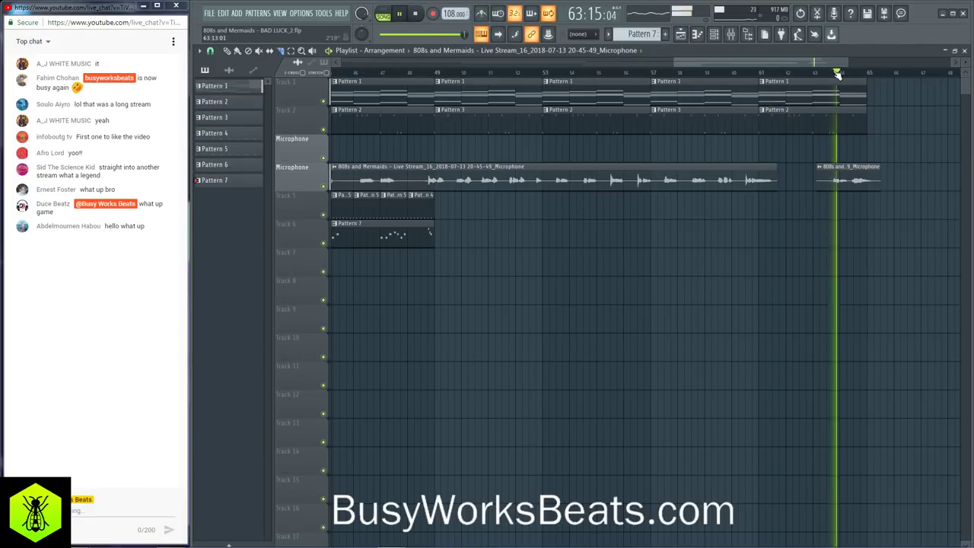
key(space)
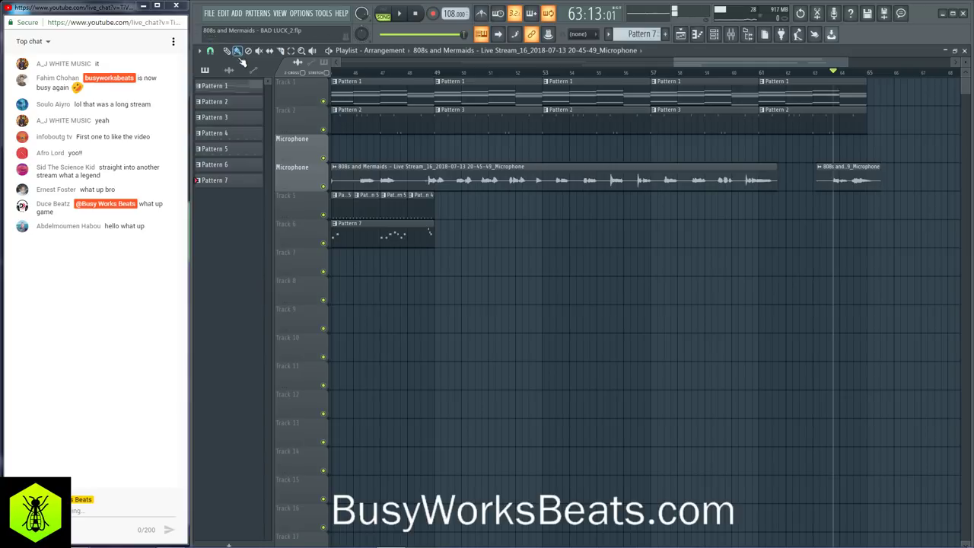
right_click(849, 181)
click(720, 165)
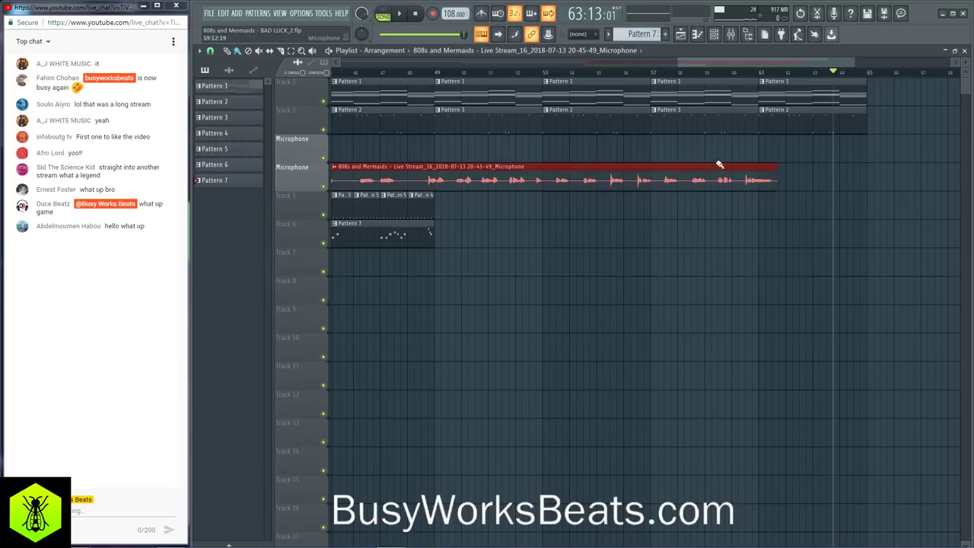
- Play the song's ending from about bar 57 to check the trimmed vocal clip
scroll(699, 81, down, 2)
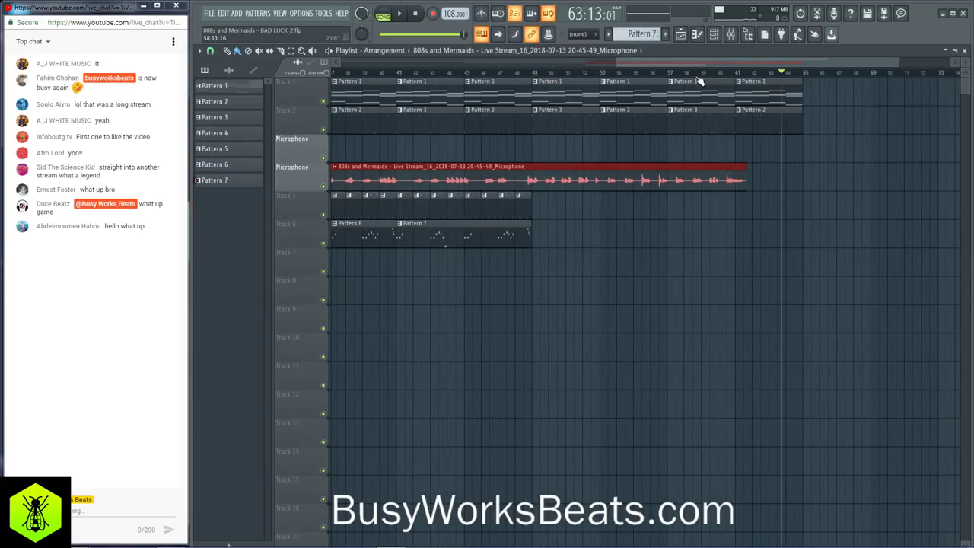
click(683, 76)
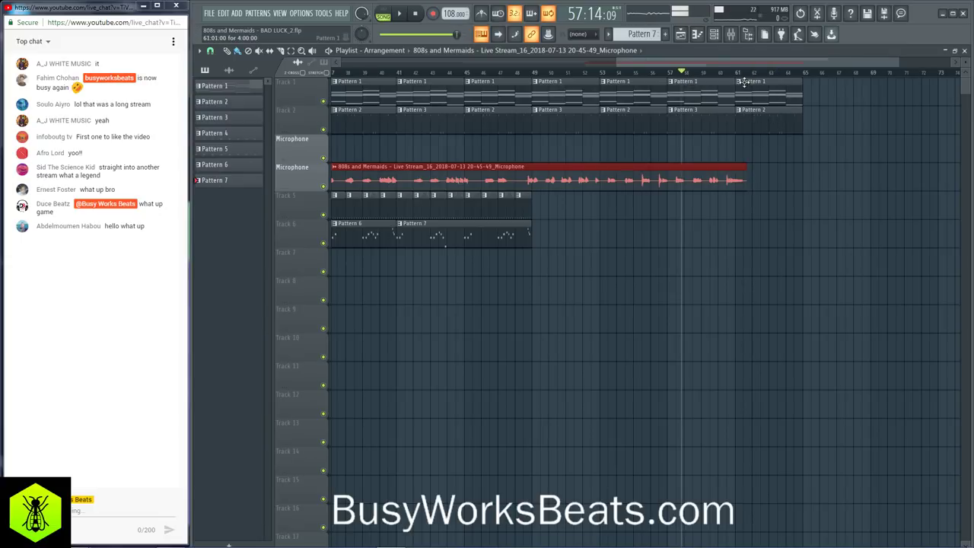
key(space)
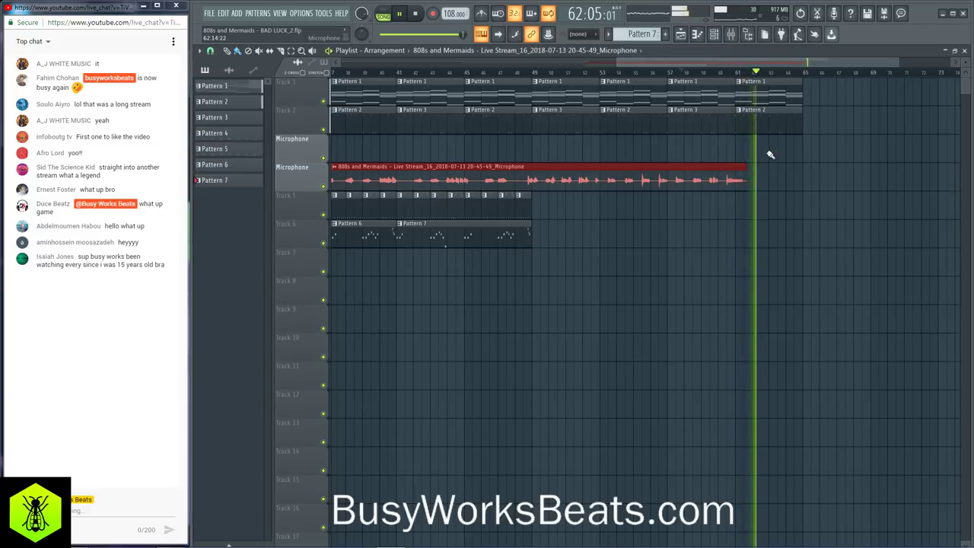
scroll(732, 78, down, 1)
scroll(732, 79, down, 3)
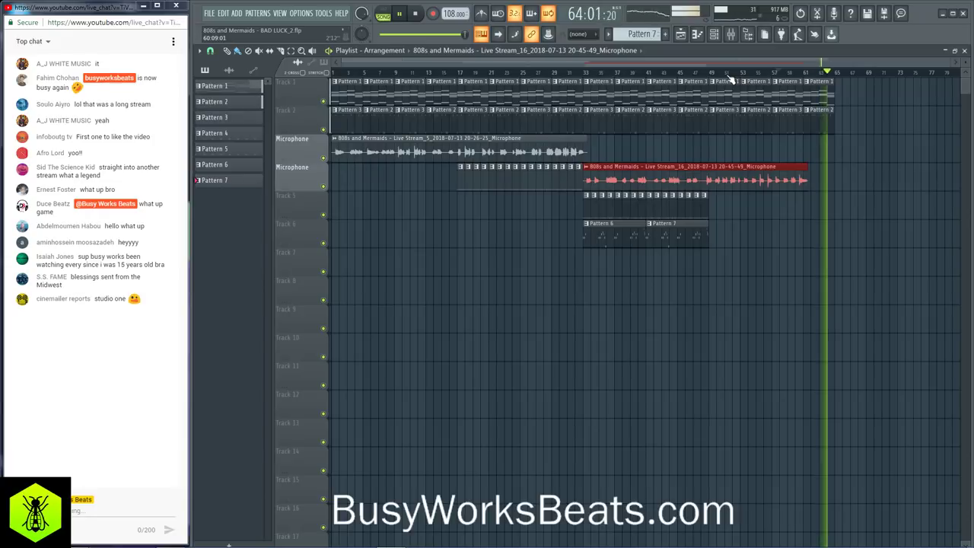
key(space)
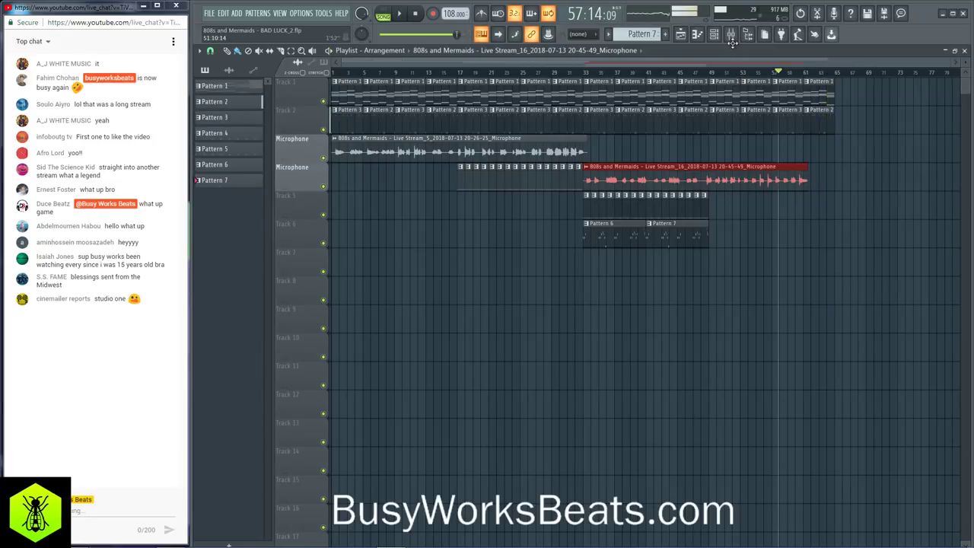
- Open the mixer and show the Master track, followed by the vocal track with its effects chain
click(731, 34)
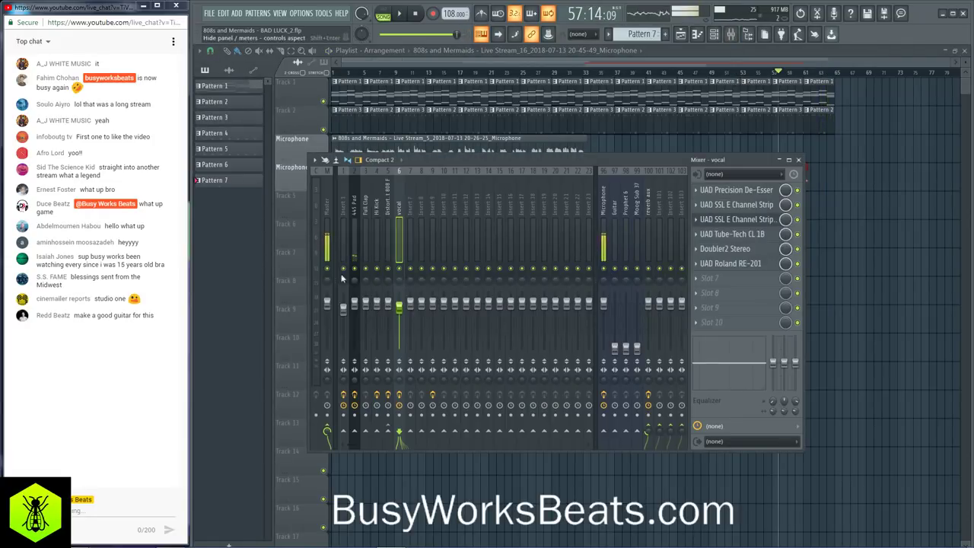
click(327, 205)
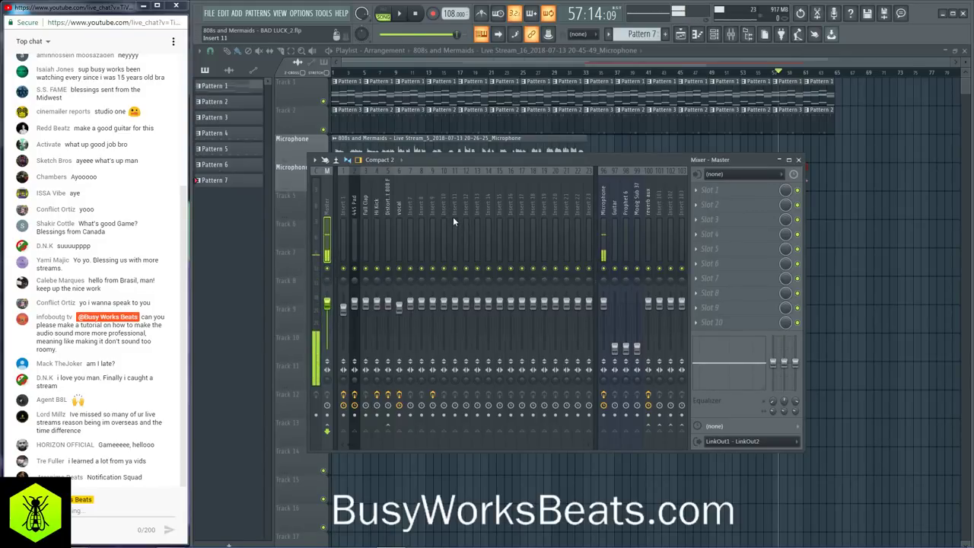
click(397, 210)
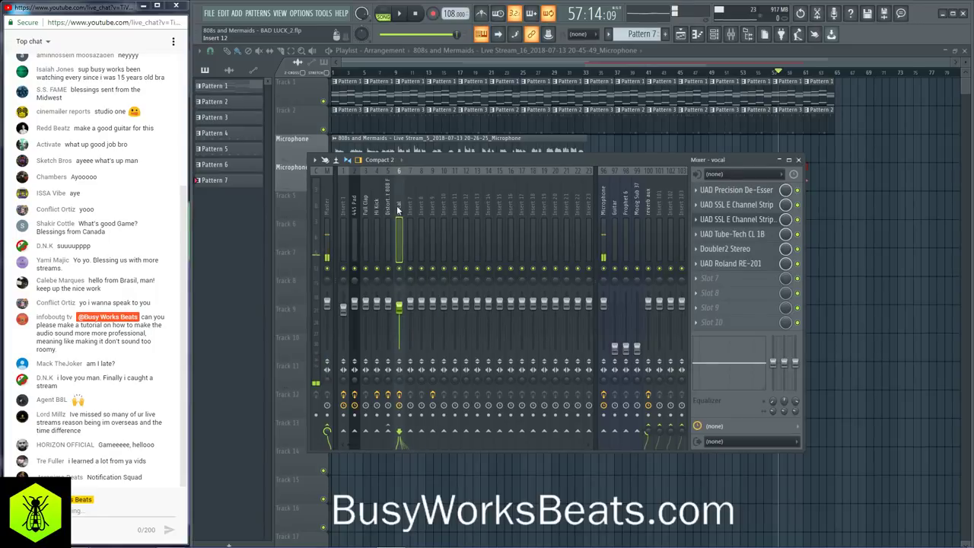
- Open the vocal track's UAD SSL E Channel Strip and its Legacy version side by side for comparison, and close both
click(754, 219)
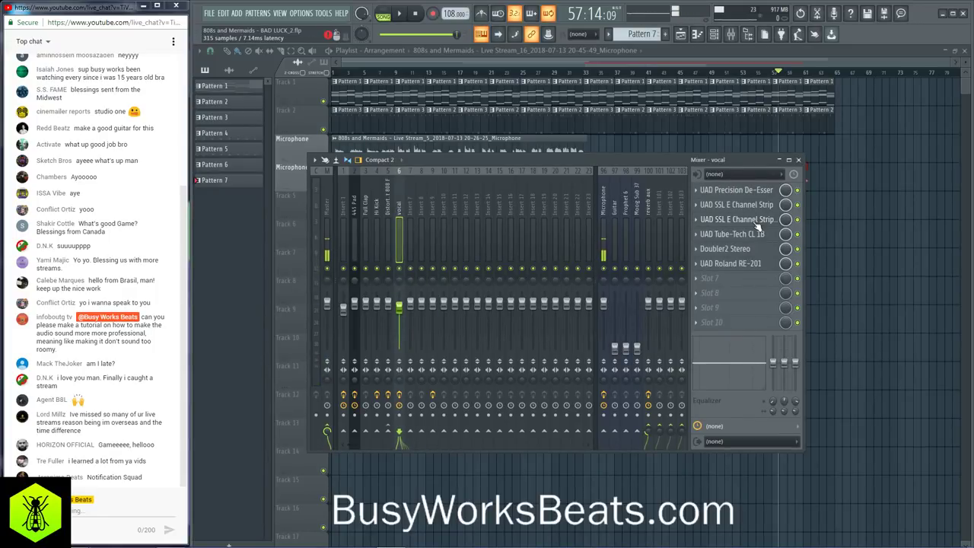
click(749, 210)
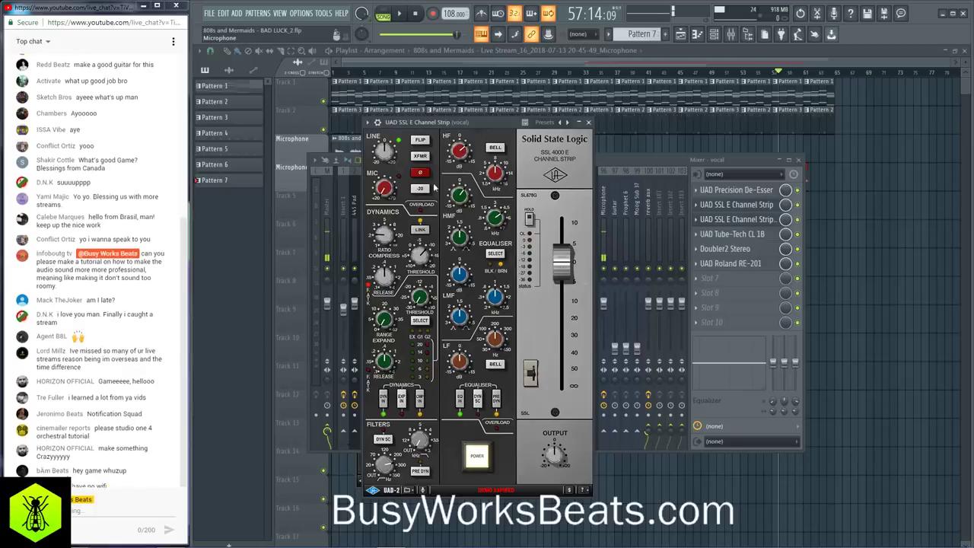
click(748, 220)
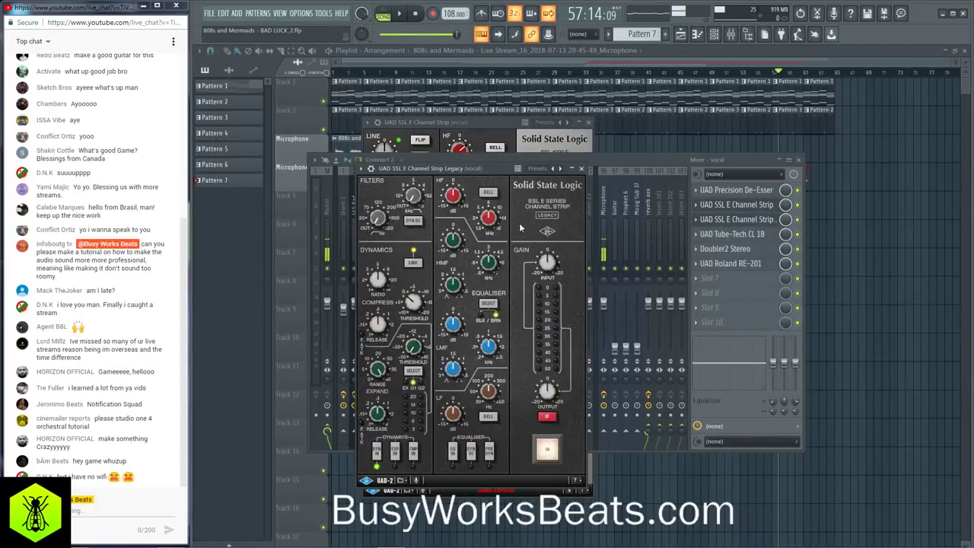
drag(488, 168, 695, 171)
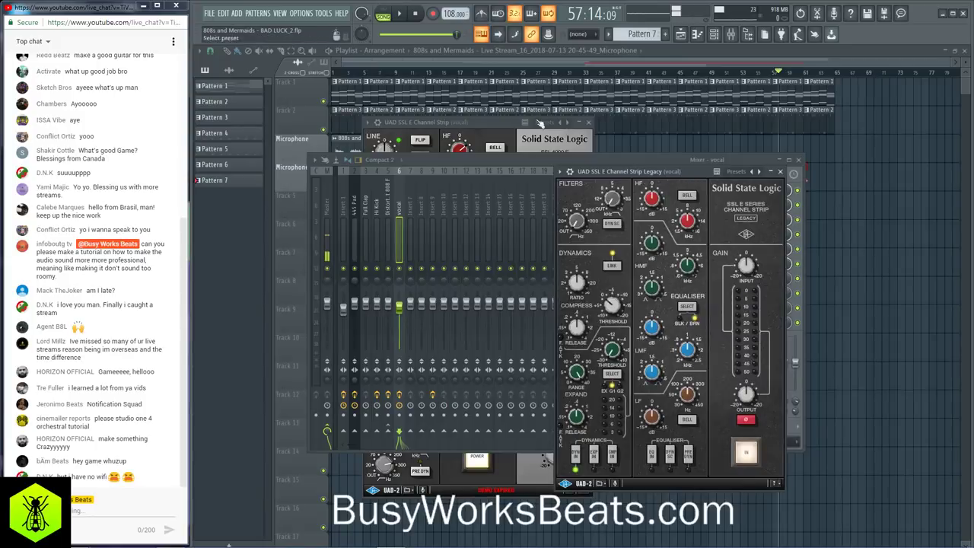
drag(497, 127, 445, 134)
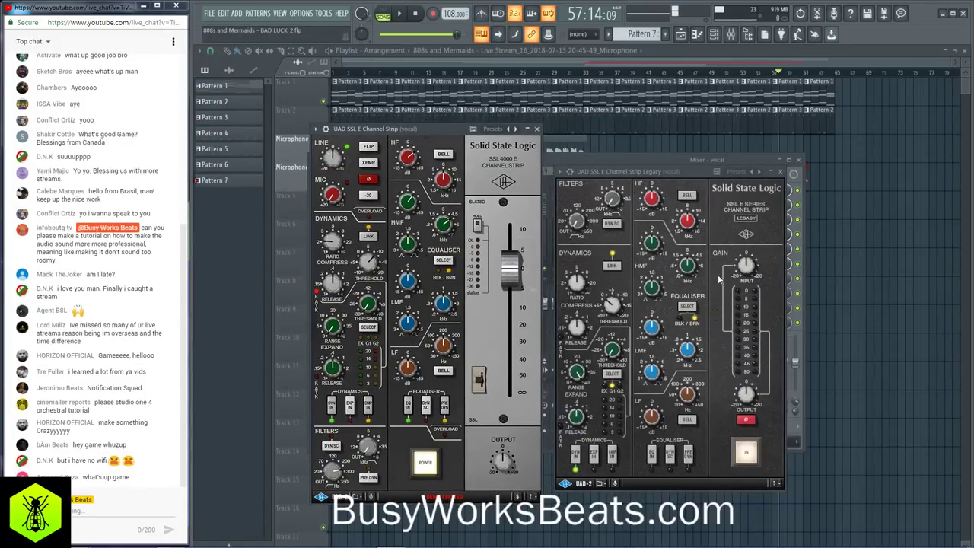
click(780, 170)
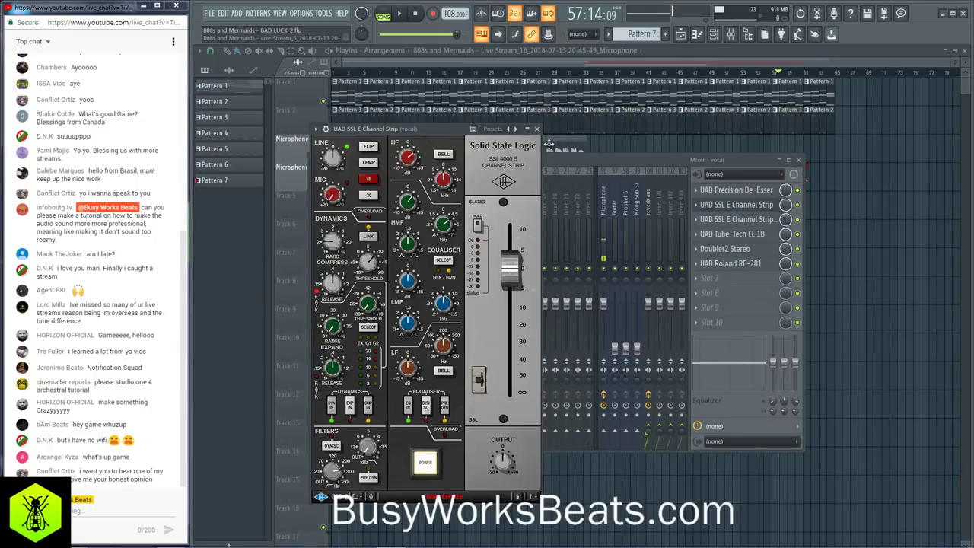
click(536, 129)
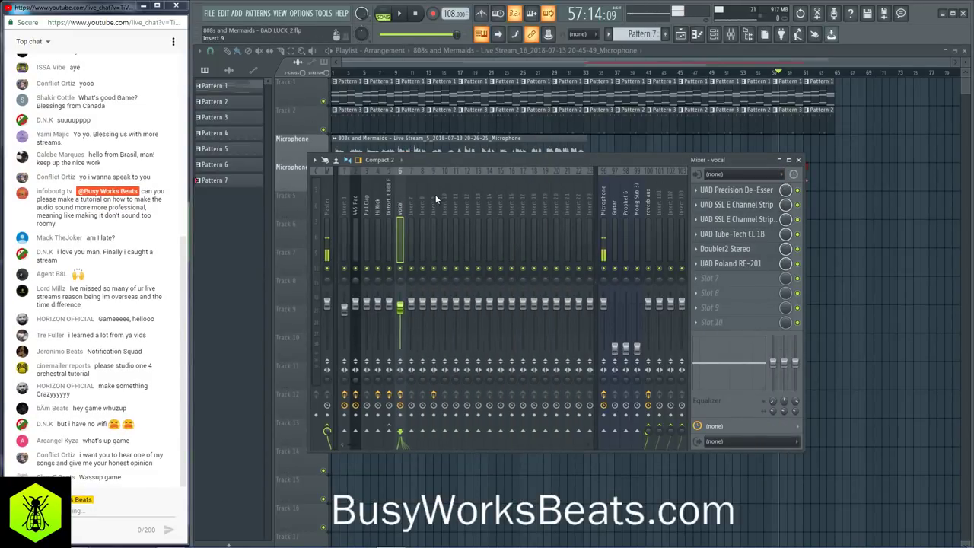
- Play the song from about bar 16 with the mixer open to watch the track levels
key(space)
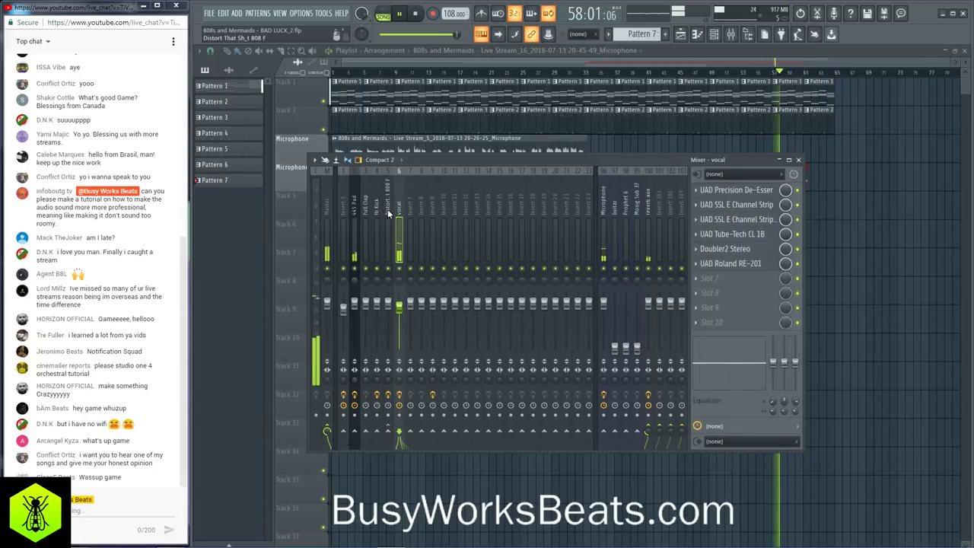
click(449, 72)
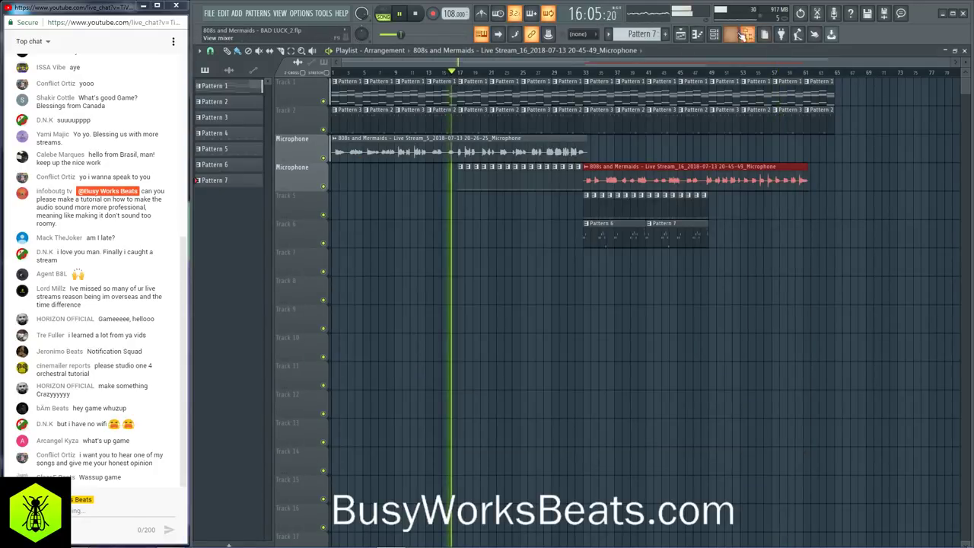
key(F9)
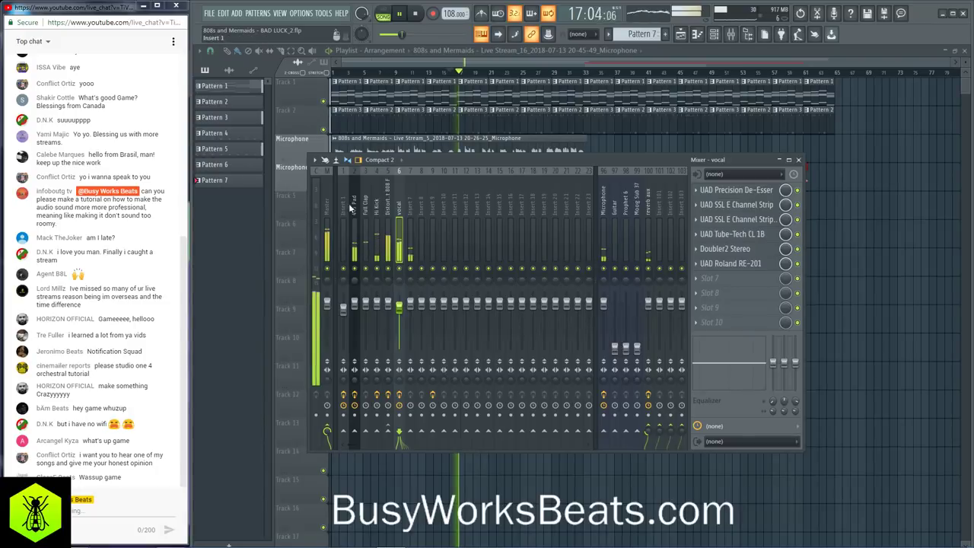
- Show the Master track in the mixer, stop playback, and view the effects on the vocal track and the 445 Pad track
click(325, 230)
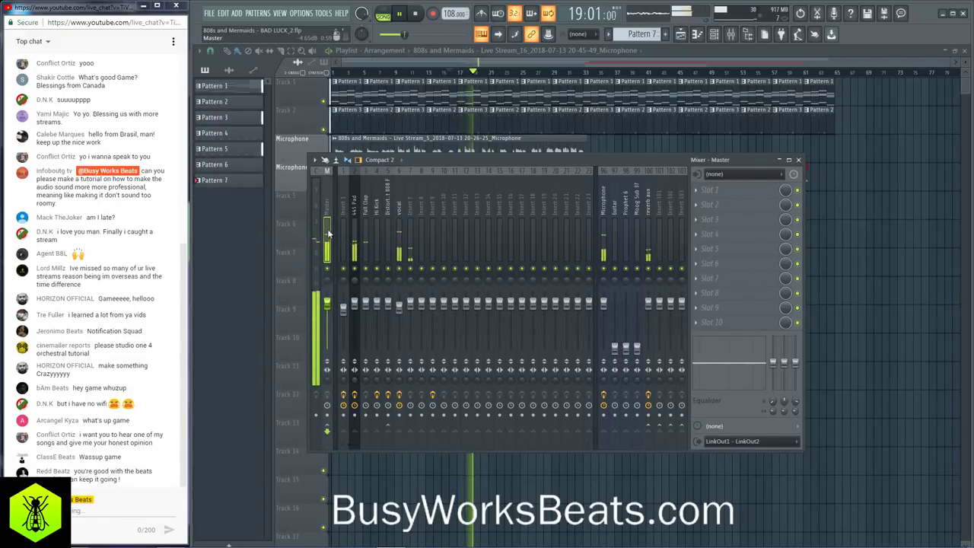
key(space)
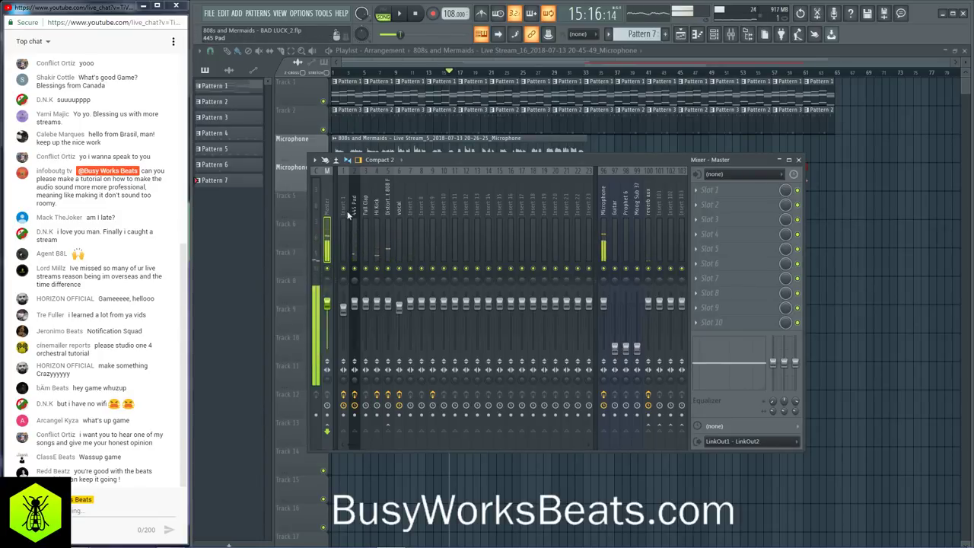
click(400, 211)
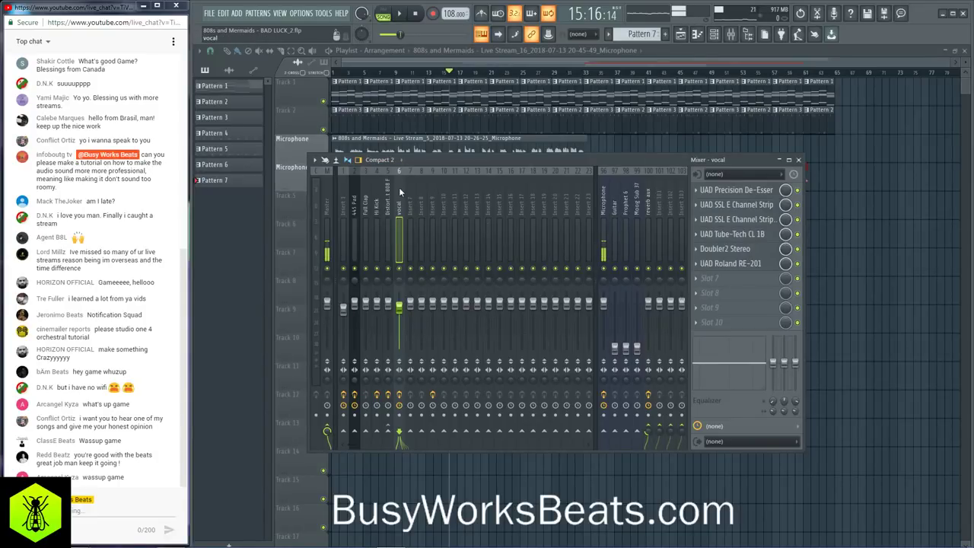
key(Left)
key(Left)
key(Left)
key(Left)
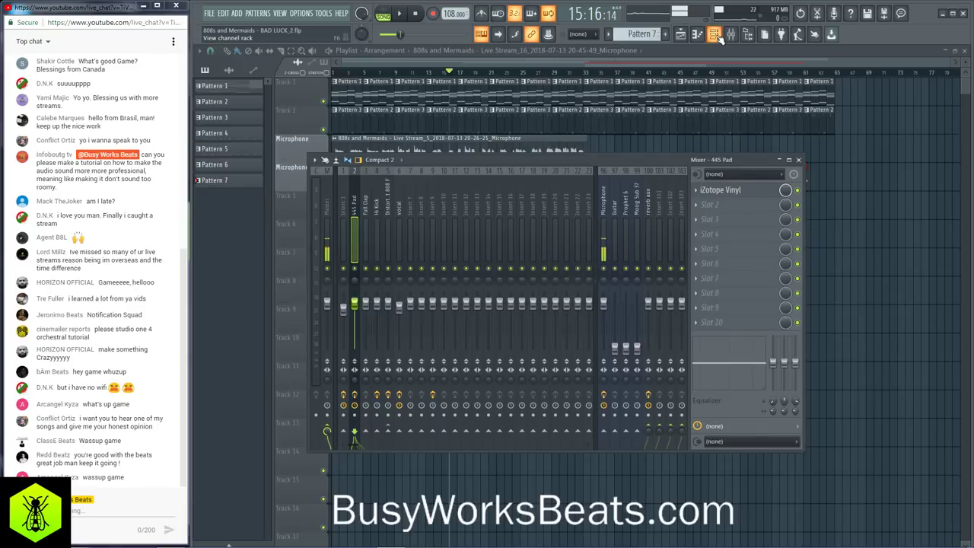
- Set the 445 Pad's Omnisphere master tuning to 445 Hz, and close the instrument and the mixer
click(720, 37)
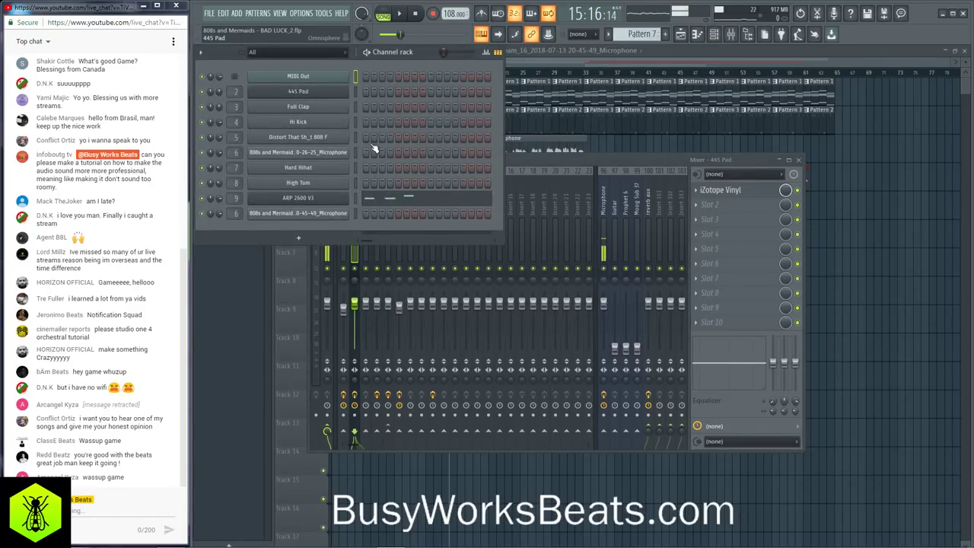
click(328, 96)
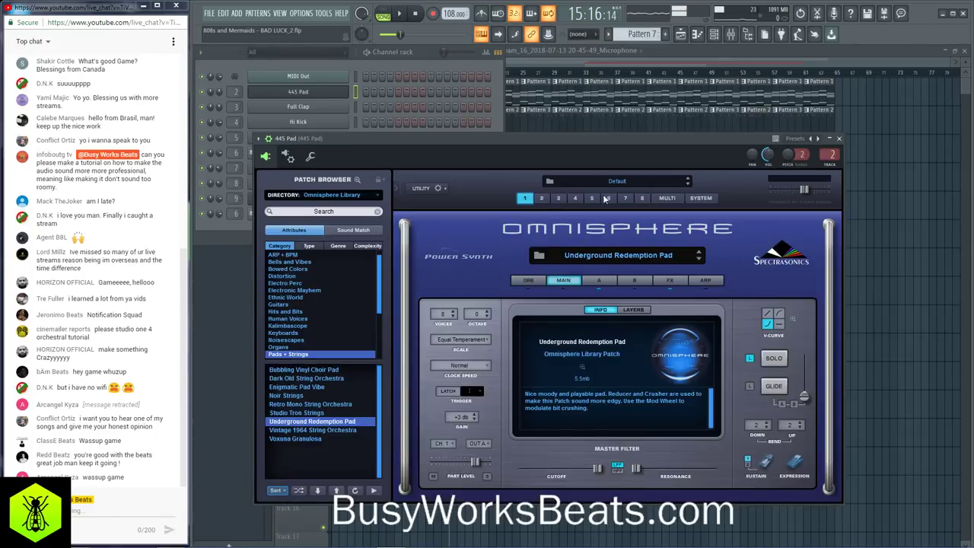
click(705, 201)
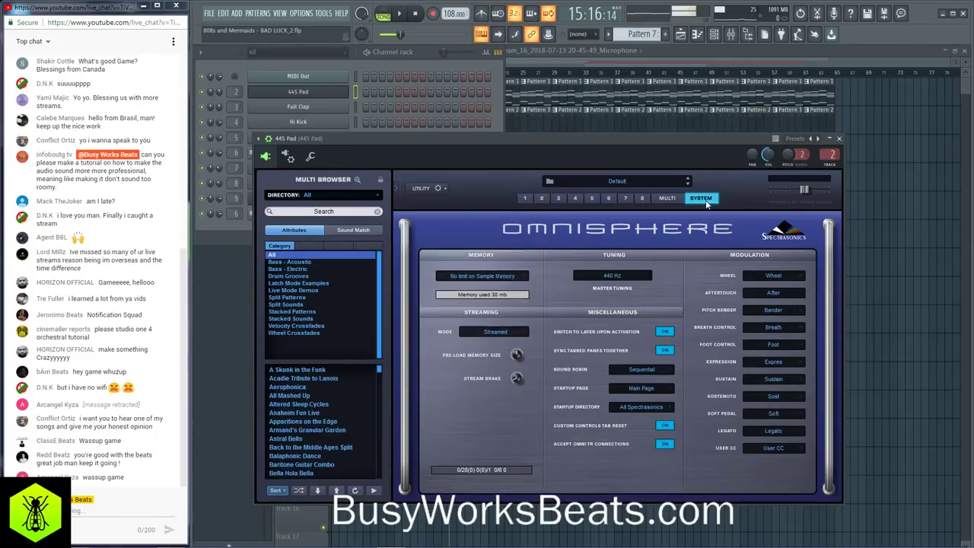
click(585, 281)
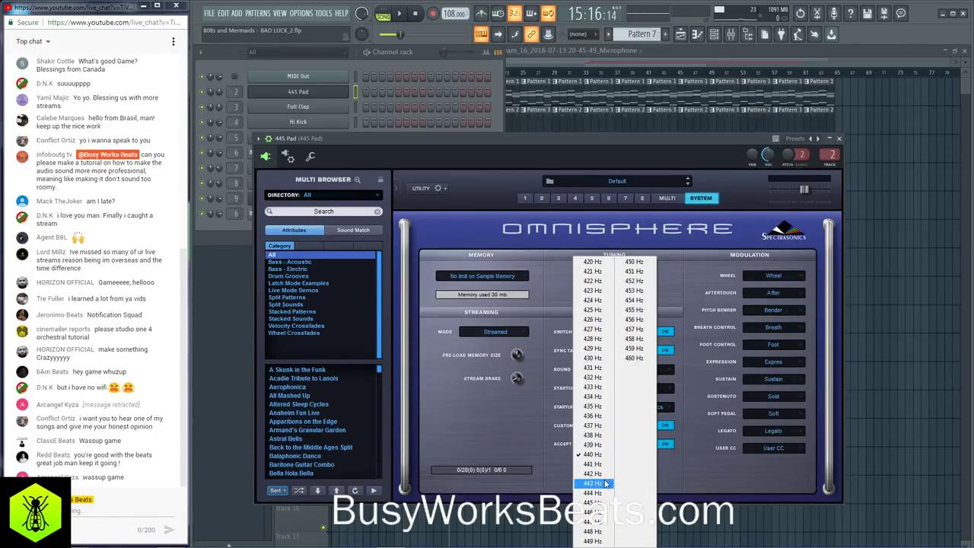
click(594, 504)
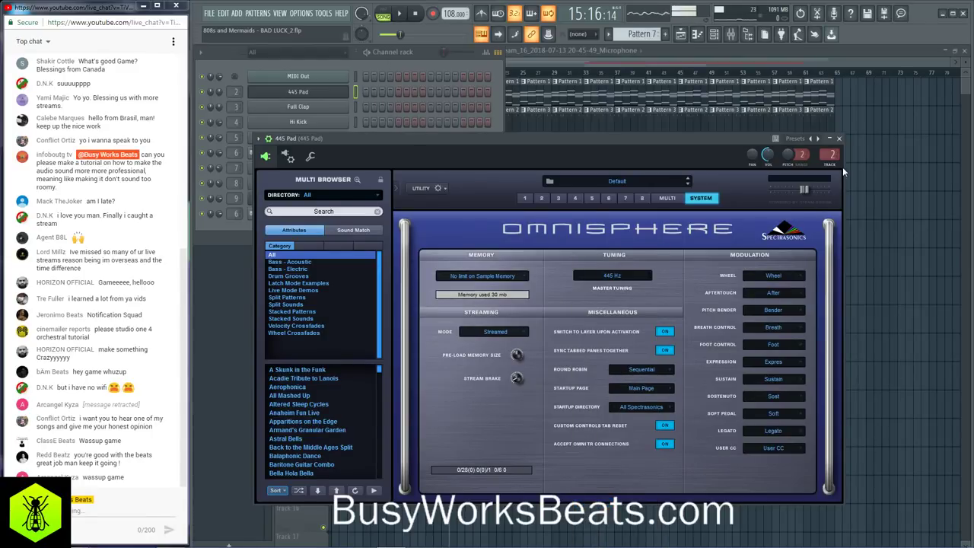
click(840, 138)
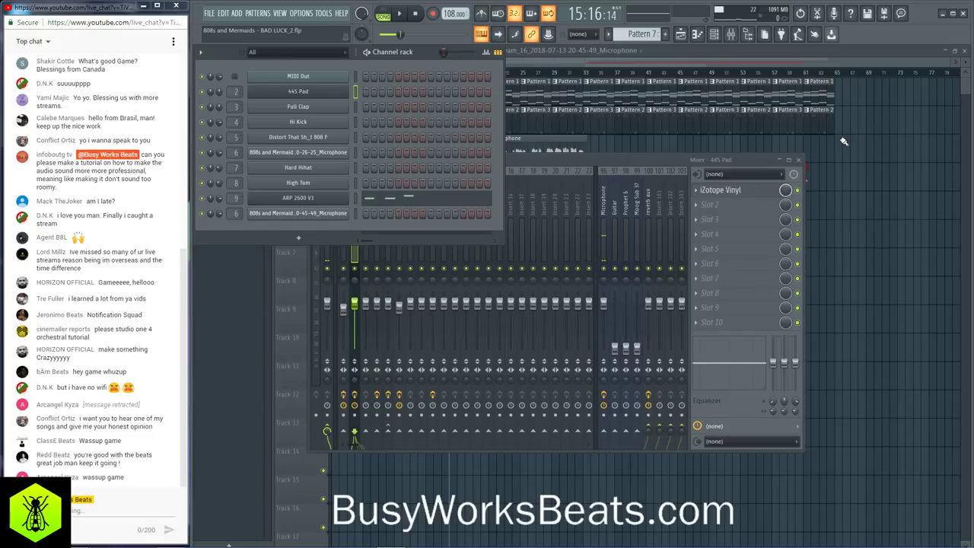
click(799, 161)
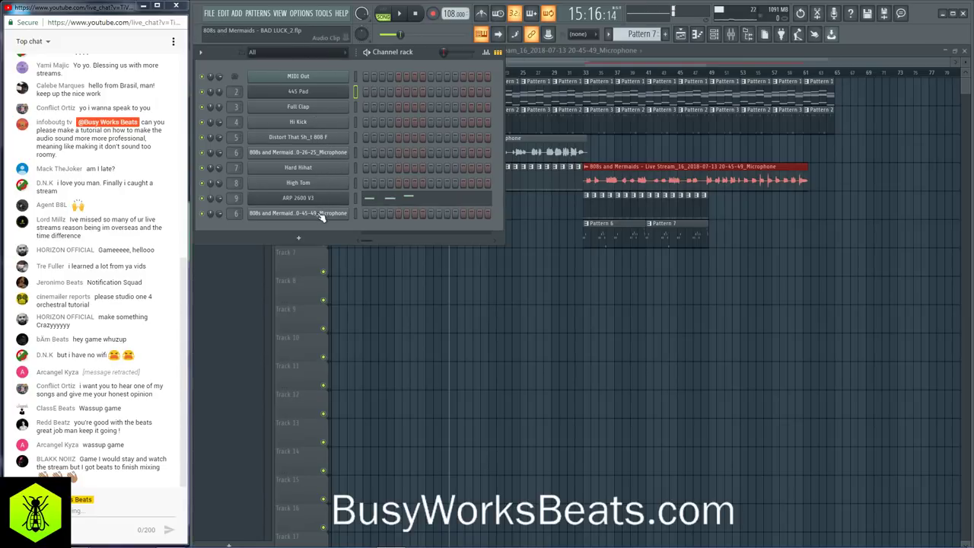
- Play the song's opening, show the Microphone track's effects in the mixer, and play the opening again to watch the levels
key(space)
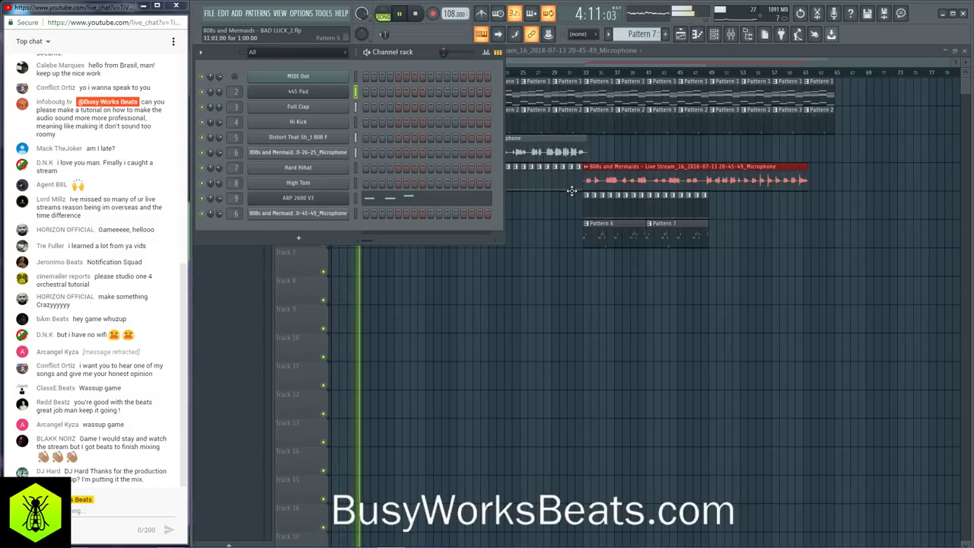
key(space)
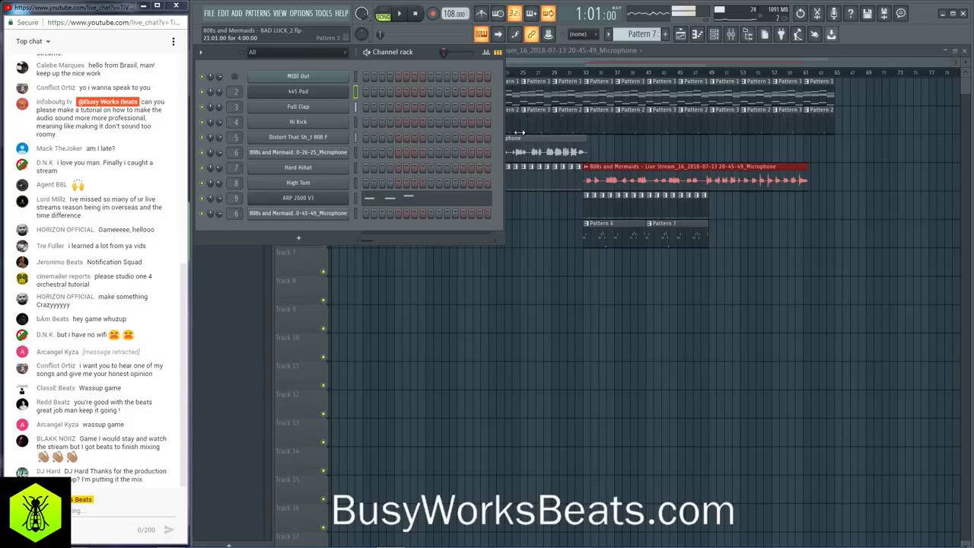
click(731, 35)
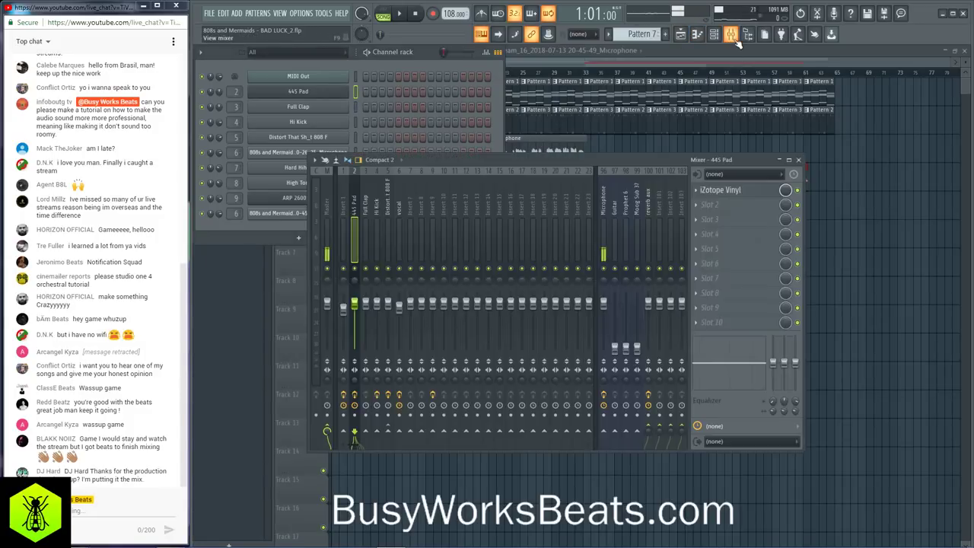
click(603, 205)
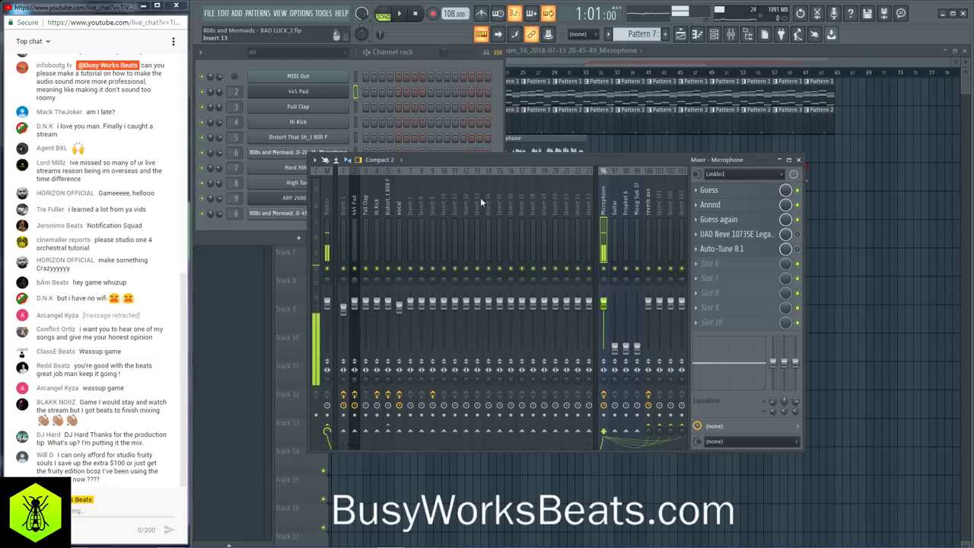
key(space)
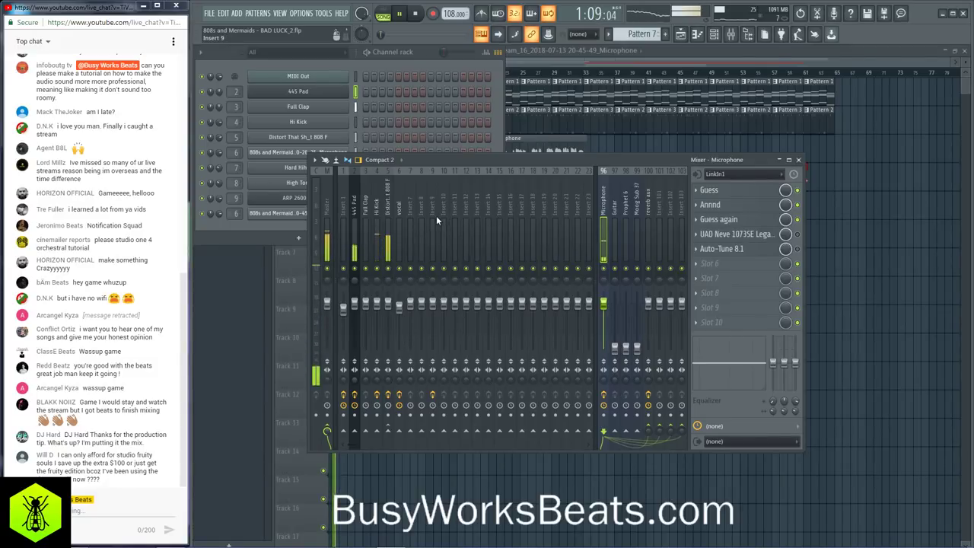
key(space)
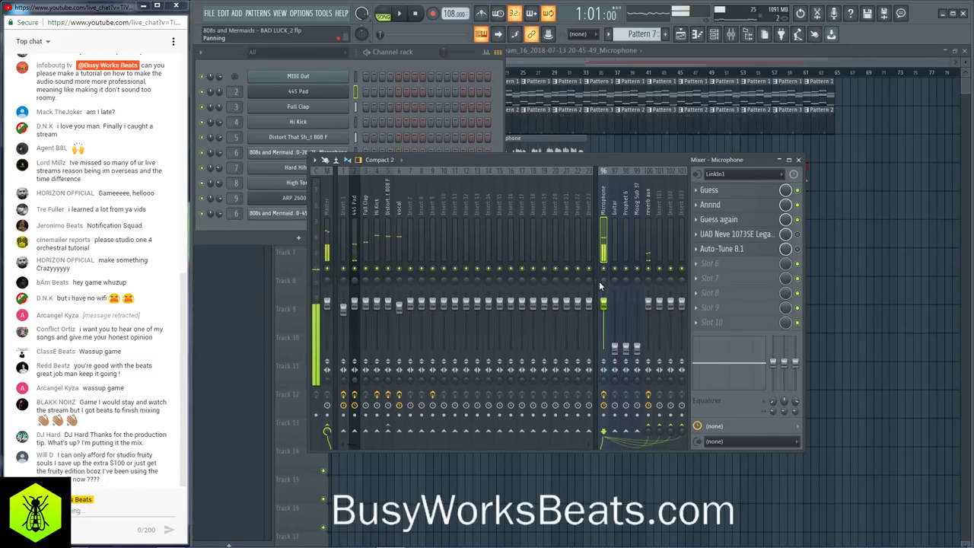
- Inspect the vocal track's UAD SSL E Channel Strip, close it, and play the song's first bar with the vocal track selected
click(399, 206)
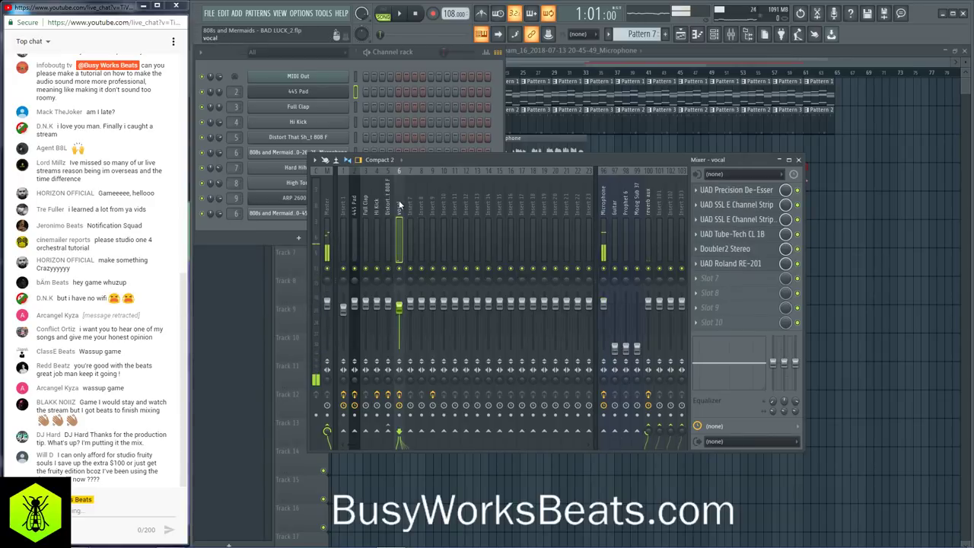
click(737, 205)
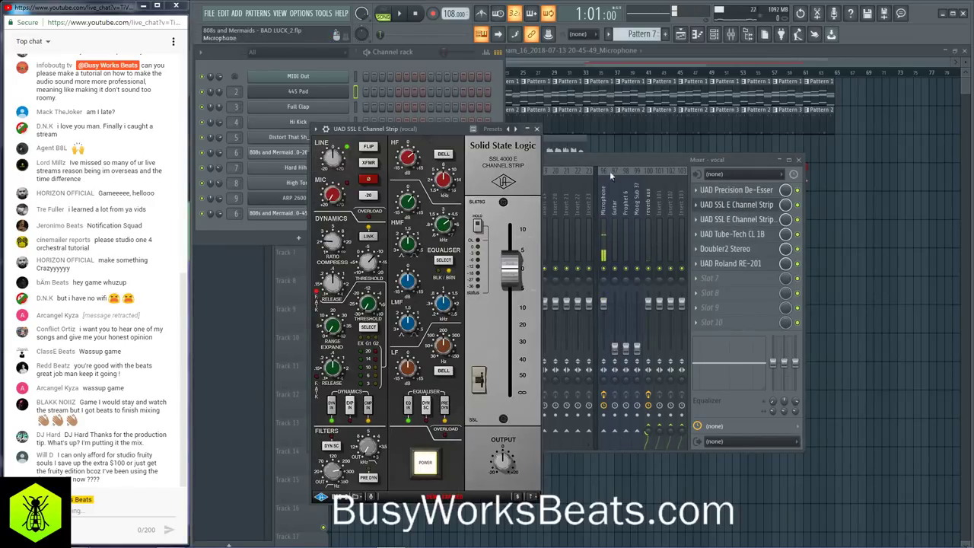
click(536, 129)
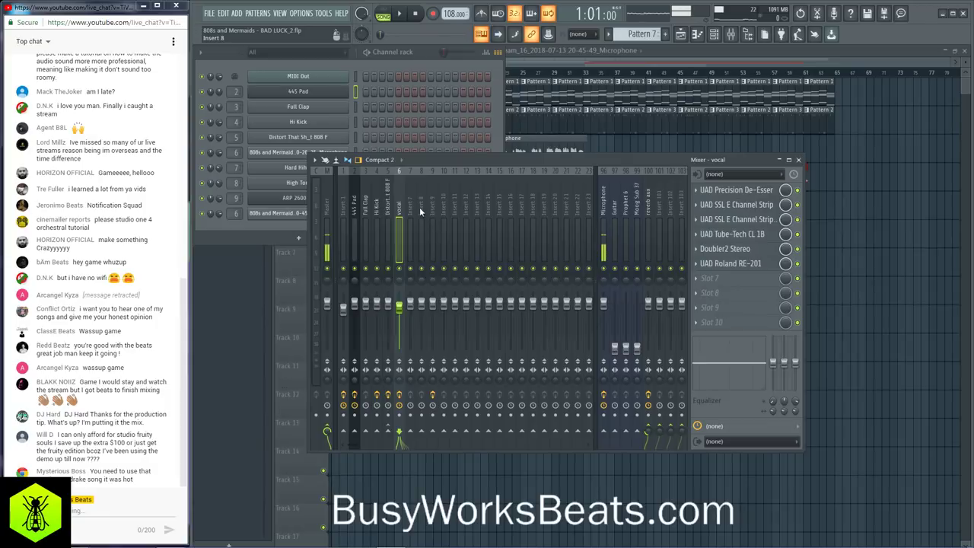
key(space)
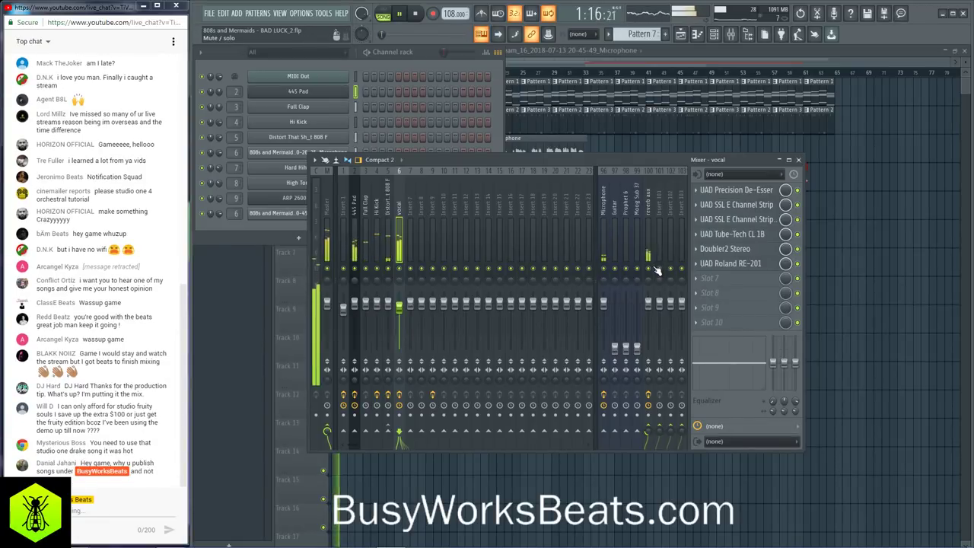
key(space)
- Lower the Microphone track's mixer volume to 0% and play the song from the start with the mixer in front
click(604, 228)
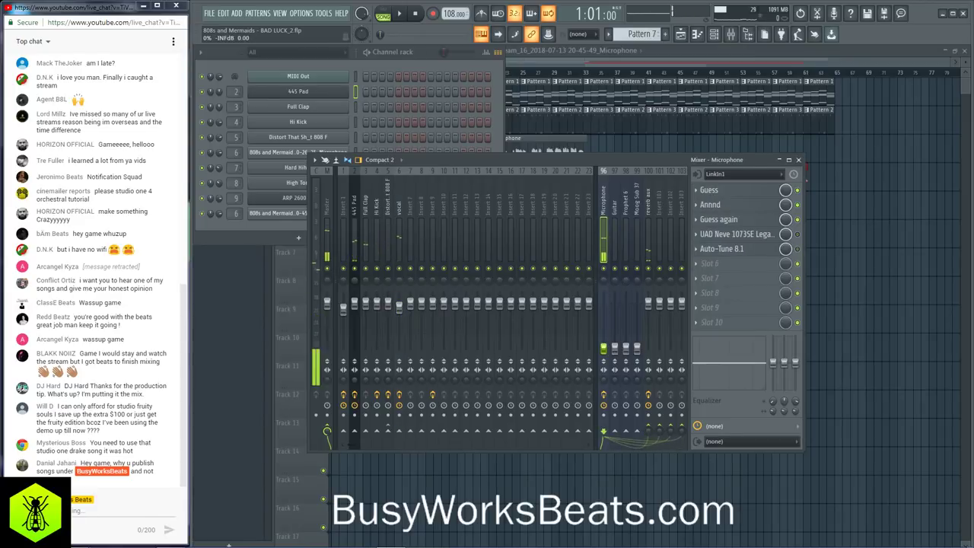
drag(604, 348, 607, 304)
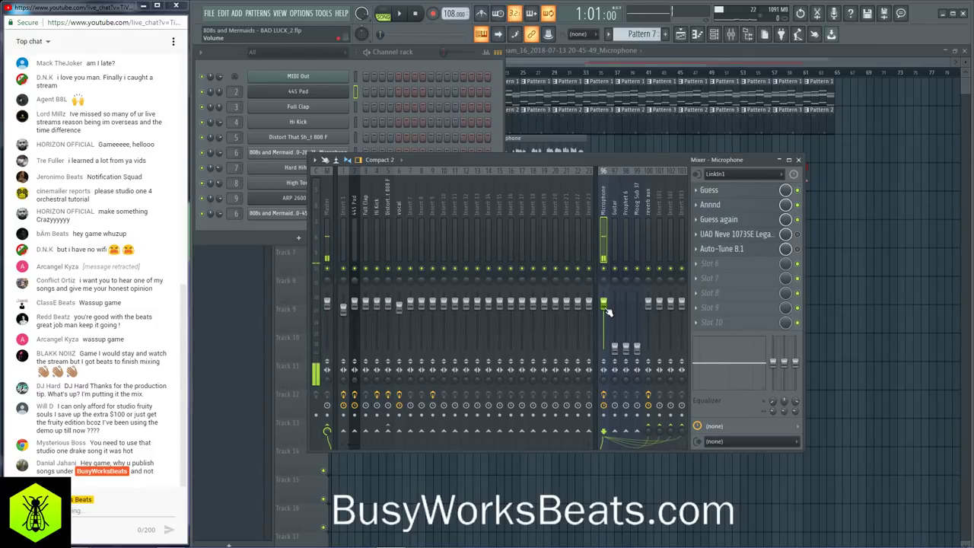
key(space)
click(393, 59)
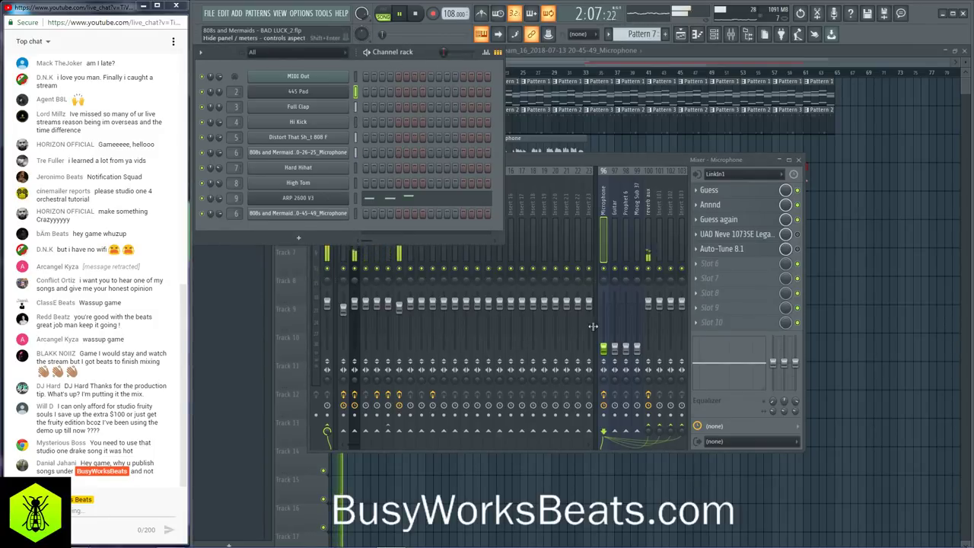
click(611, 274)
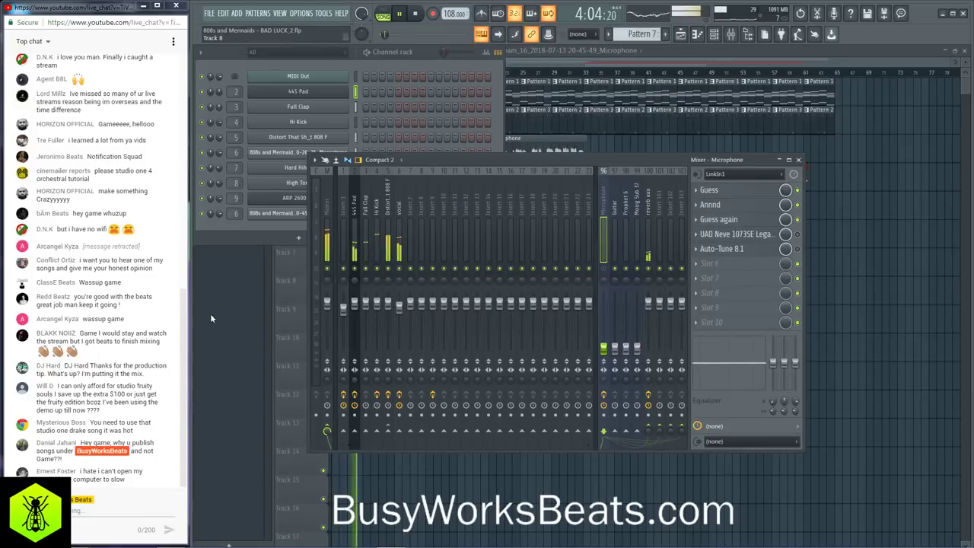
- Post the messages "no one knows game lol" and "they know busy works beats" in the live chat
click(99, 508)
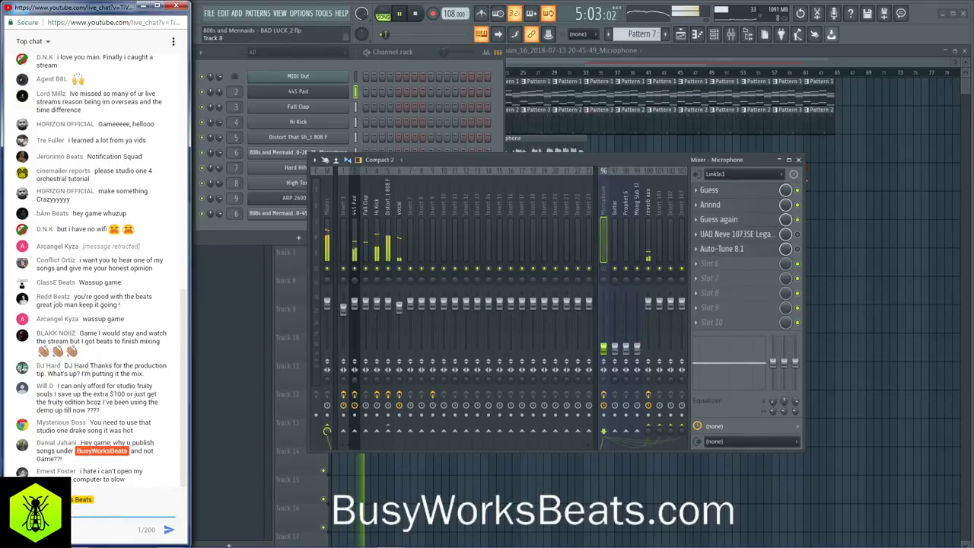
text(knows game )
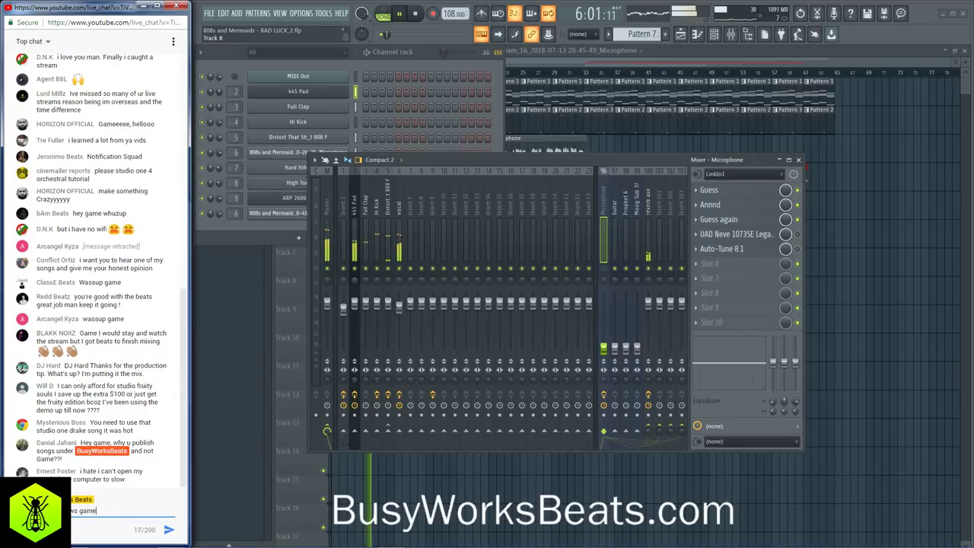
text(lol)
key(Return)
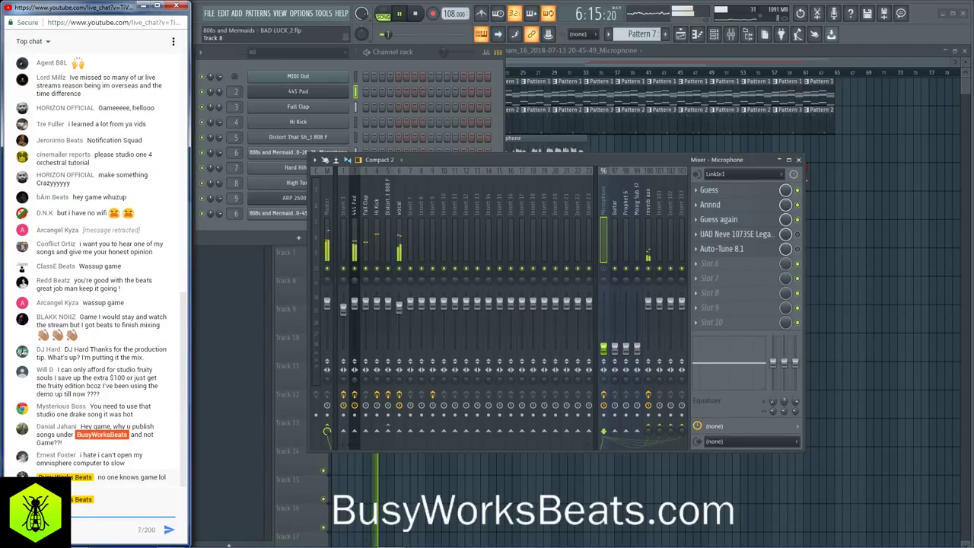
text(s lol)
text( works)
key(Return)
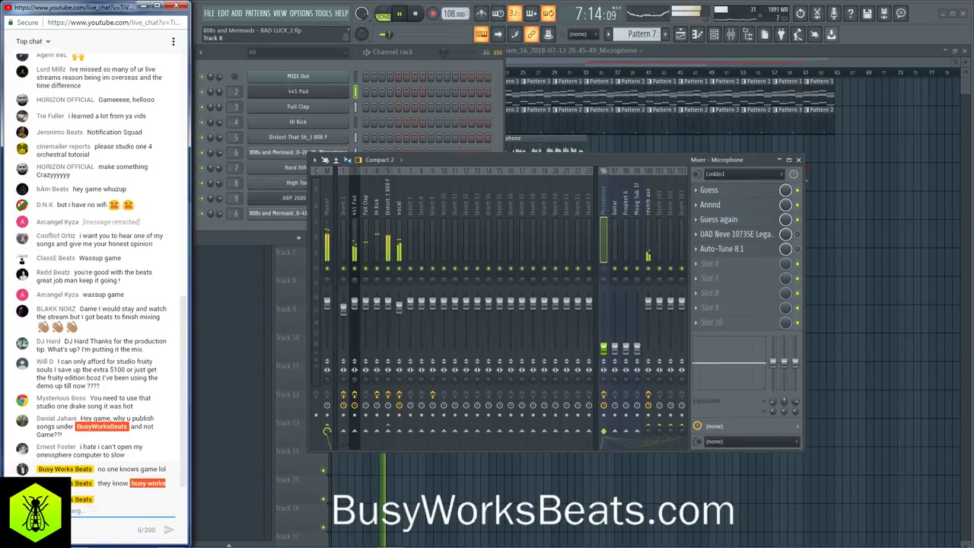
- Check the mixer's Master, Distort That Sh_t 808 F and vocal tracks in turn while the song plays
click(331, 207)
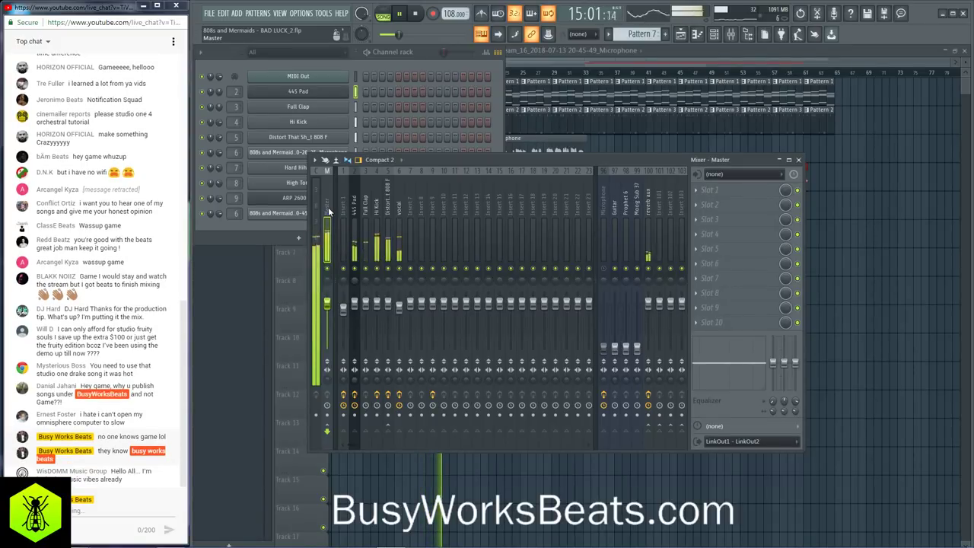
click(388, 214)
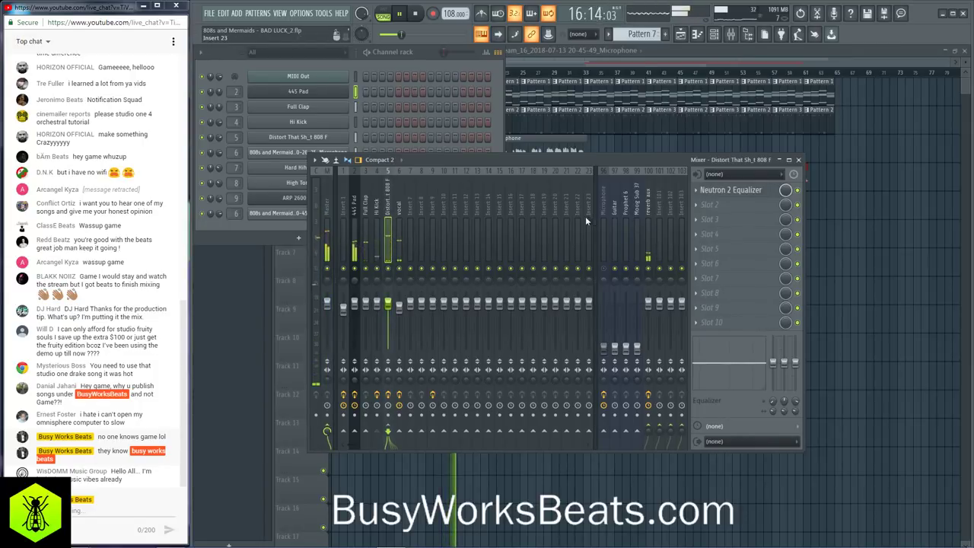
click(401, 207)
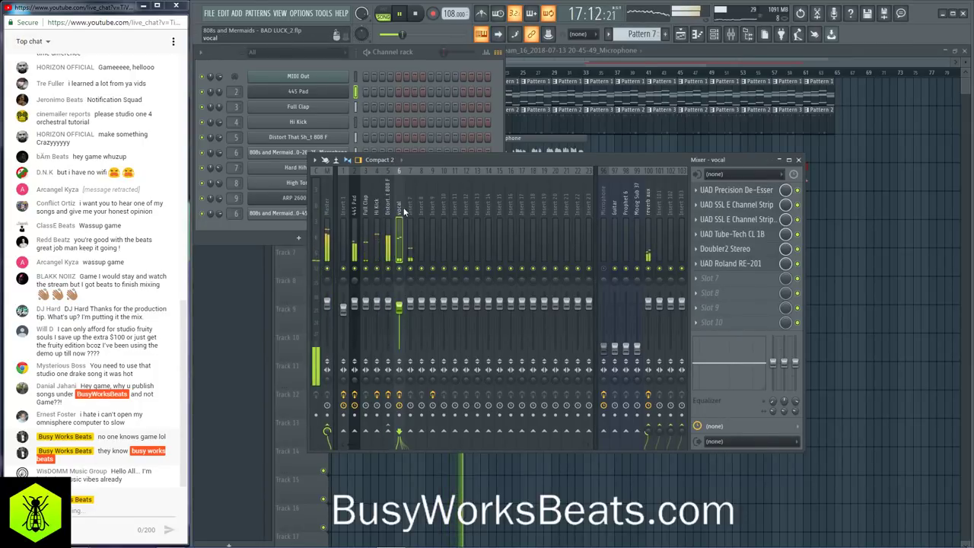
- Open the vocal track's UAD SSL E Channel Strip and its Legacy version, and arrange them side by side during playback
click(727, 204)
click(744, 219)
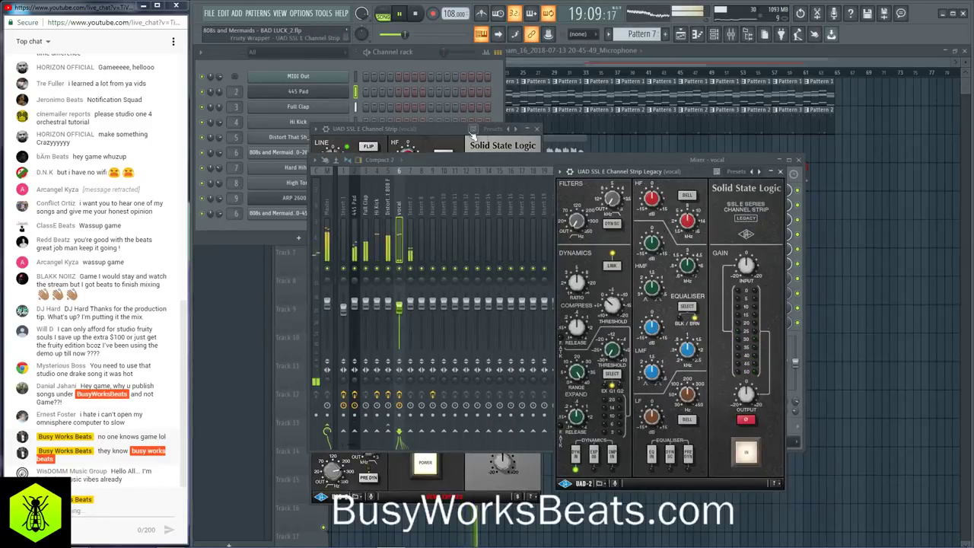
drag(688, 170, 694, 237)
click(740, 211)
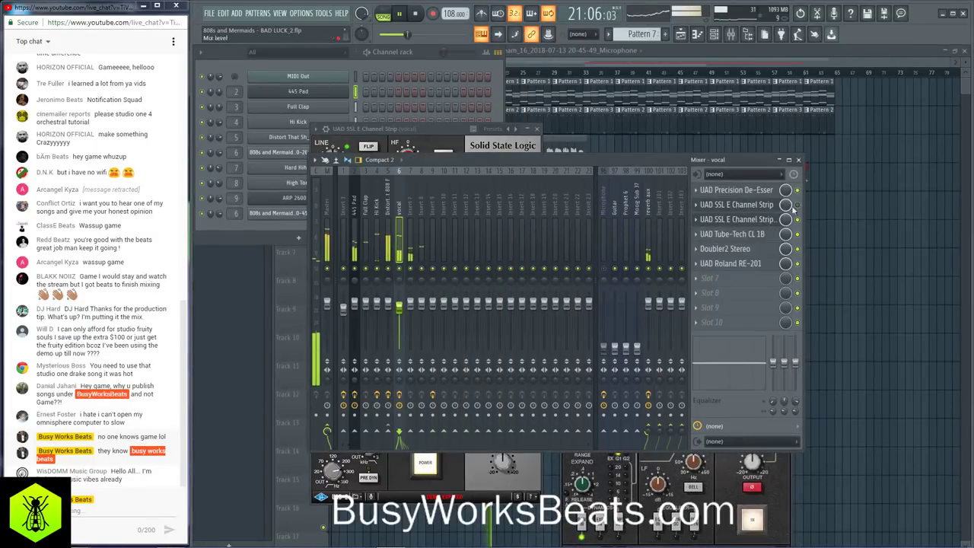
click(777, 462)
drag(647, 240, 651, 173)
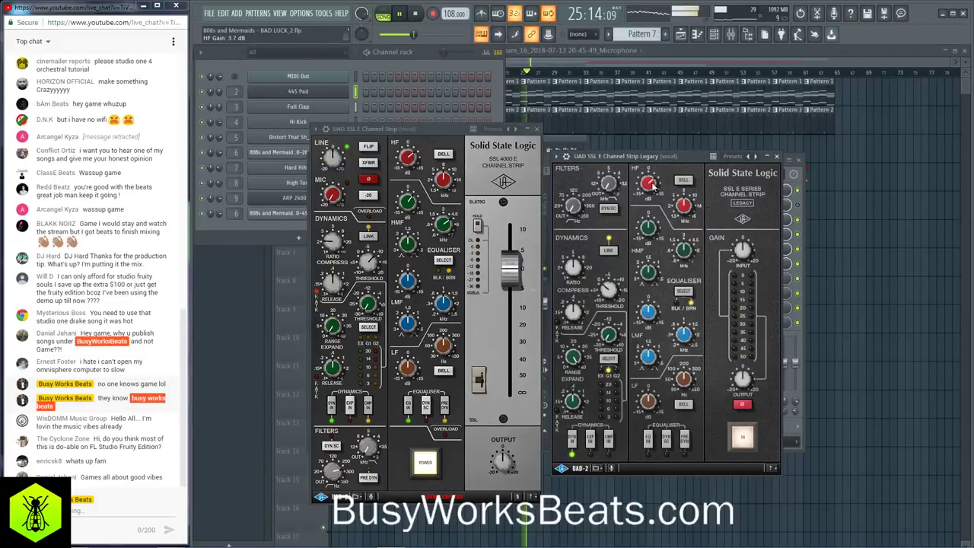
- Adjust the HMF band on the vocal's Legacy channel strip, setting its gain to 0.6 dB and frequency to 3.20 kHz
click(651, 235)
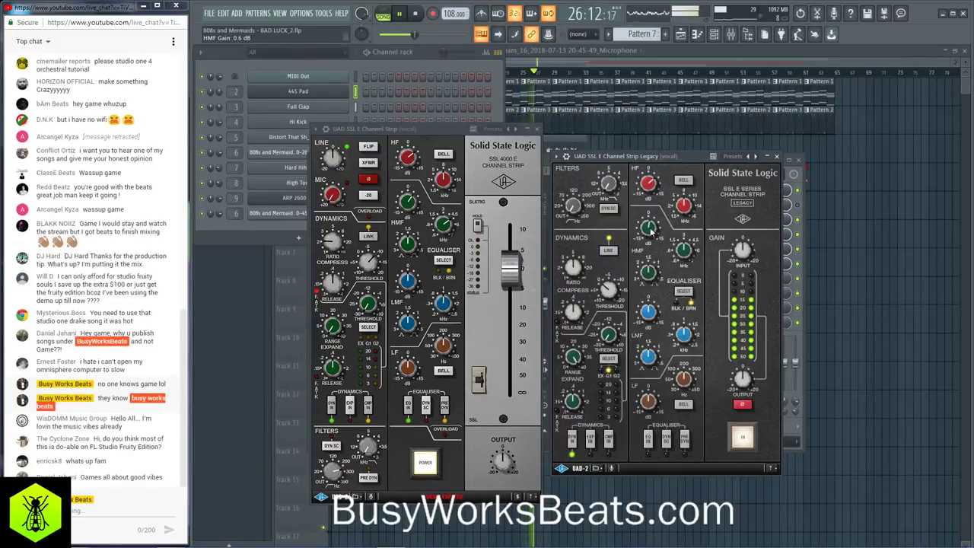
drag(684, 246, 688, 234)
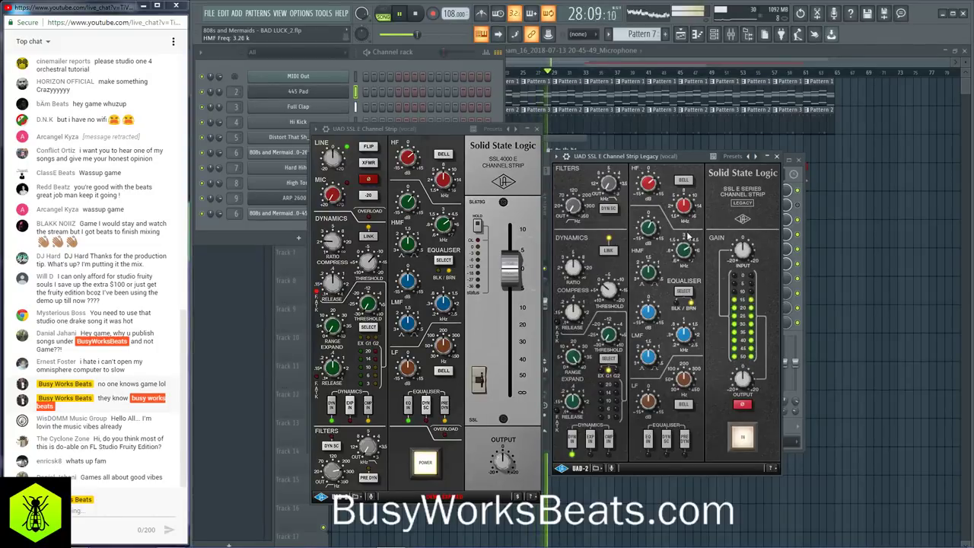
drag(688, 234, 664, 282)
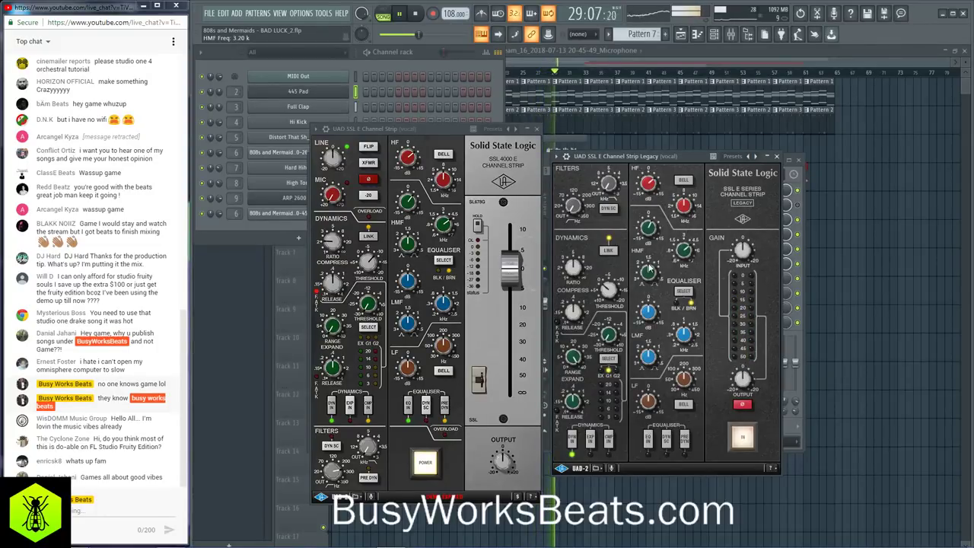
- Enable EQ In, Pre Dyn and Cmp In on the Legacy channel strip, with a 2.13:1 compression ratio and fast attack
click(648, 437)
click(684, 439)
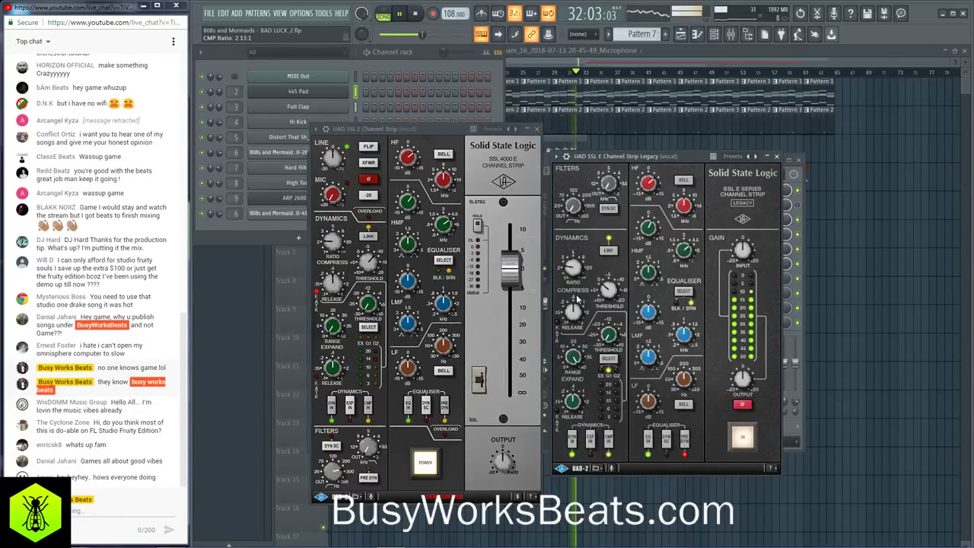
drag(577, 300, 612, 266)
click(559, 321)
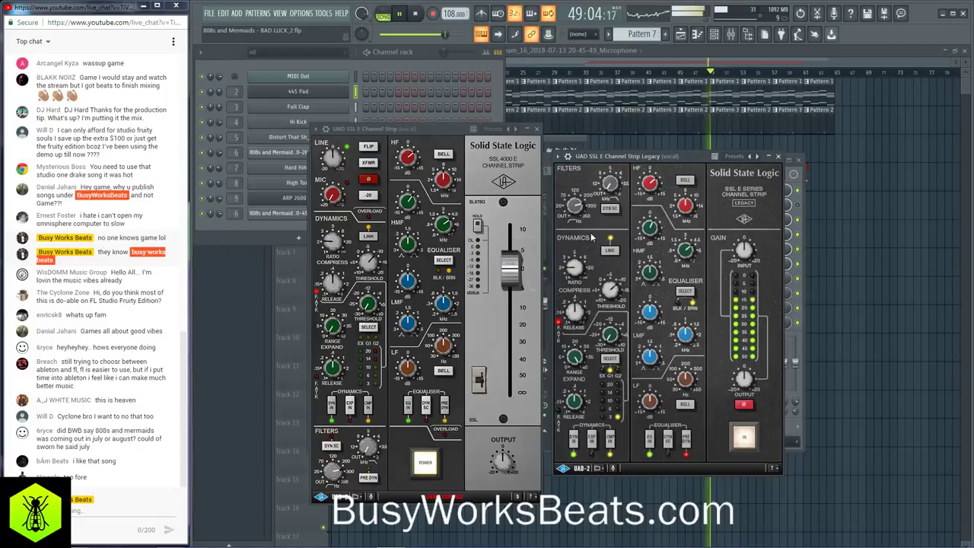
- Delete the UAD SSL E Channel Strip from the vocal track's slot 2 and move the remaining effects up one slot
click(778, 157)
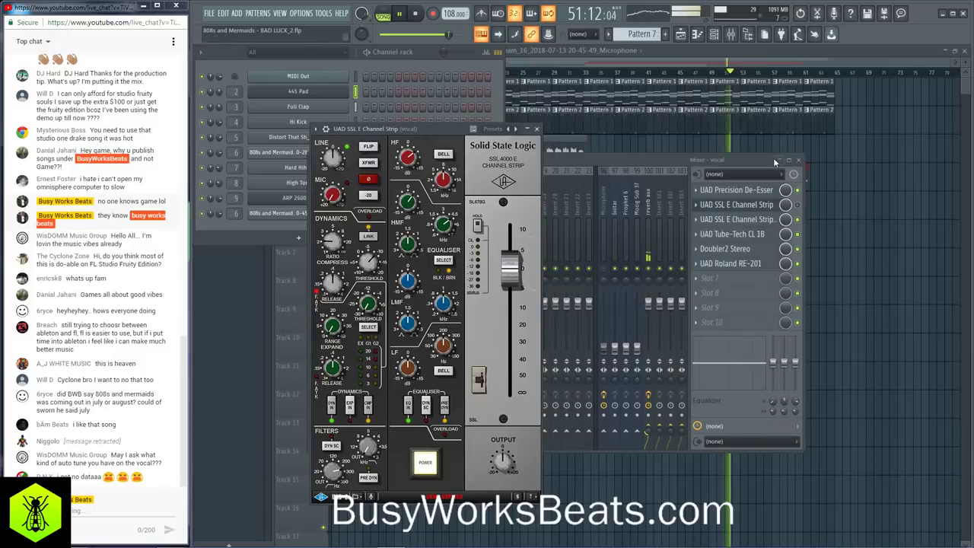
click(650, 163)
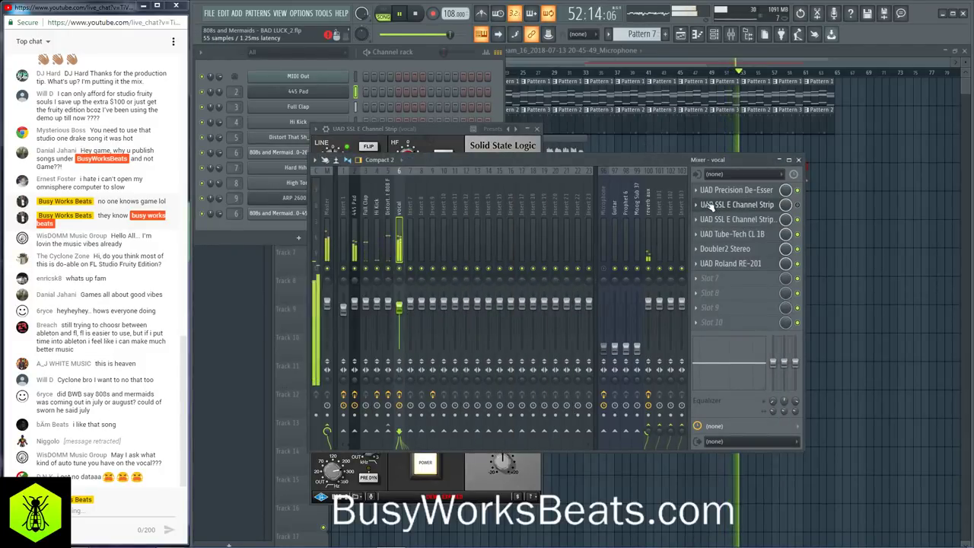
click(734, 205)
click(734, 206)
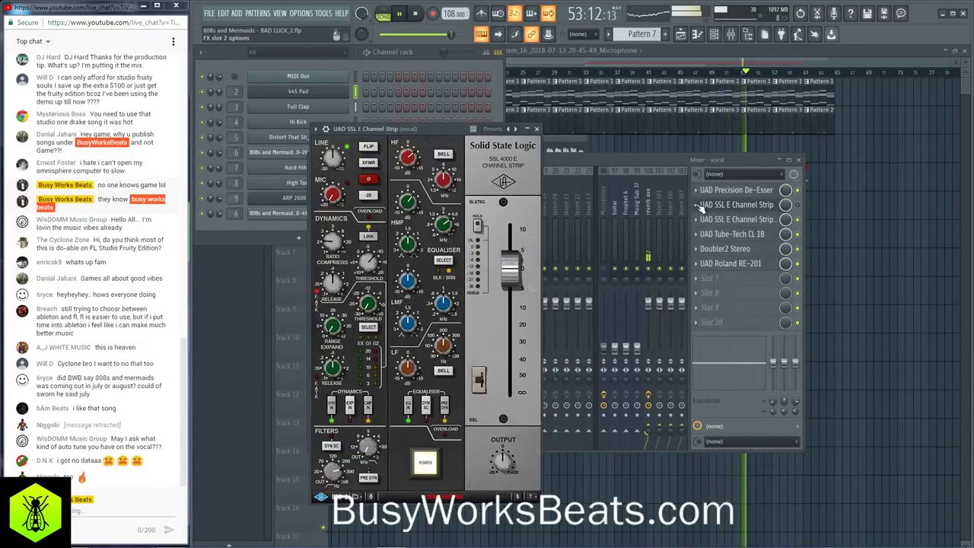
click(697, 205)
mouse_move(711, 218)
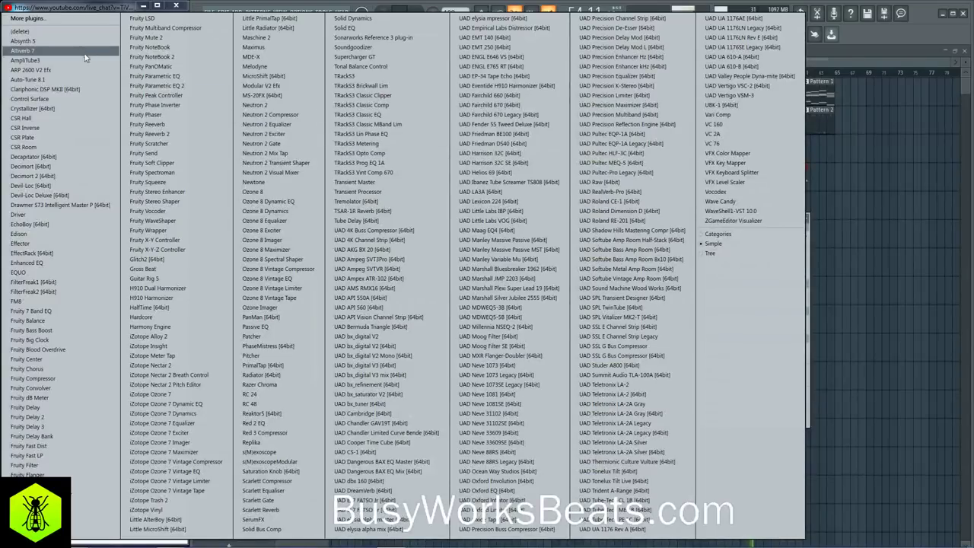
click(19, 31)
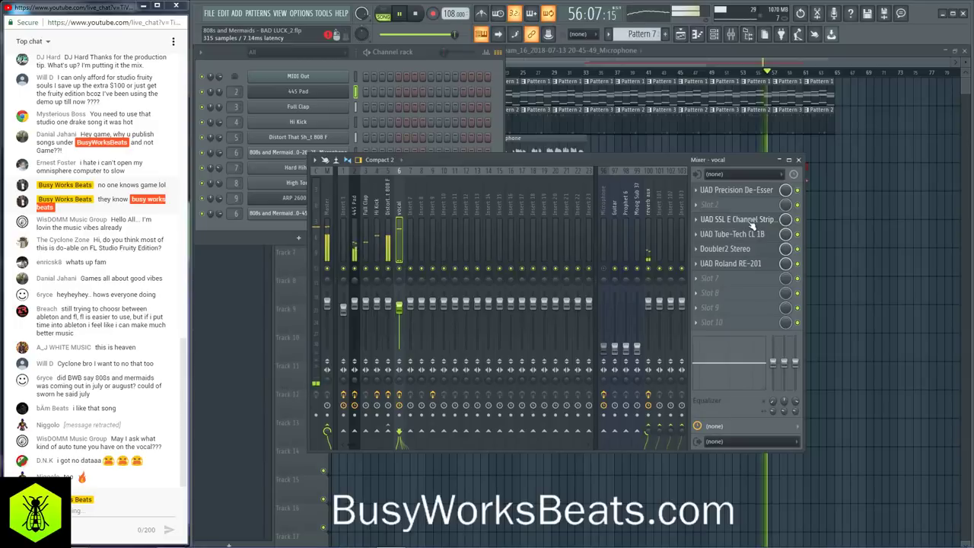
drag(761, 219, 750, 249)
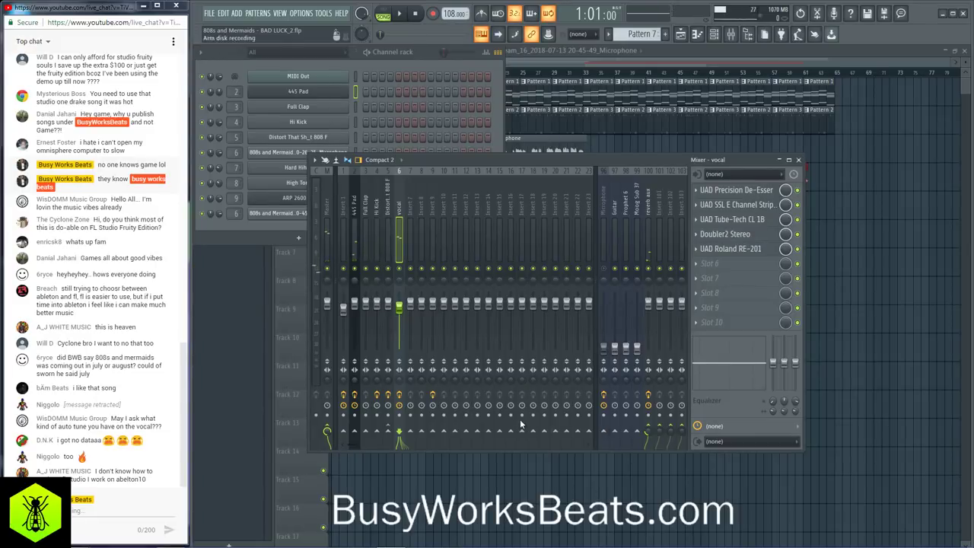
- Reset the Microphone track's mixer volume and select the Master track
right_click(602, 343)
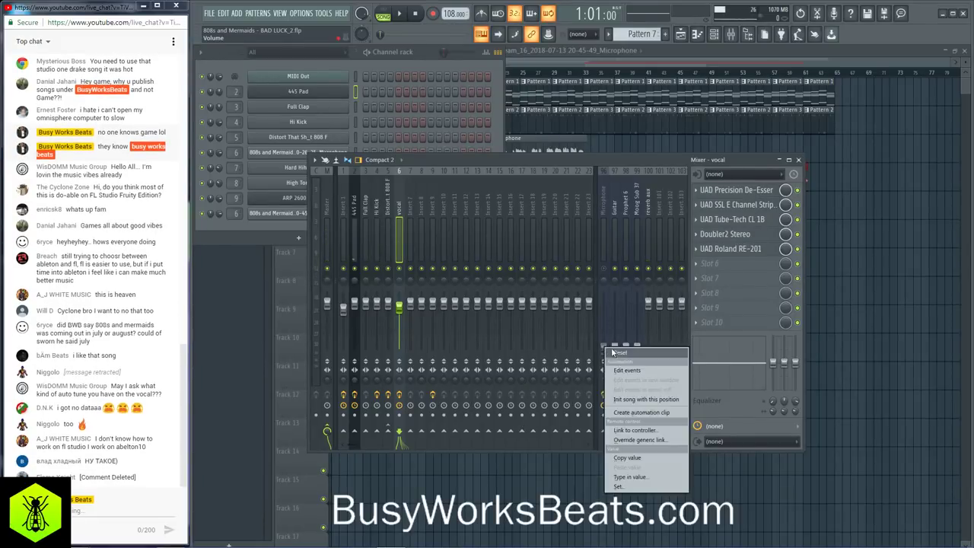
click(604, 274)
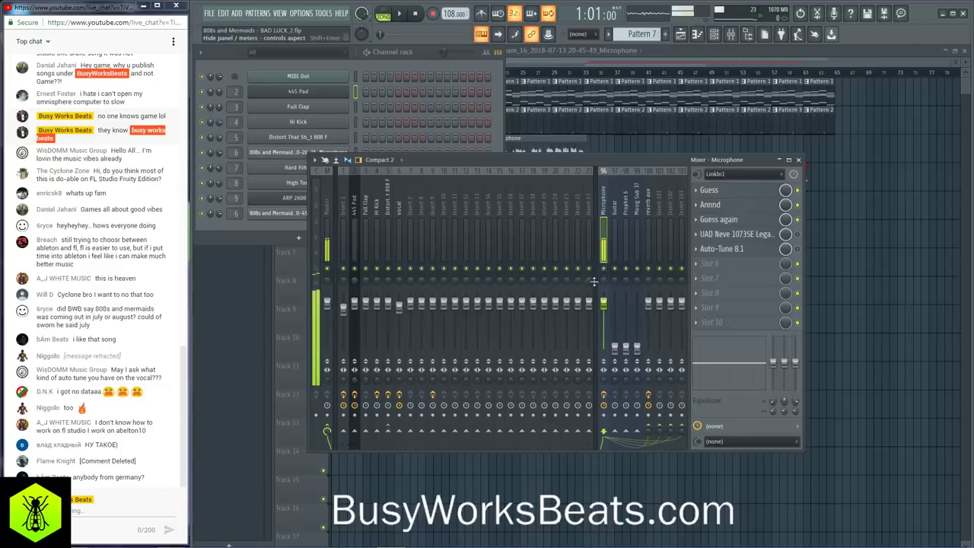
click(323, 209)
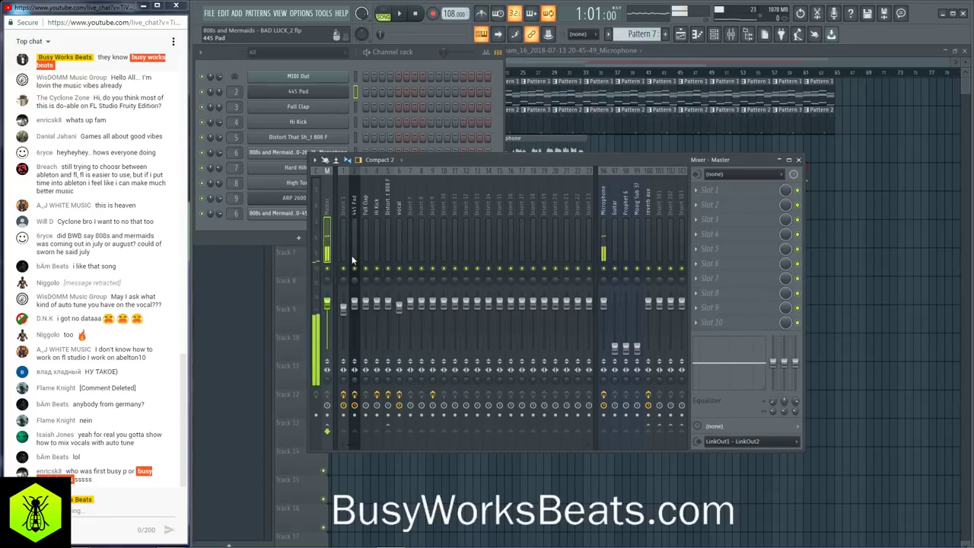
- Bring the Microphone track's mixer volume all the way down and play the song from the start
right_click(606, 278)
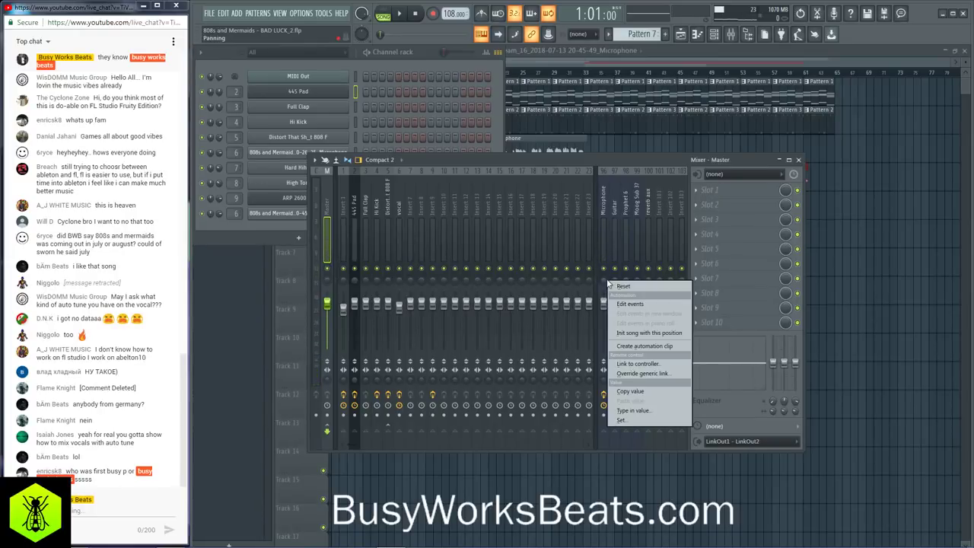
click(612, 284)
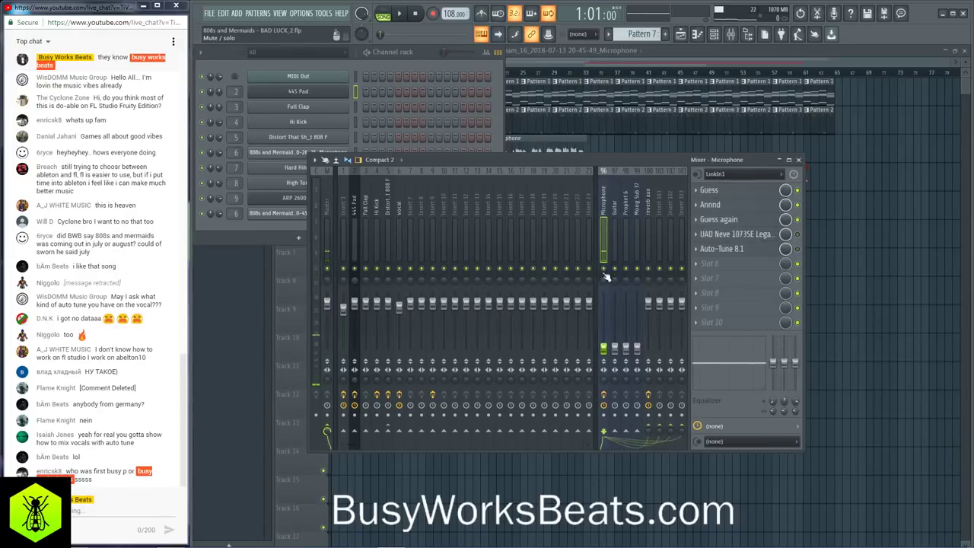
key(space)
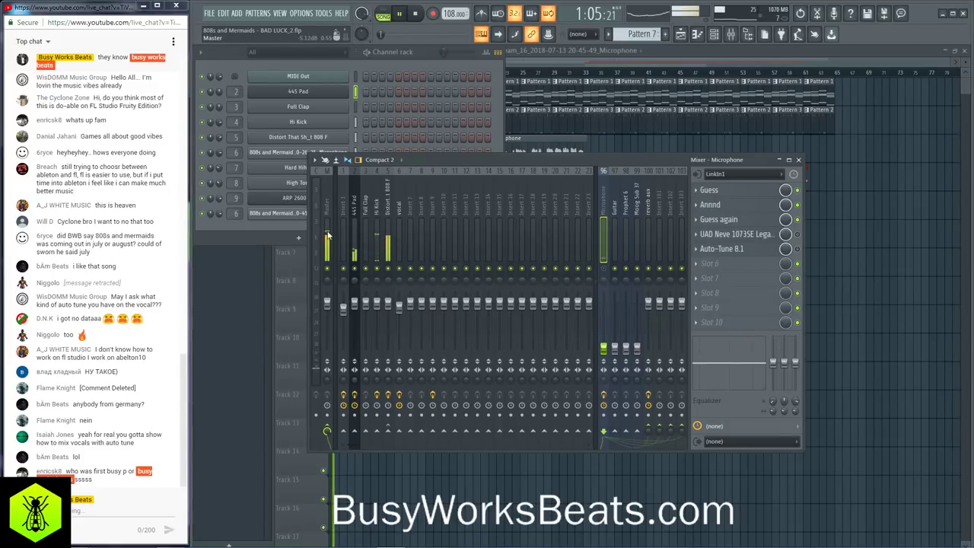
- With the clap, kick, 808 and vocal muted, add Fruity parametric EQ 2 to the 445 Pad track, cutting band 4 and boosting band 5
click(329, 275)
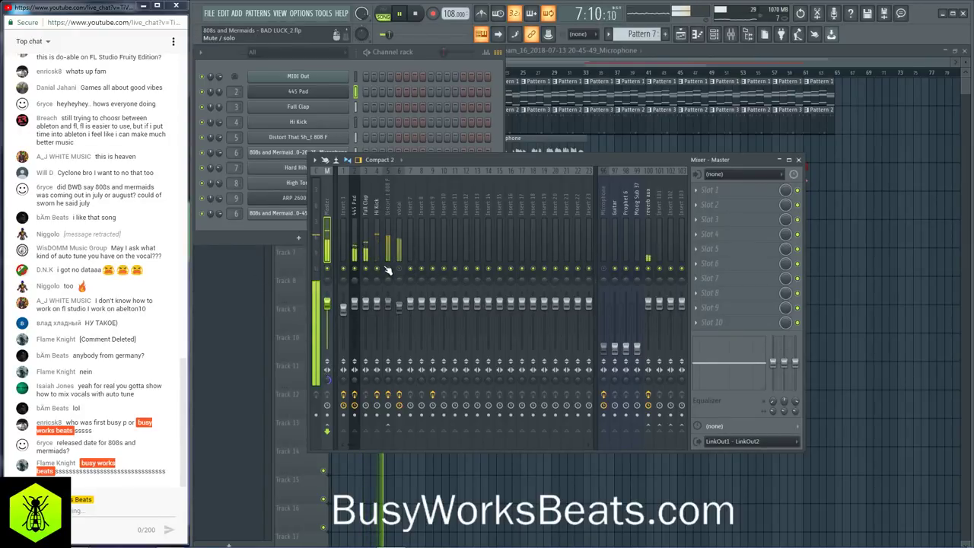
click(351, 211)
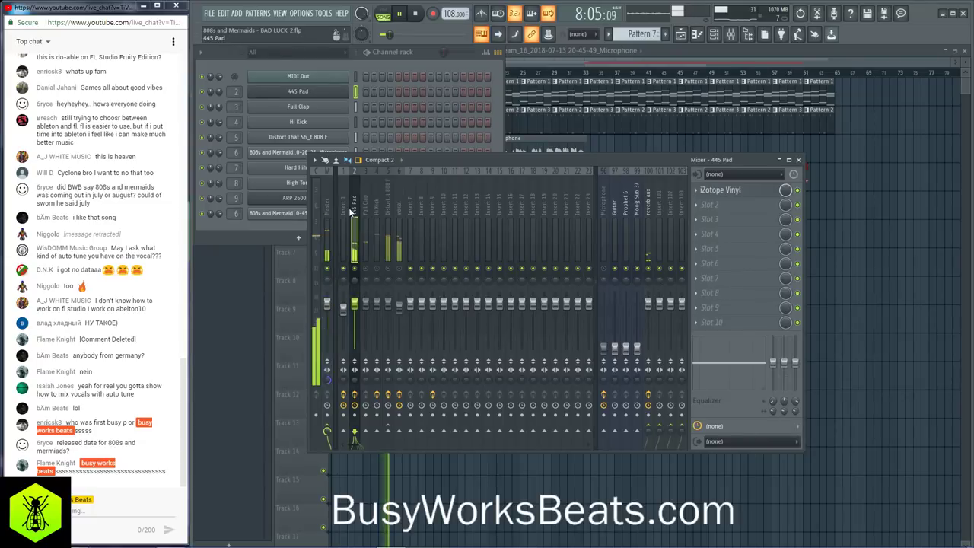
click(723, 221)
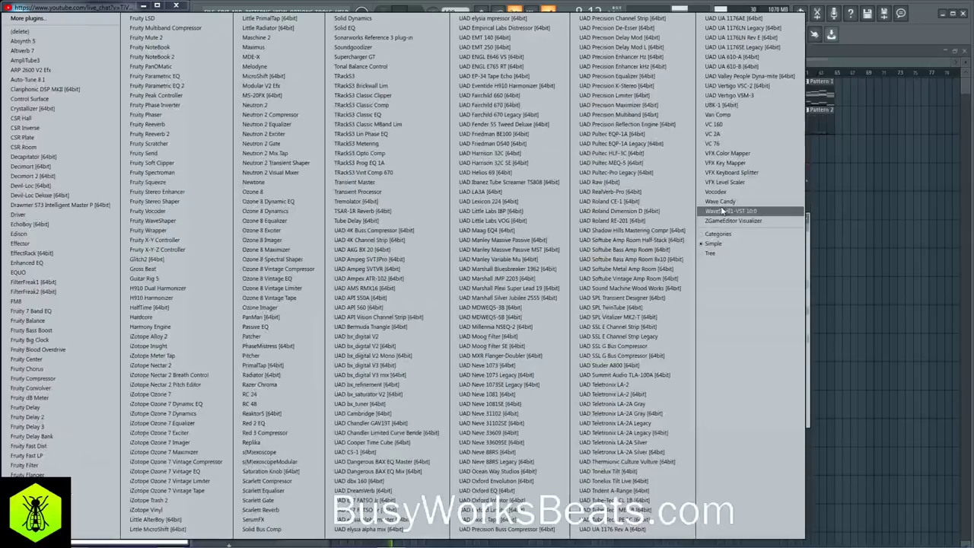
click(181, 85)
mouse_move(405, 272)
mouse_down()
mouse_move(398, 259)
mouse_move(373, 259)
mouse_move(404, 283)
mouse_up()
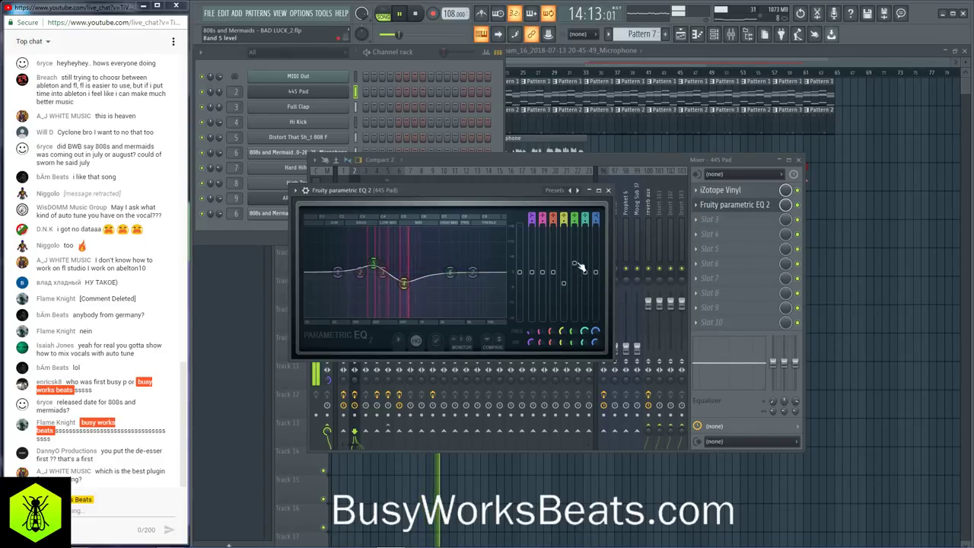
drag(574, 265, 575, 261)
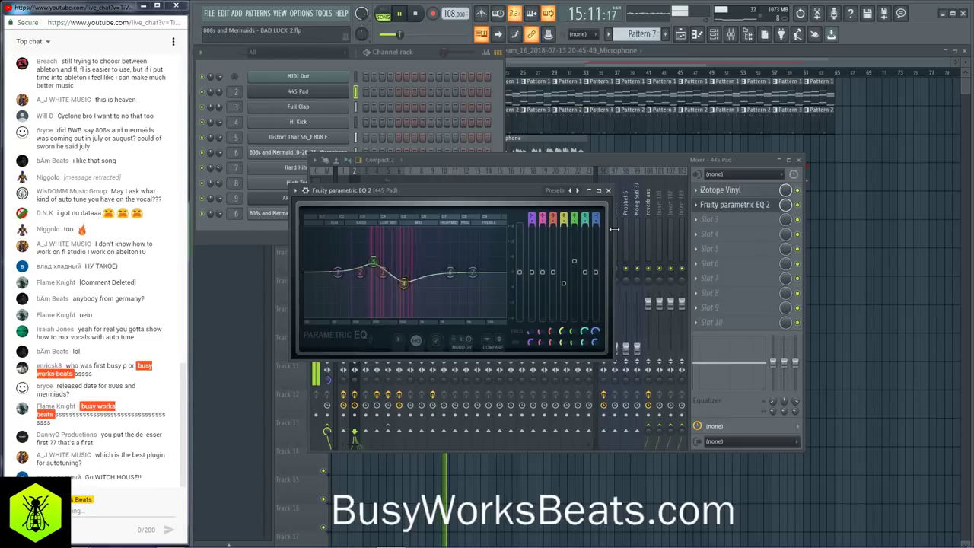
click(608, 190)
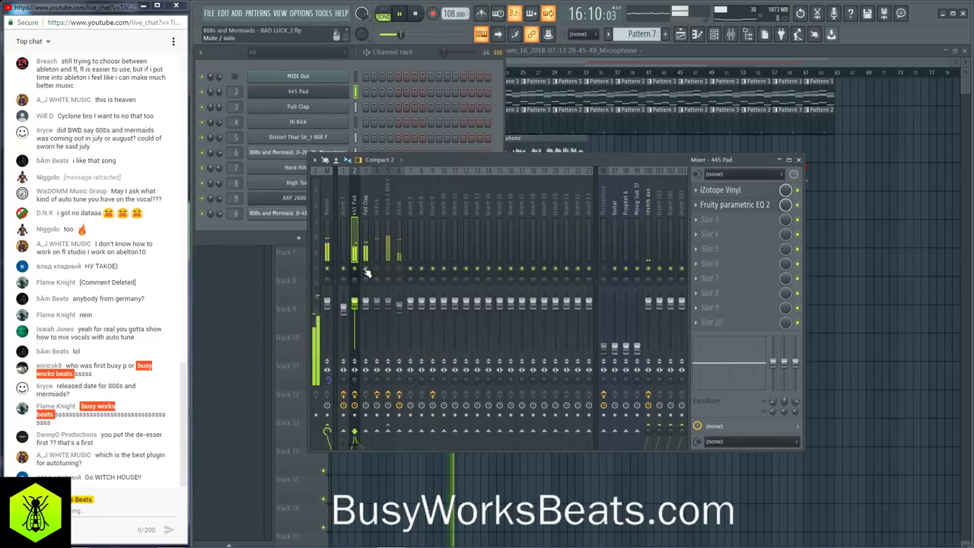
- Unmute the Full Clap, Hi Kick, 808 and vocal mixer tracks, checking the clap, kick and vocal effect slots during playback
click(366, 234)
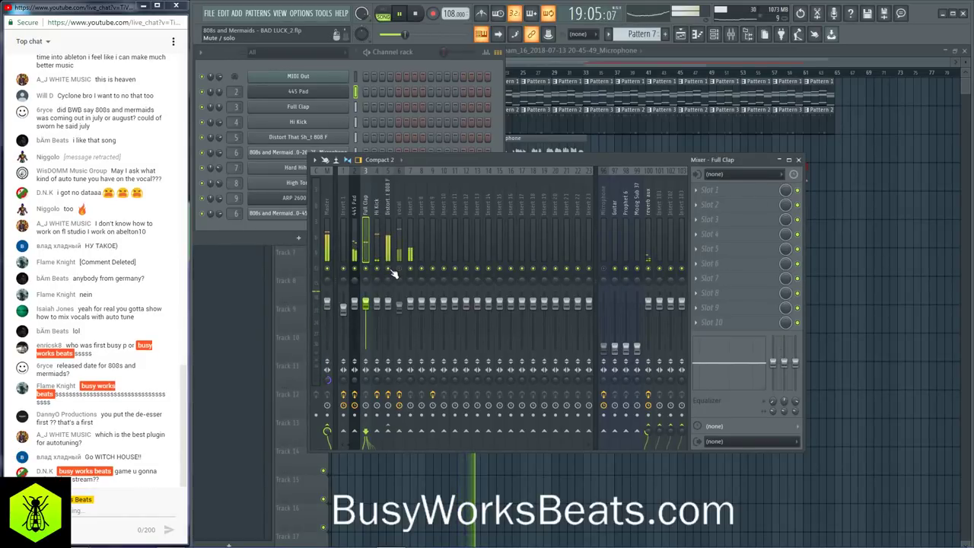
click(380, 216)
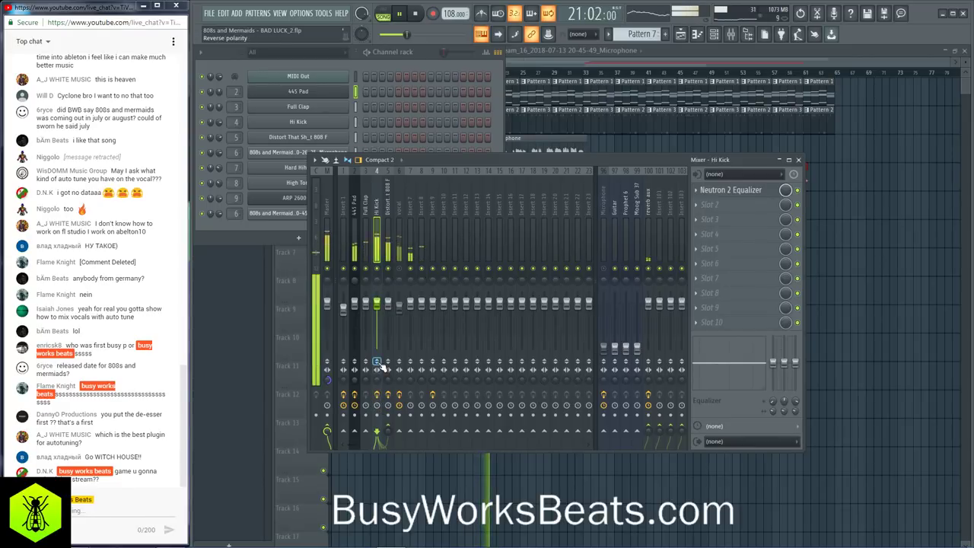
click(402, 209)
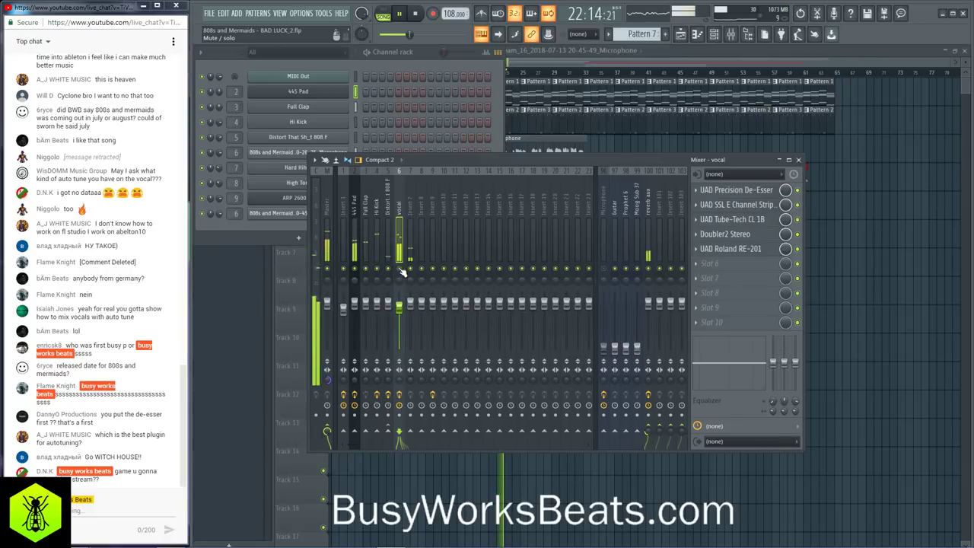
- Solo the vocal track and review its UAD SSL E Channel Strip Legacy settings, closing the plugin when done
right_click(401, 269)
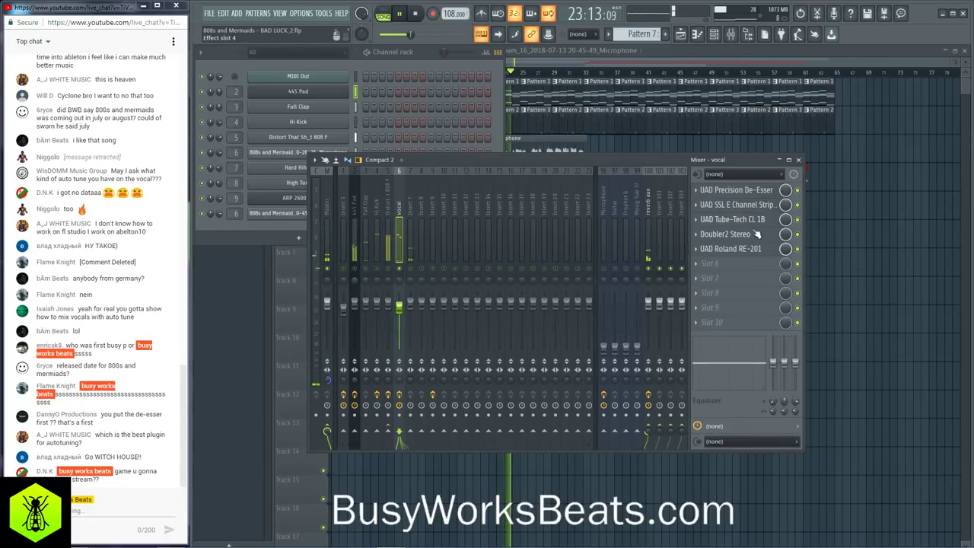
click(764, 207)
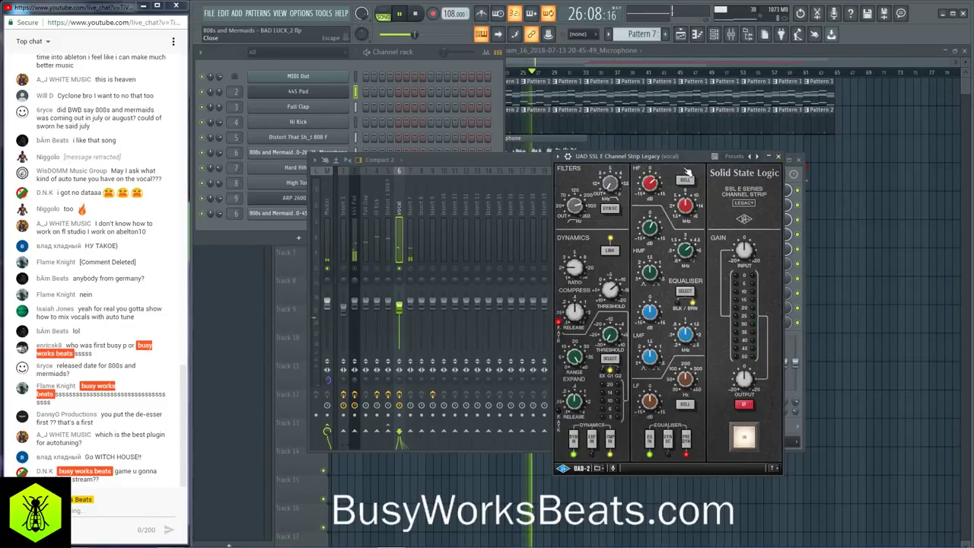
click(778, 157)
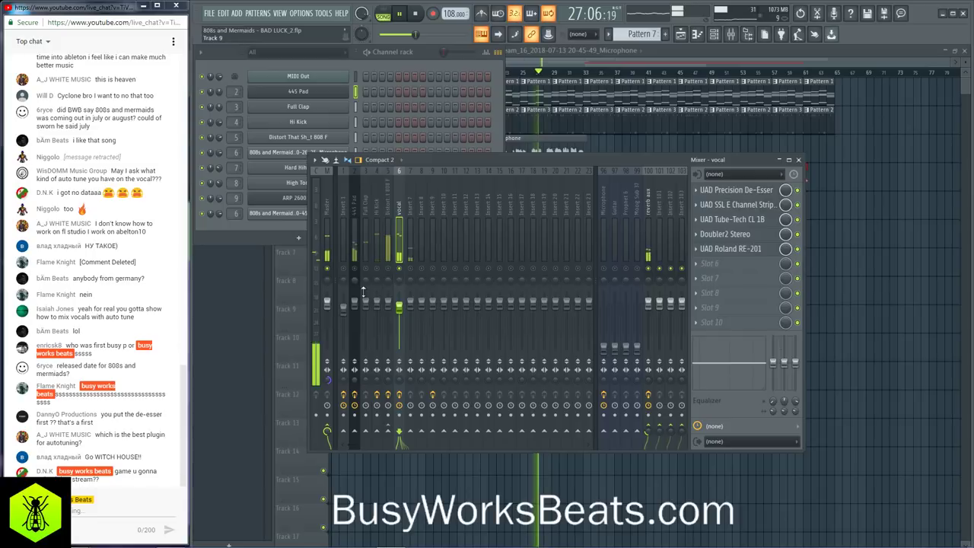
- Post "yes" in the live chat and open Altiverb 7 on the reverb aux mixer track
click(79, 512)
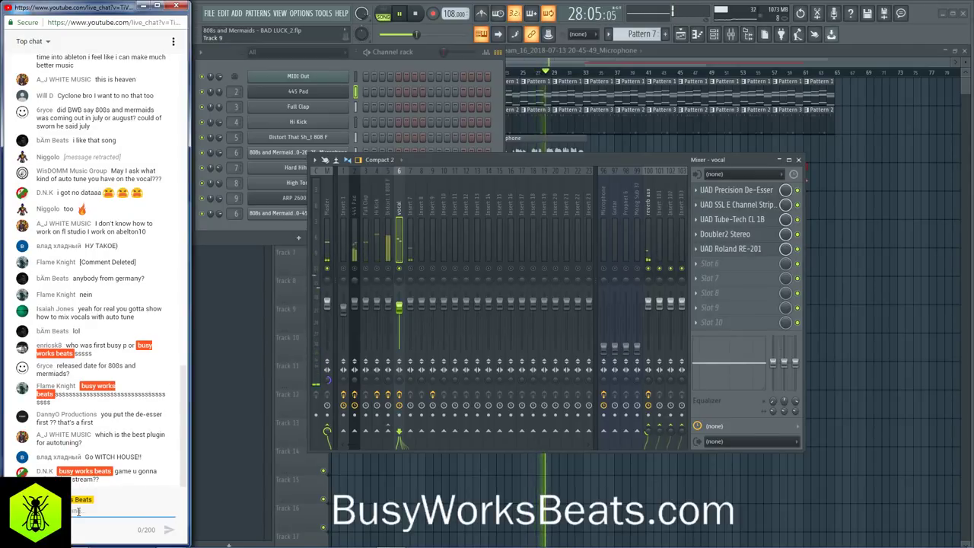
click(647, 221)
click(727, 190)
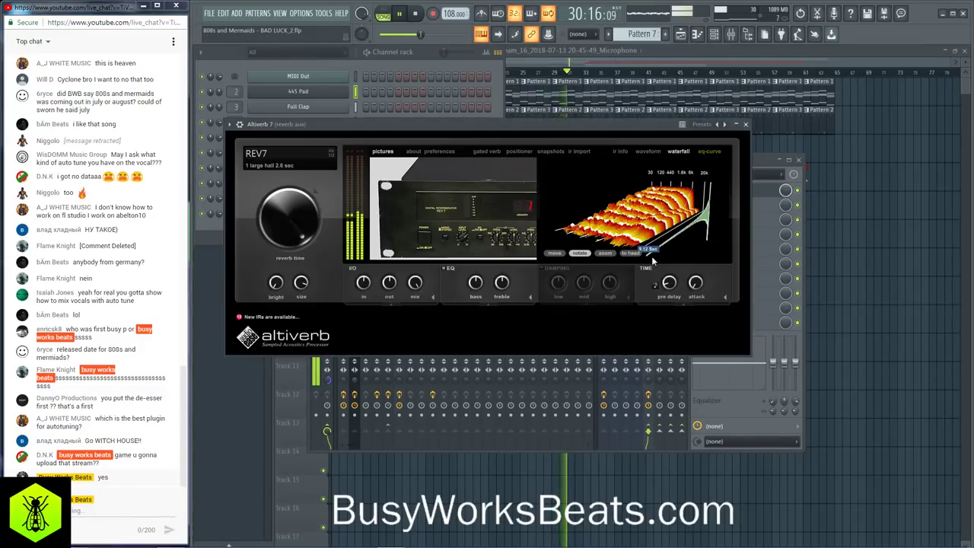
- Examine Altiverb's EQ curve, waveform and waterfall displays for the reverb aux while the song plays
mouse_move(532, 181)
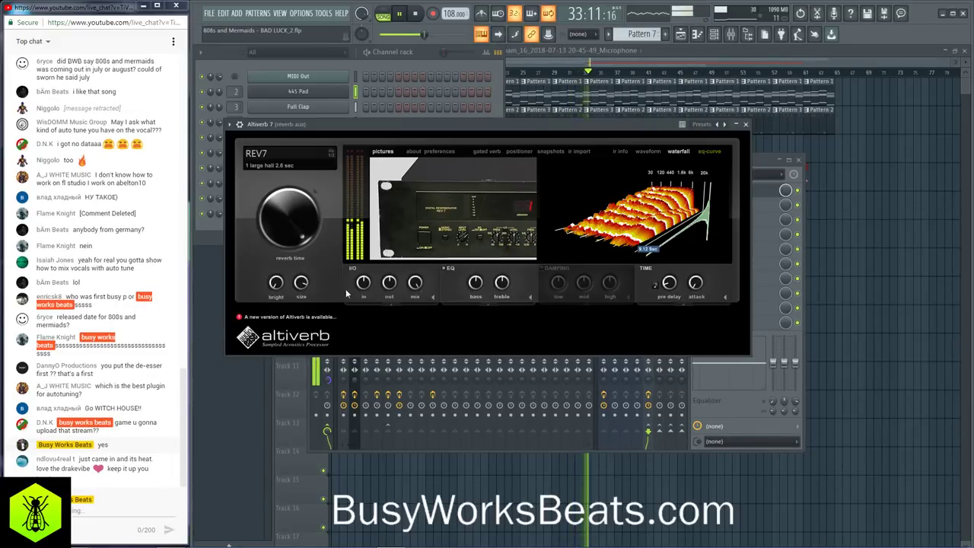
mouse_move(701, 257)
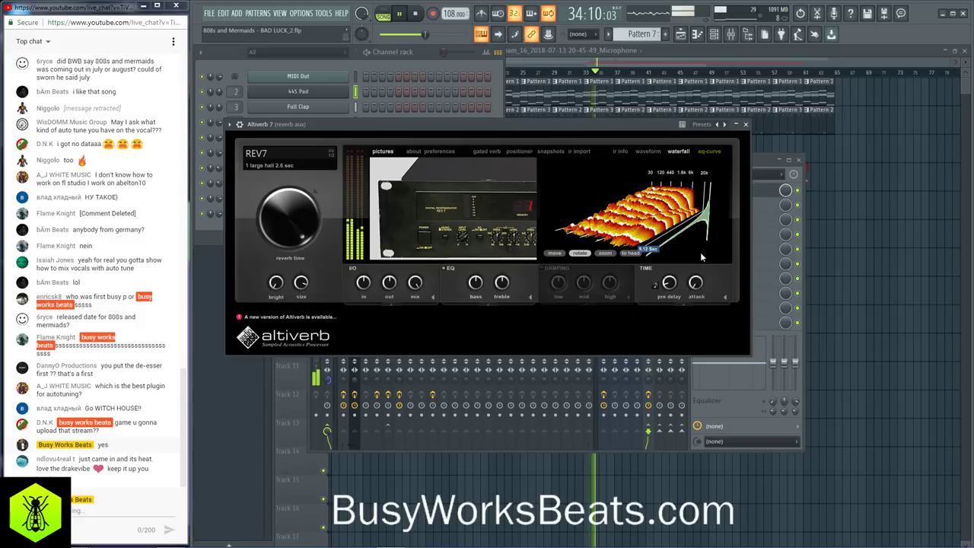
click(700, 152)
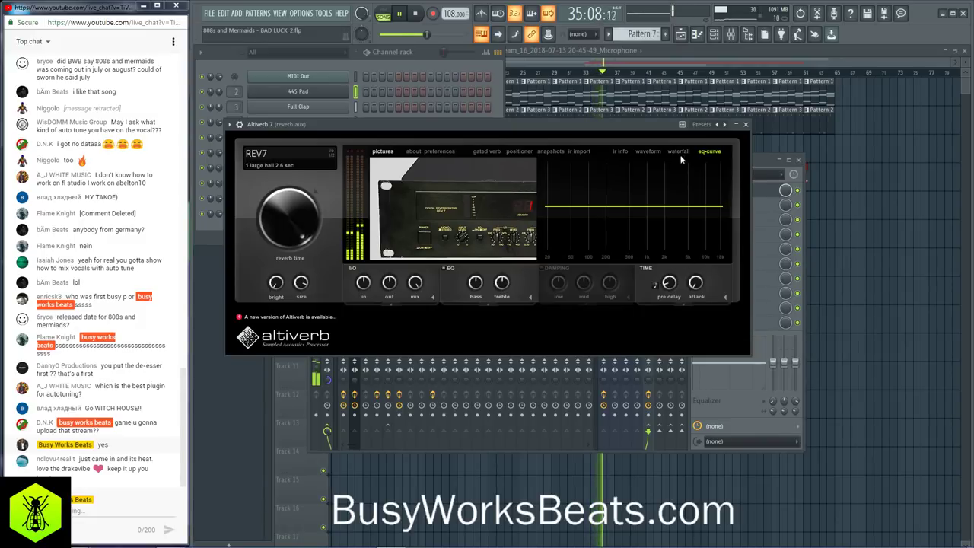
click(655, 153)
click(673, 150)
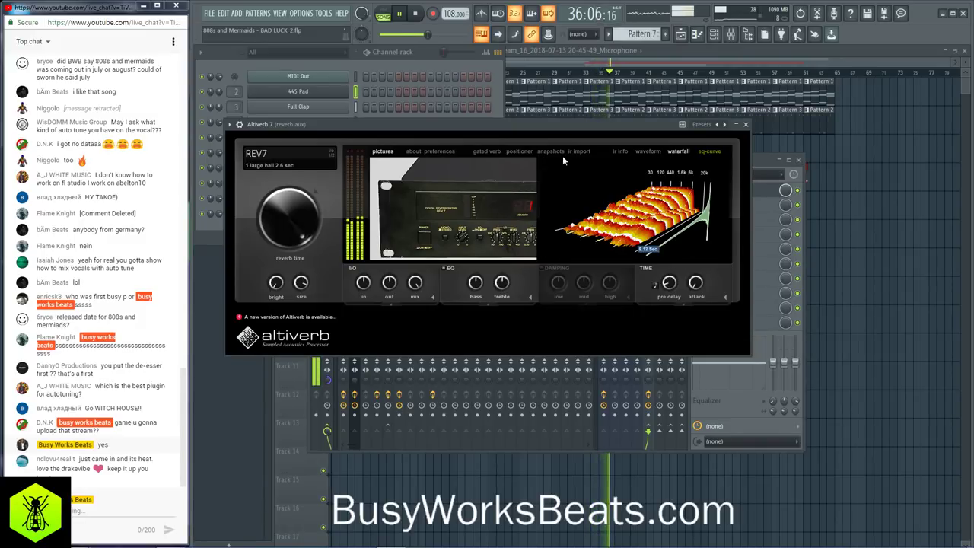
- Close Altiverb 7 and check the effect slots of the vocal and Insert 7 mixer tracks
click(746, 125)
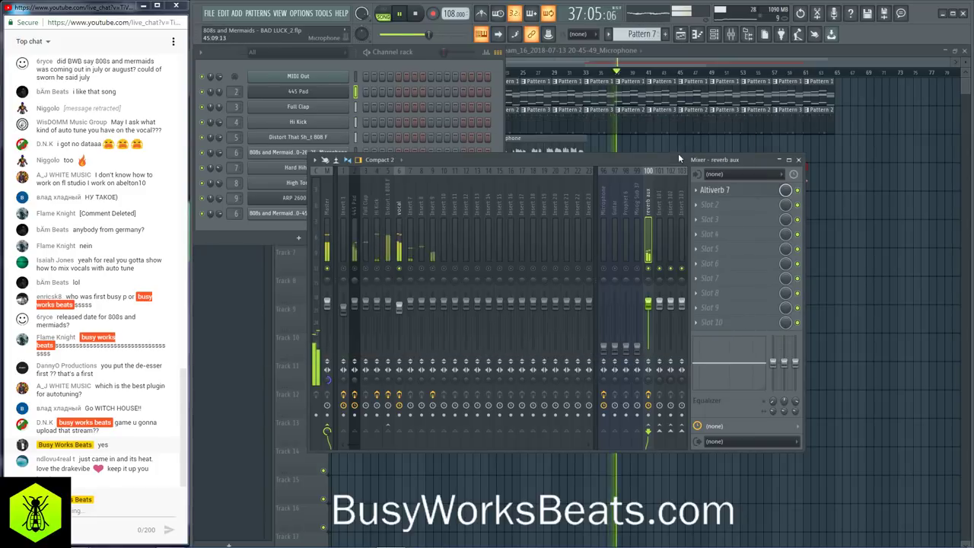
click(395, 230)
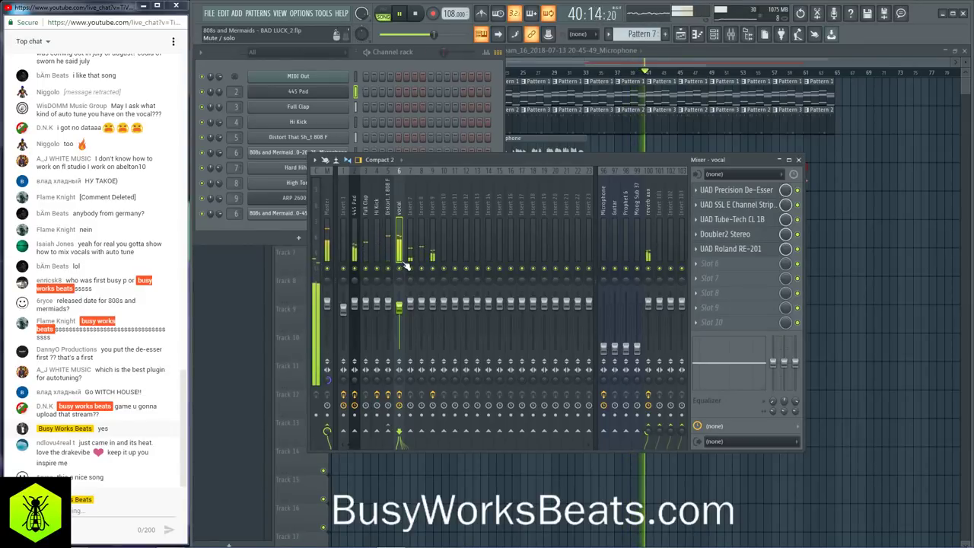
click(412, 223)
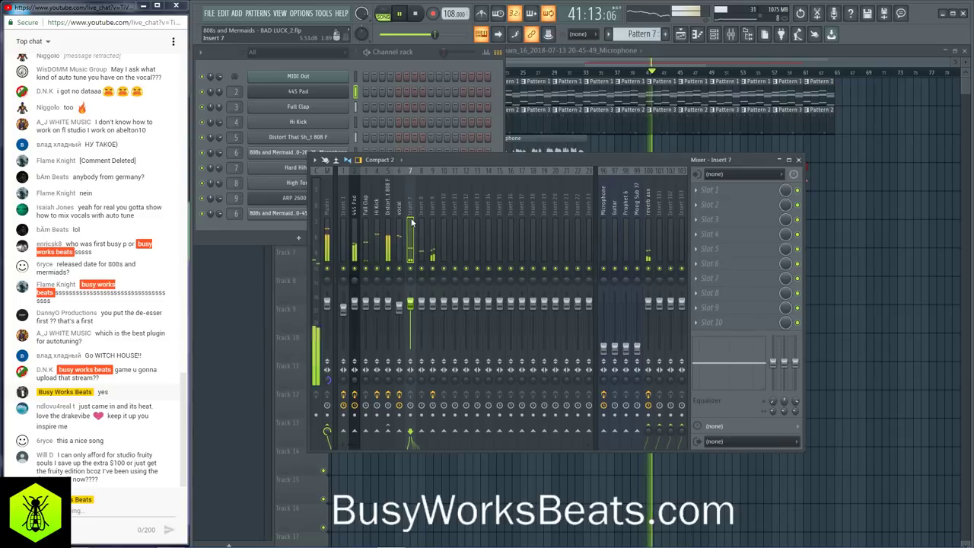
- Load UAD bx_digital V3 in the first effect slot of the Master track and close its window
click(328, 251)
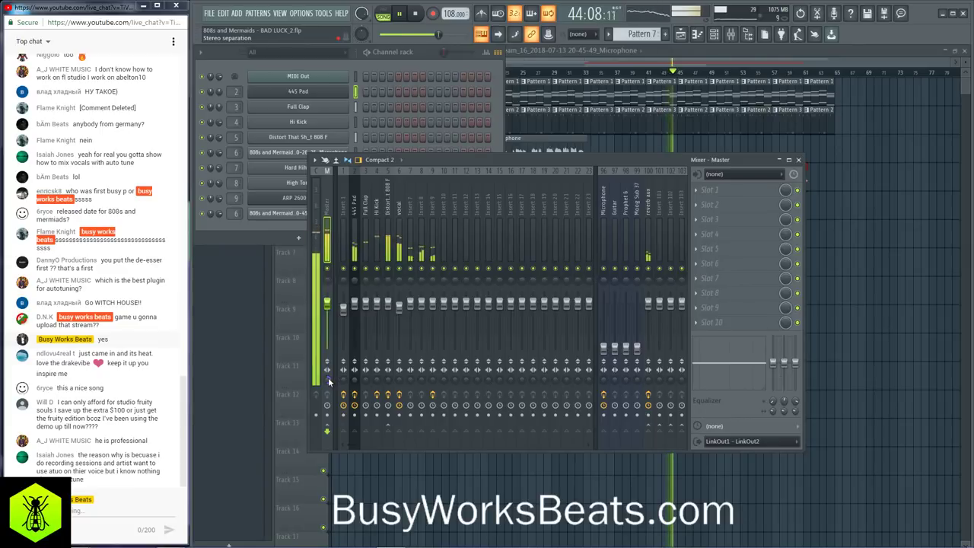
click(716, 190)
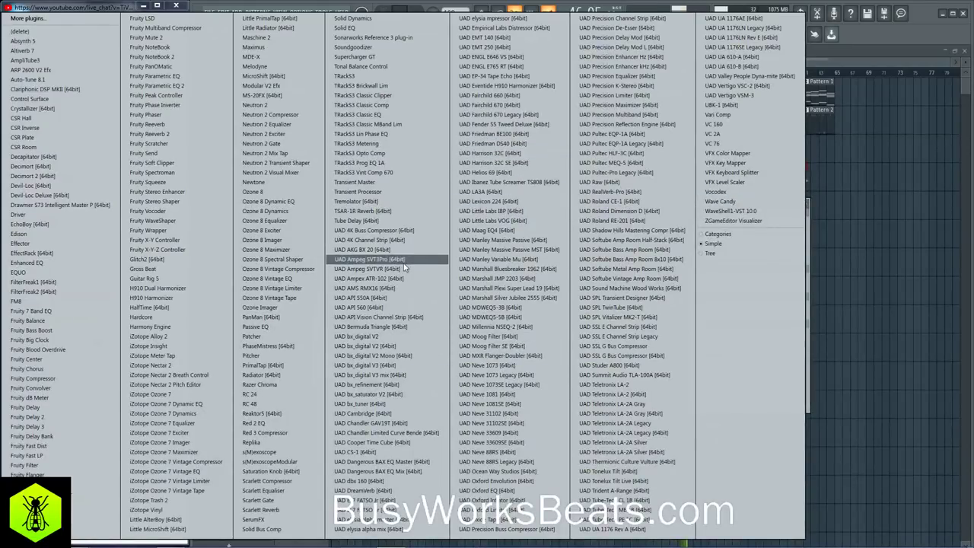
click(402, 364)
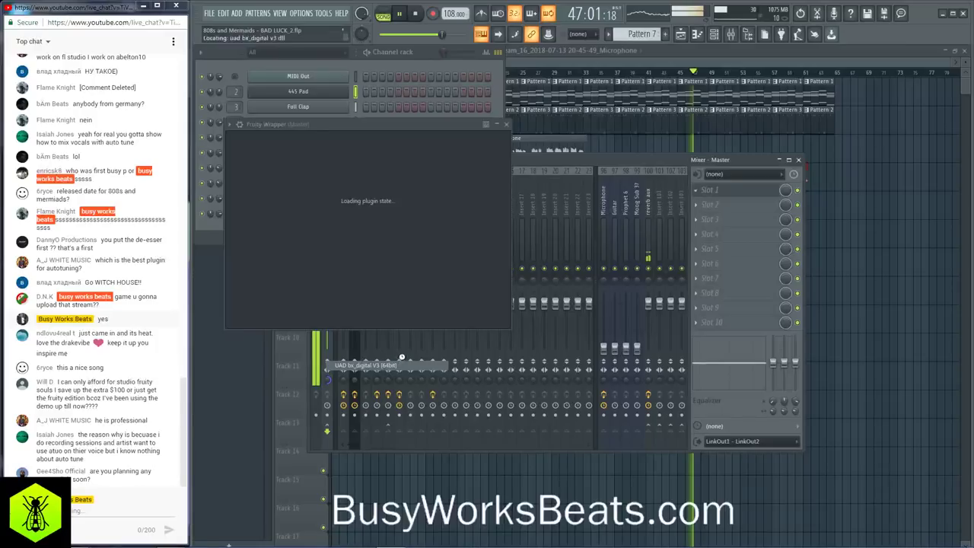
click(741, 124)
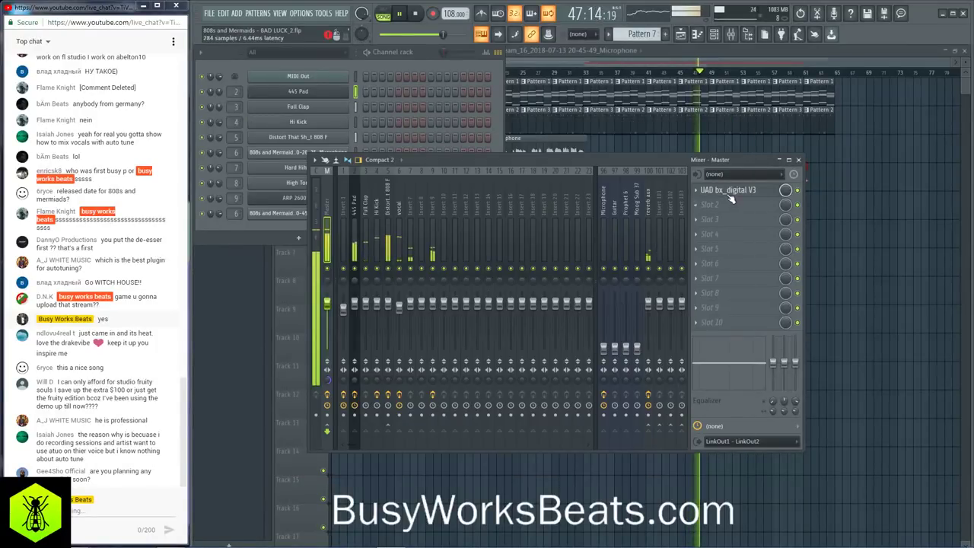
- Add Ozone 8 Imager to the Master track ahead of UAD bx_digital V3 and set its Band 1 width to -100
click(729, 207)
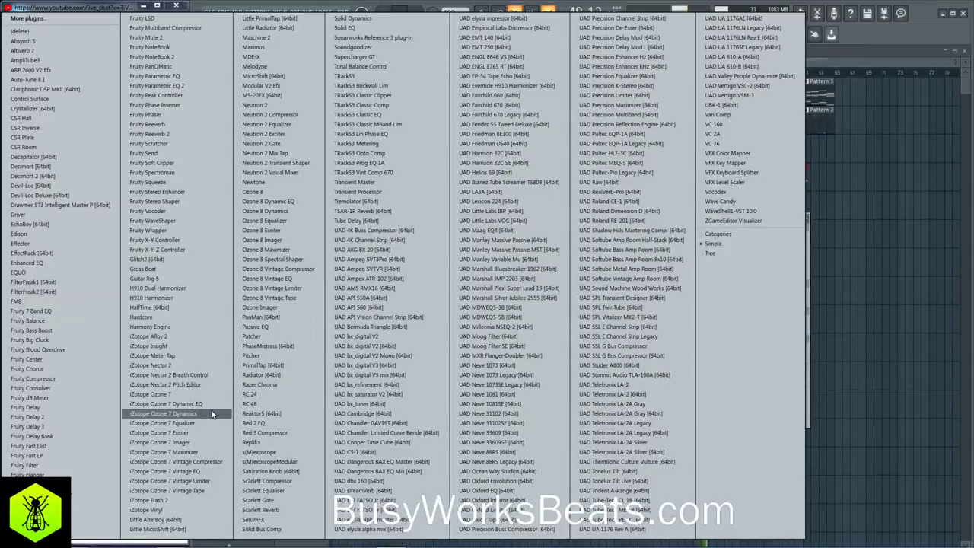
click(296, 241)
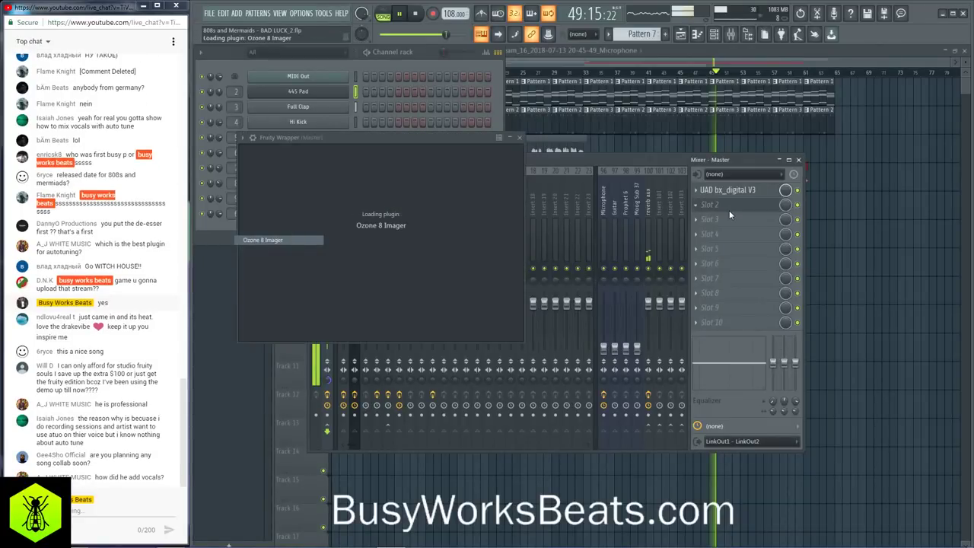
click(807, 134)
drag(729, 205, 737, 195)
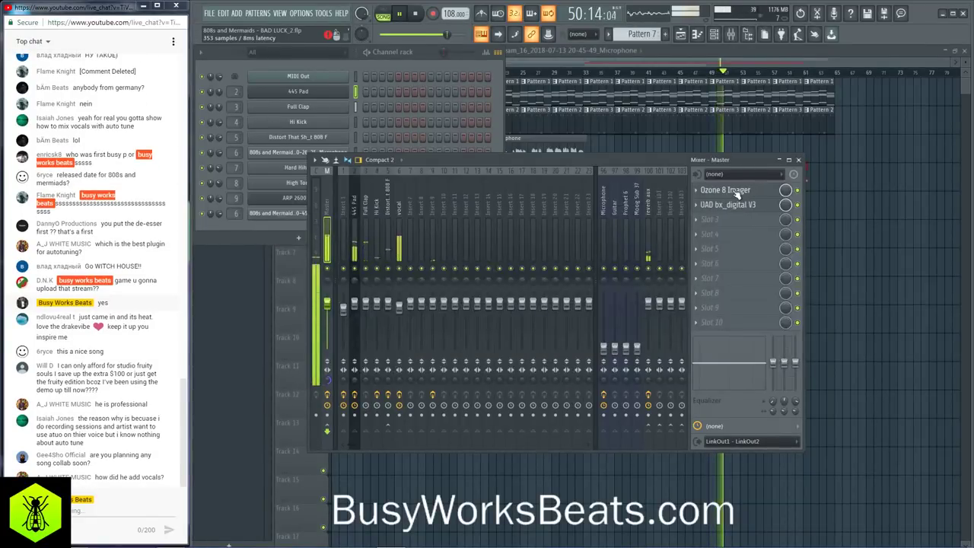
click(736, 195)
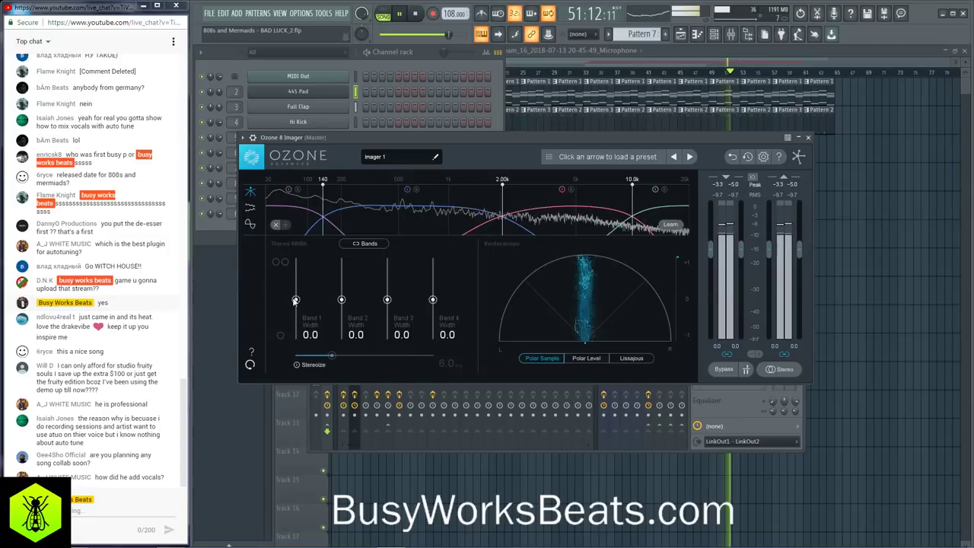
drag(296, 299, 308, 359)
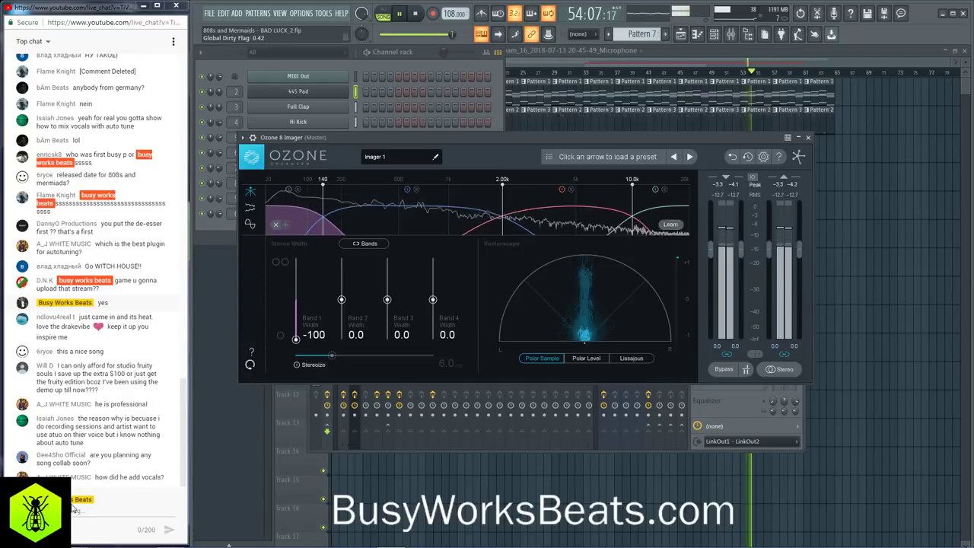
- Post "full tutorial is called friday the 13th - rnb tutorial" in the live chat
click(122, 515)
text(yes)
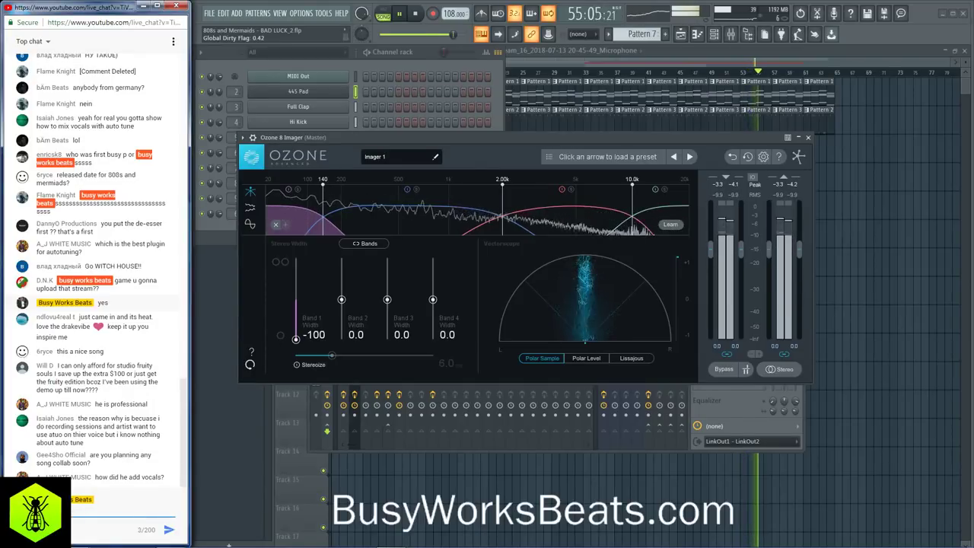
text(ugin is called f)
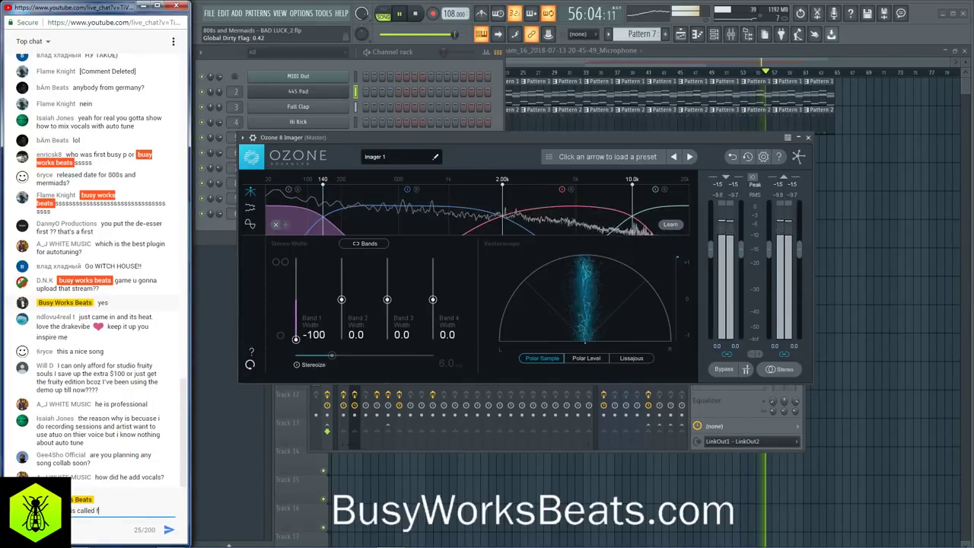
text(riday the 13th)
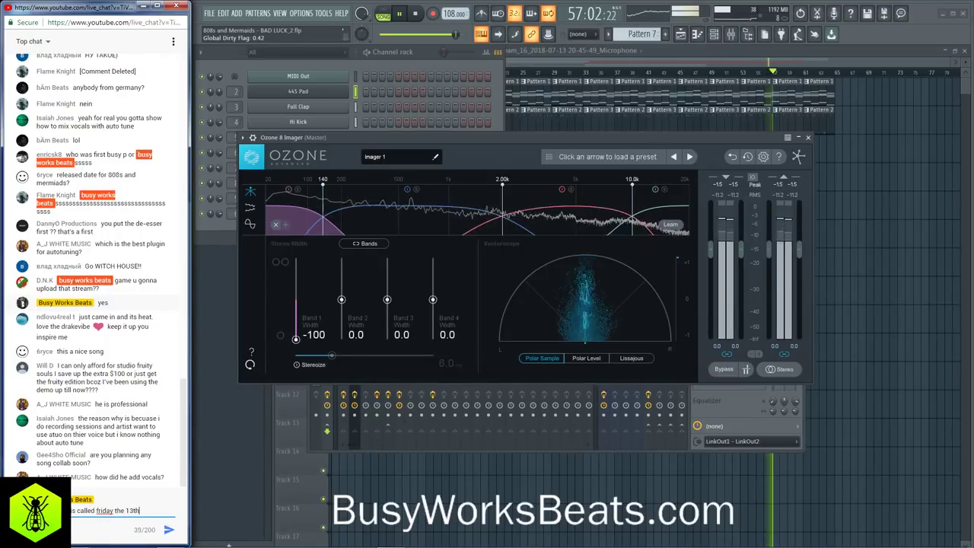
text( - rnb)
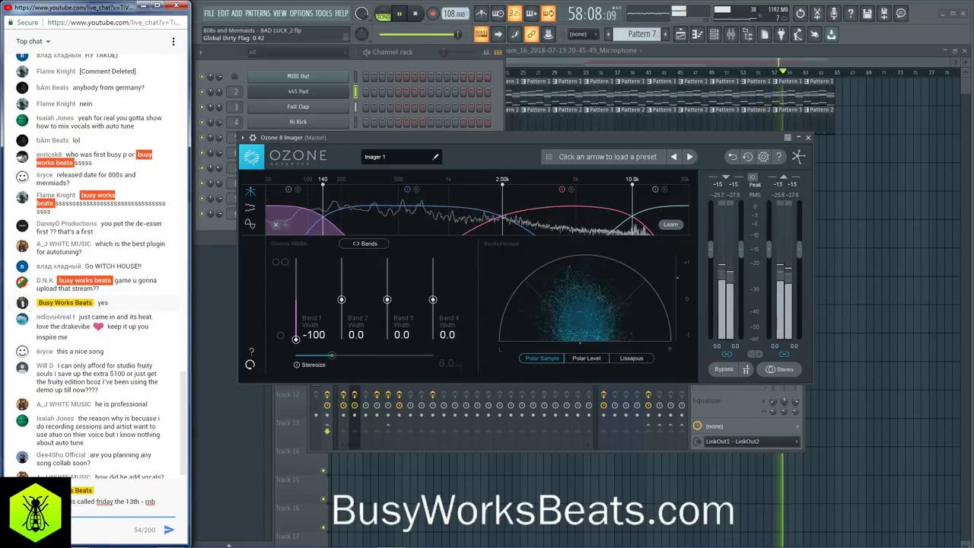
key(Return)
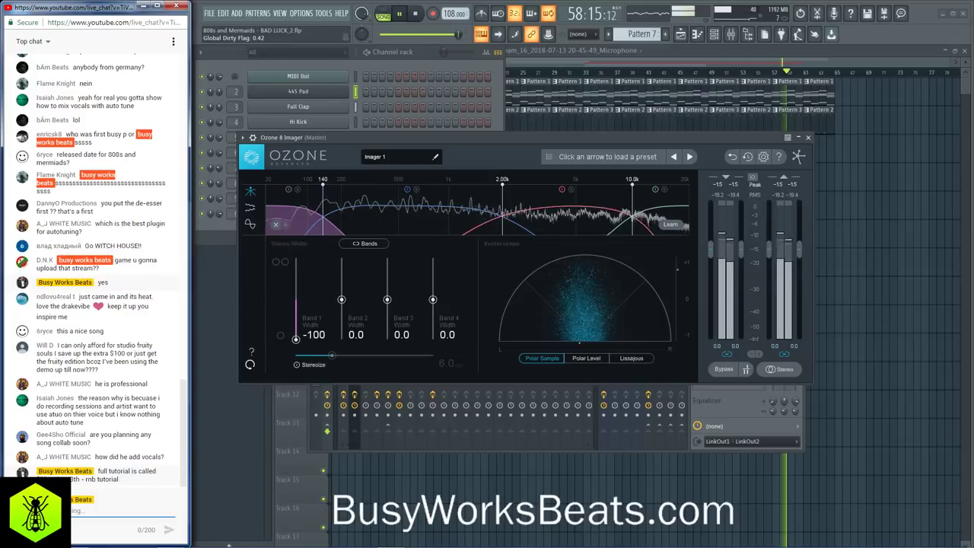
- Post "made it back friday 13th of july" in the live chat
text(lol)
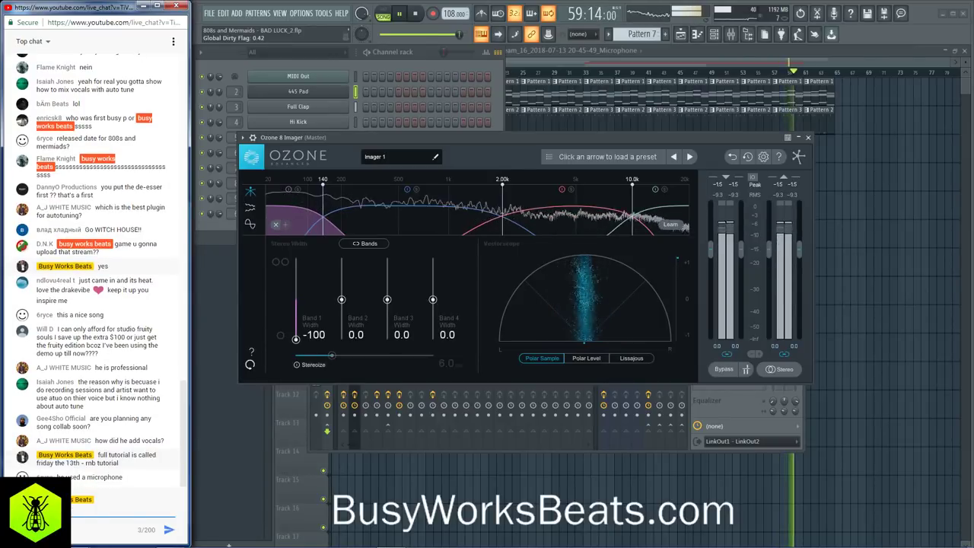
text( facebook)
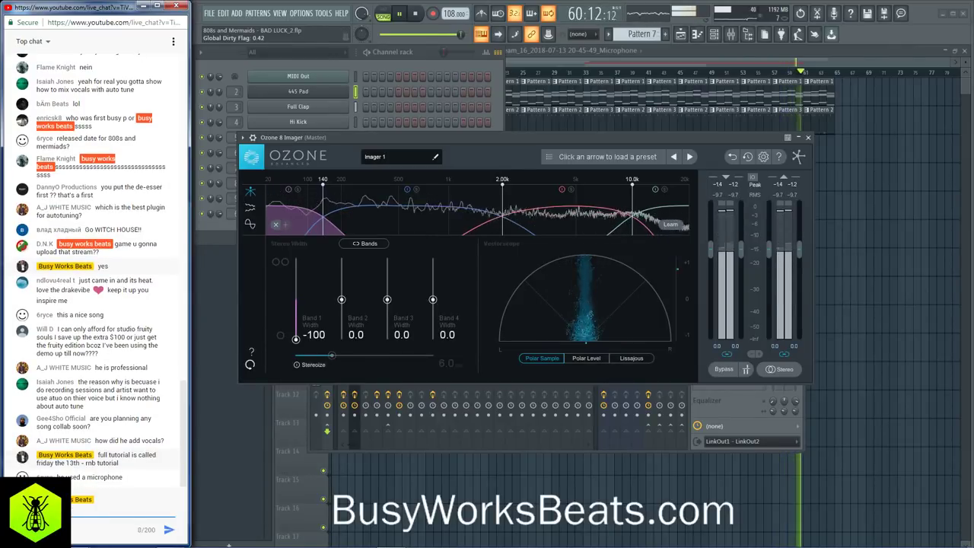
text( friday 13ht)
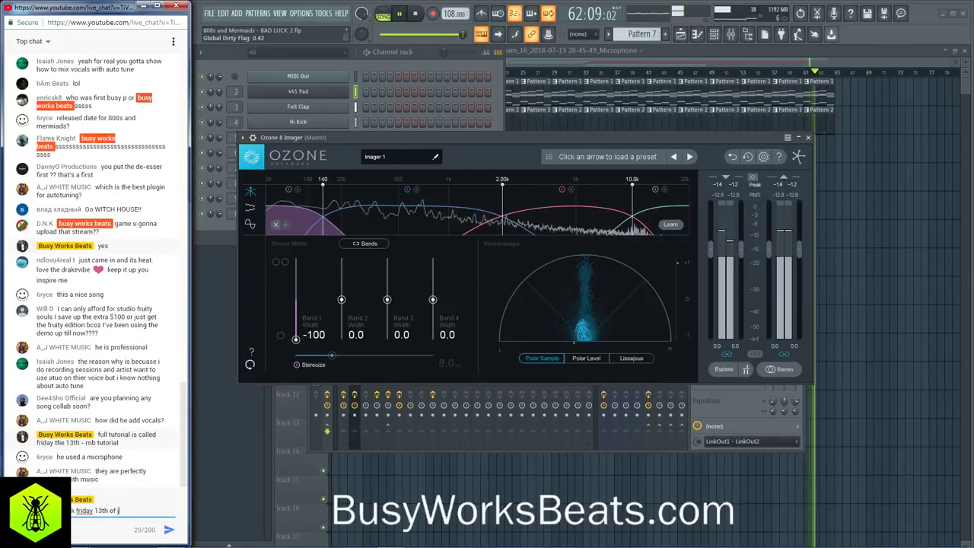
key(Return)
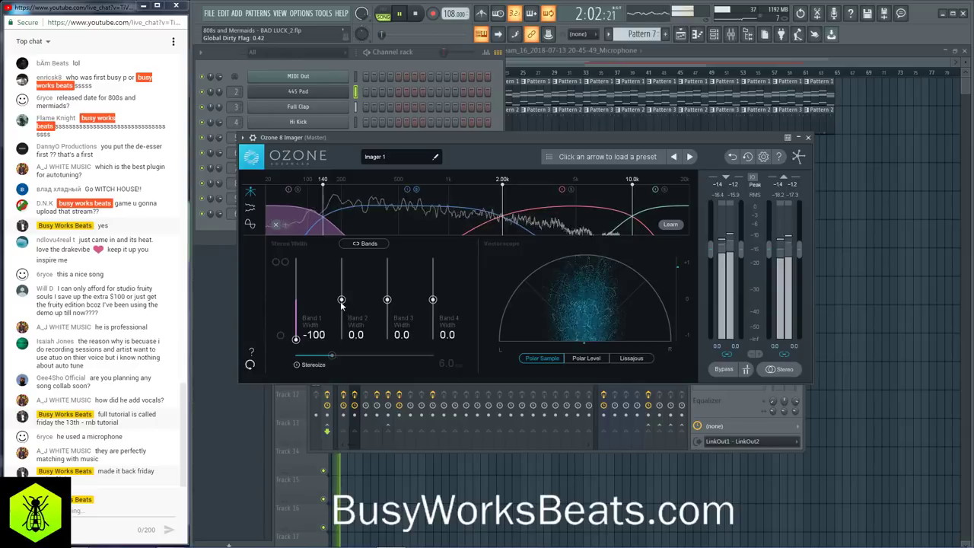
- Narrow the Imager's Band 2 width to -46.8 and lower the crossover between Bands 2 and 3 to 776 Hz
drag(348, 305, 347, 325)
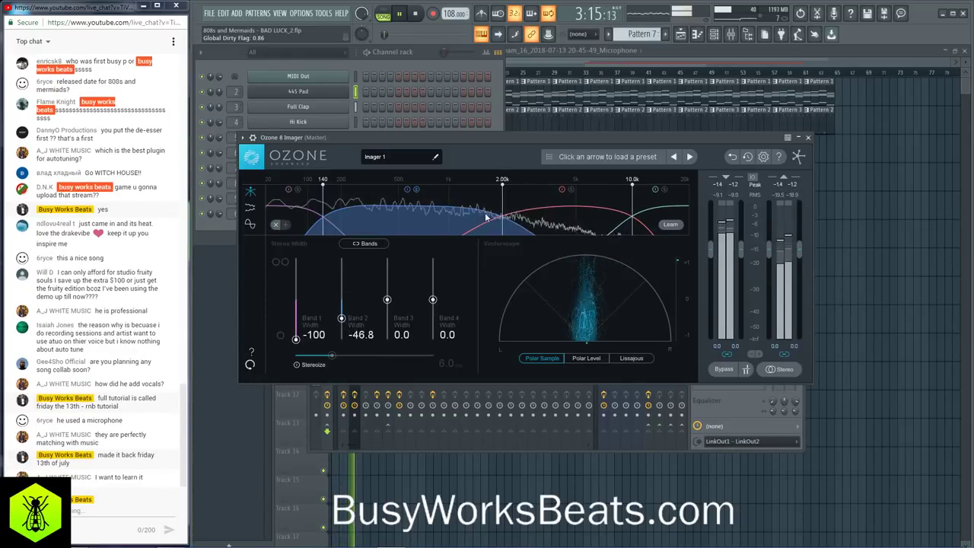
drag(502, 209, 431, 215)
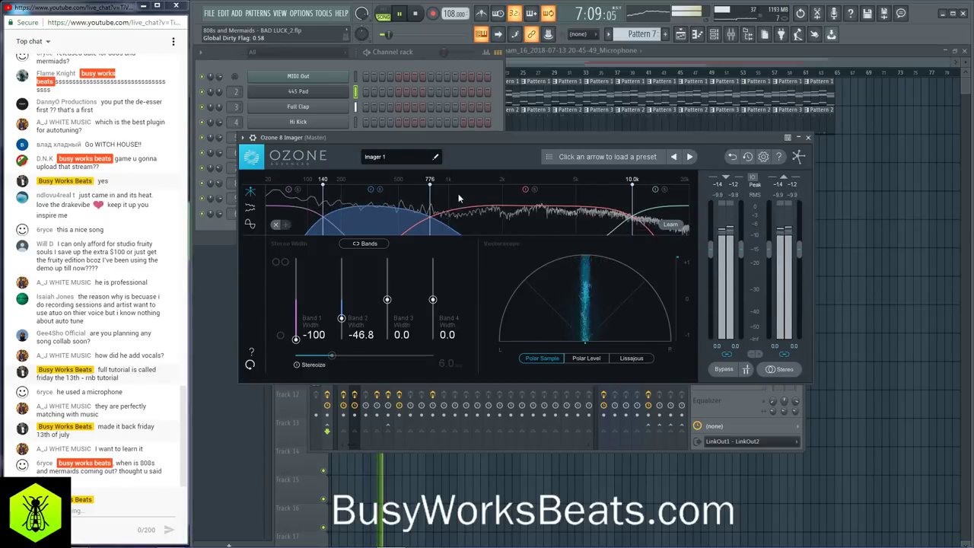
- Post "its coming out, we released second music video" in the live chat
click(85, 509)
text(it's coming out,)
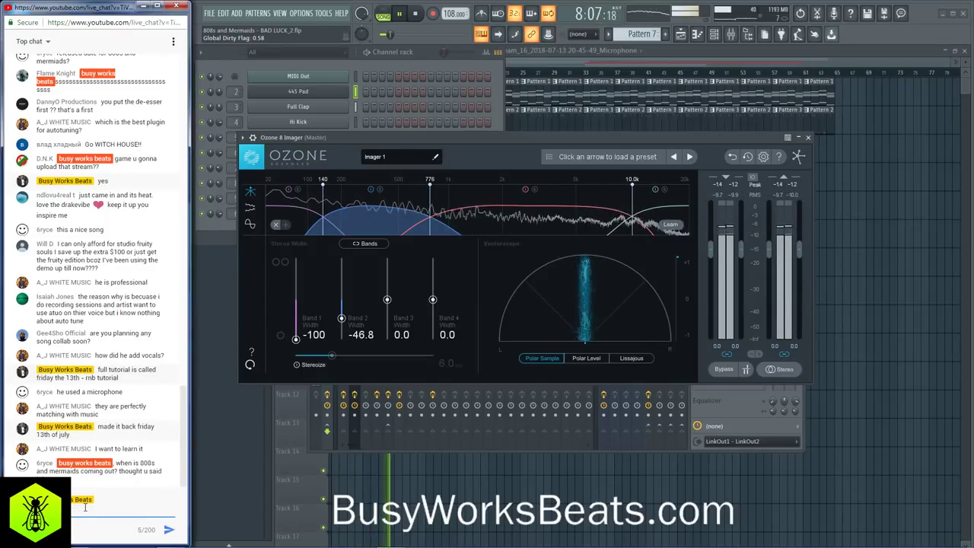
text( we releas)
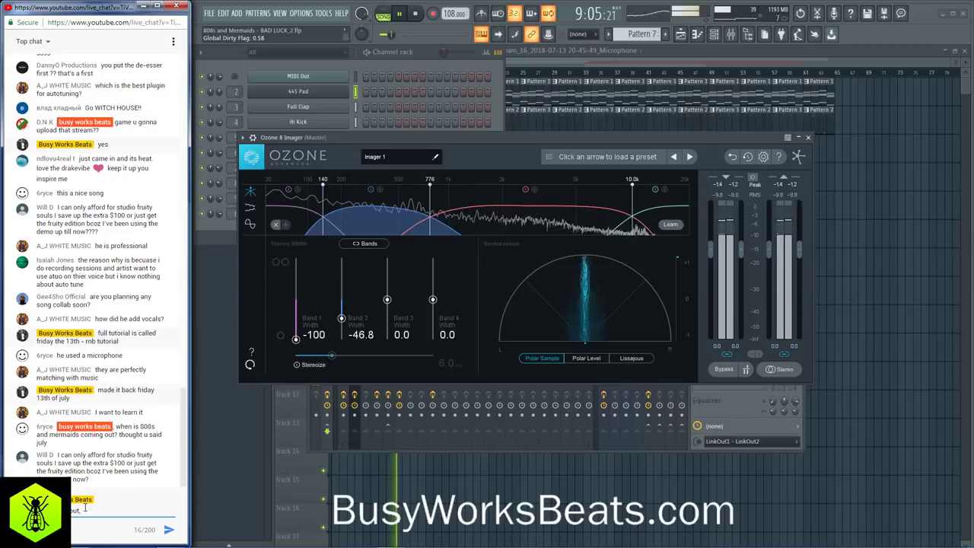
text(ed se)
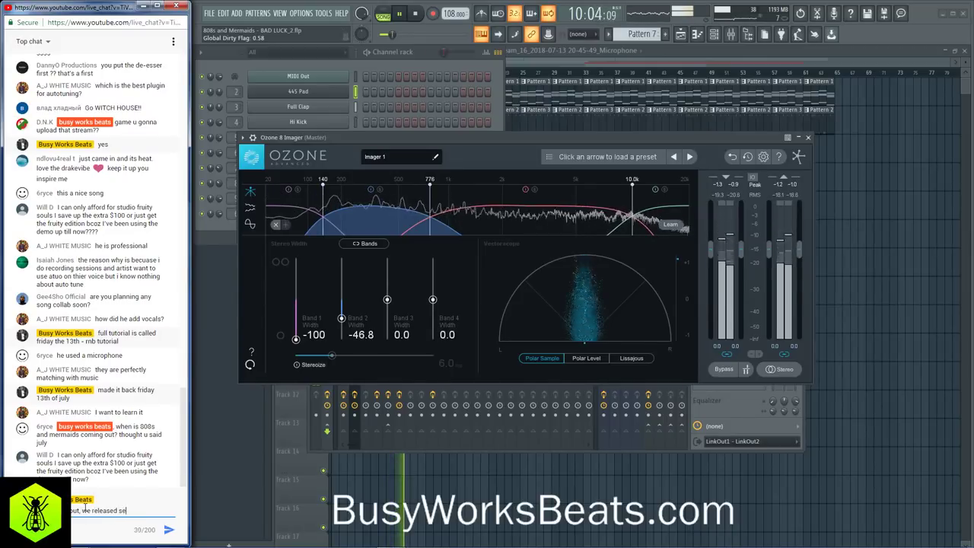
text(cond music video)
key(Return)
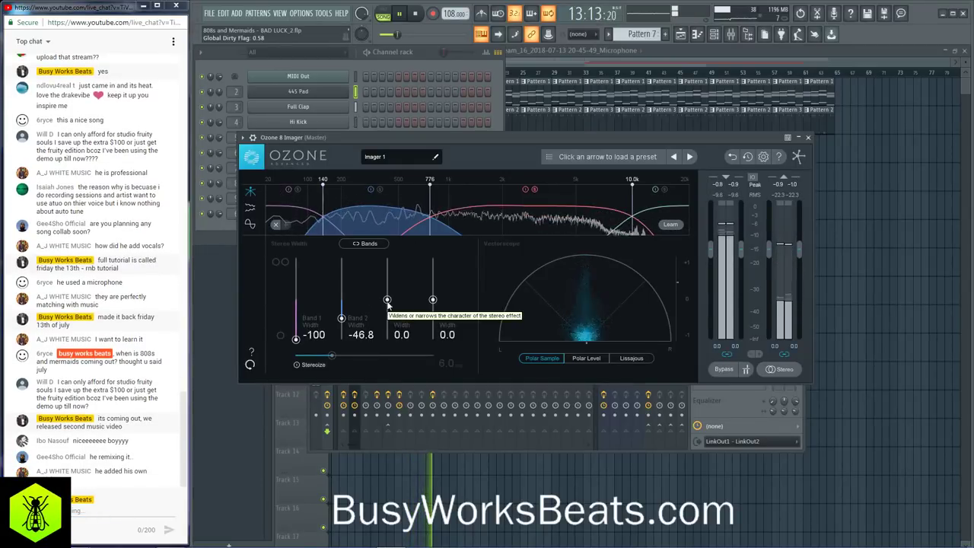
- Set the Imager's Band 3 width to -24.1 and Band 4 width to -7.6, closing the plugin when done
mouse_move(387, 301)
mouse_down()
mouse_move(388, 287)
mouse_move(388, 309)
mouse_up()
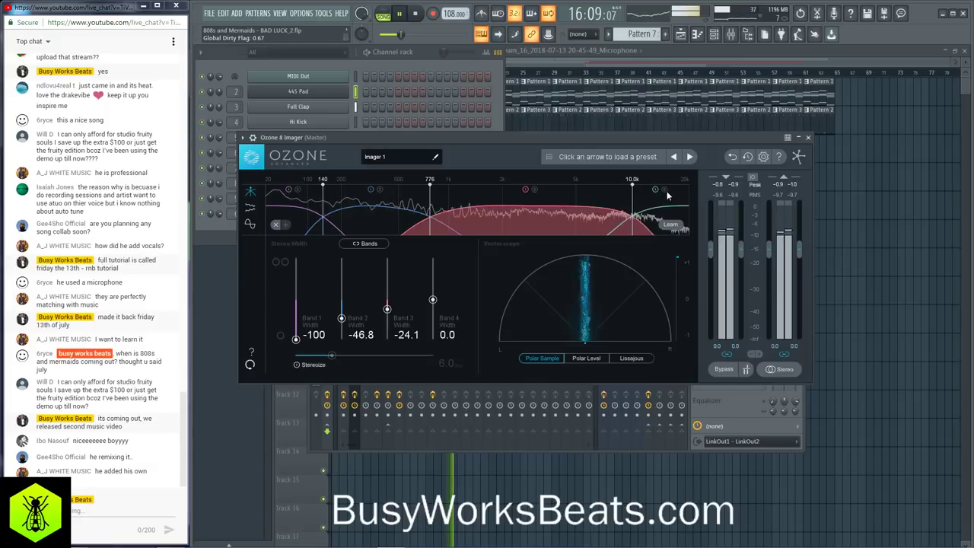
drag(433, 300, 433, 303)
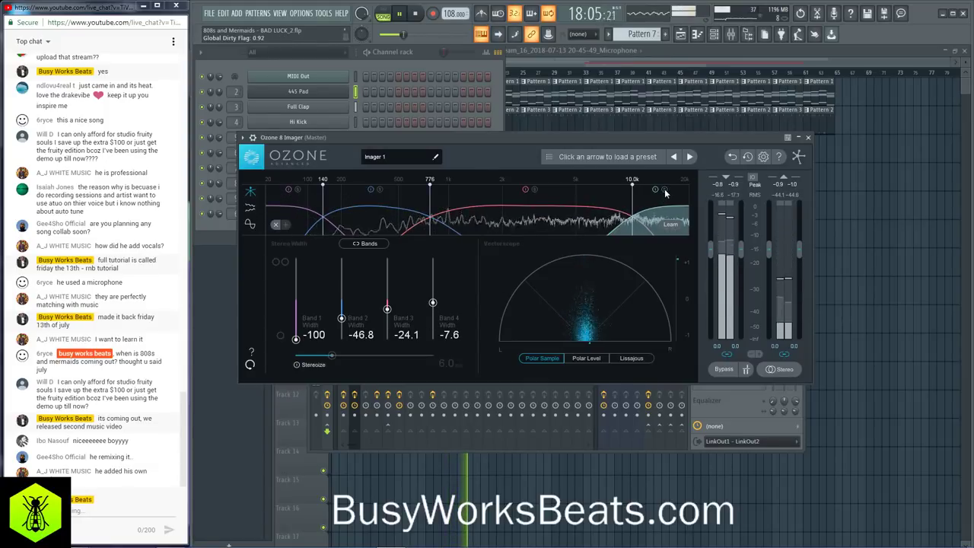
click(251, 224)
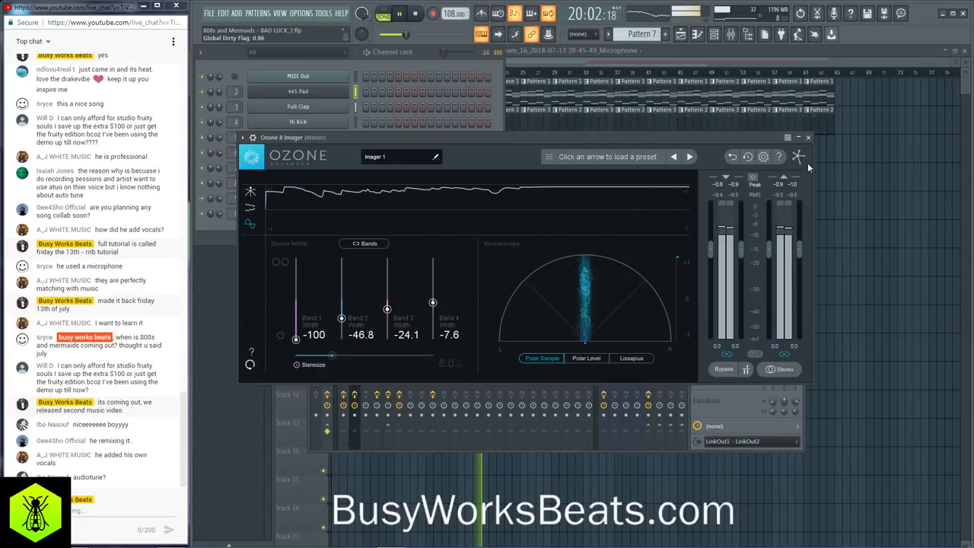
click(809, 137)
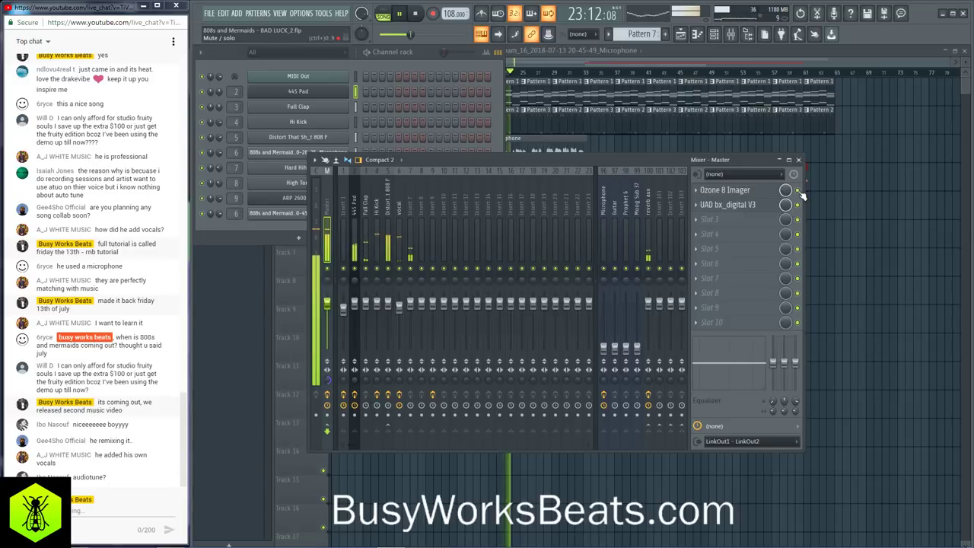
- Reset the Master track's stereo separation and bring up its UAD bx_digital V3 equalizer
click(752, 208)
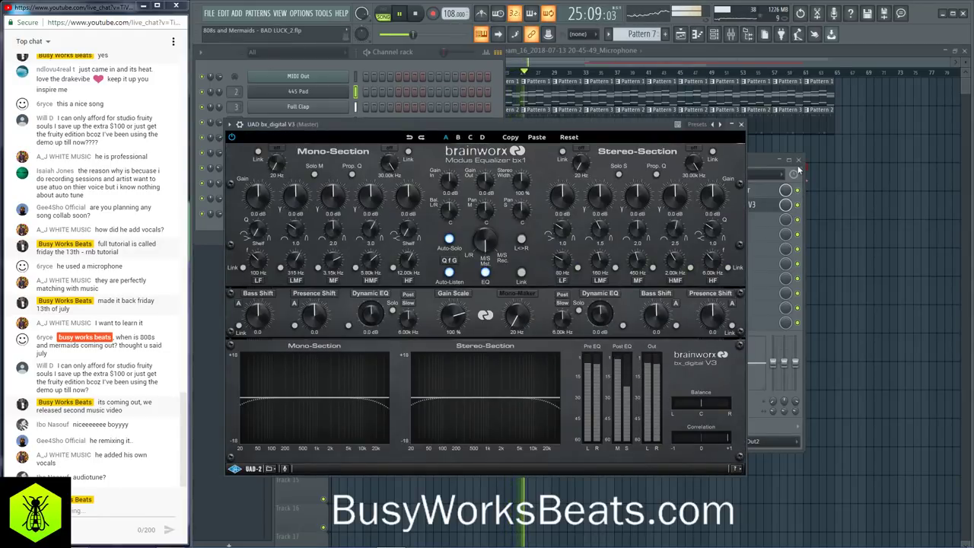
click(764, 160)
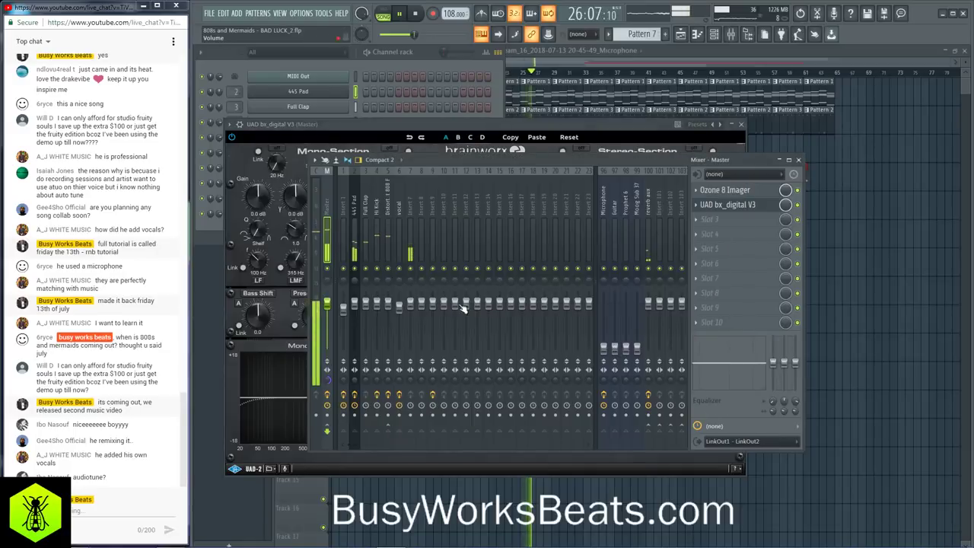
right_click(335, 381)
click(339, 384)
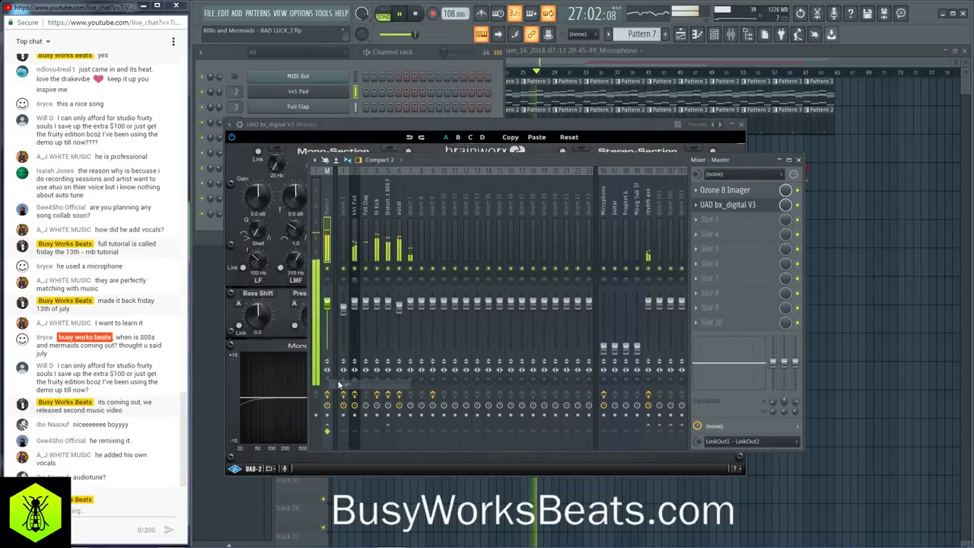
click(743, 205)
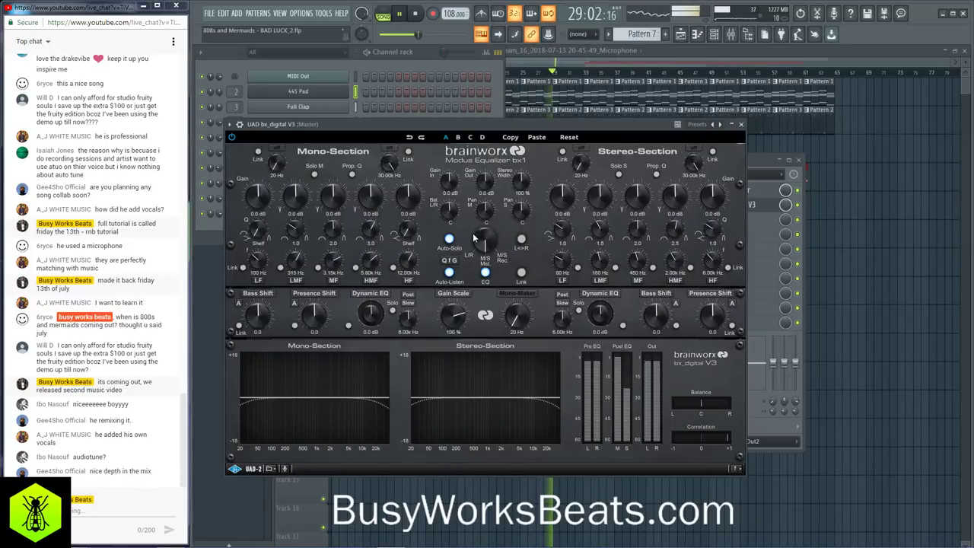
- Post "thanks" in the live chat
click(103, 507)
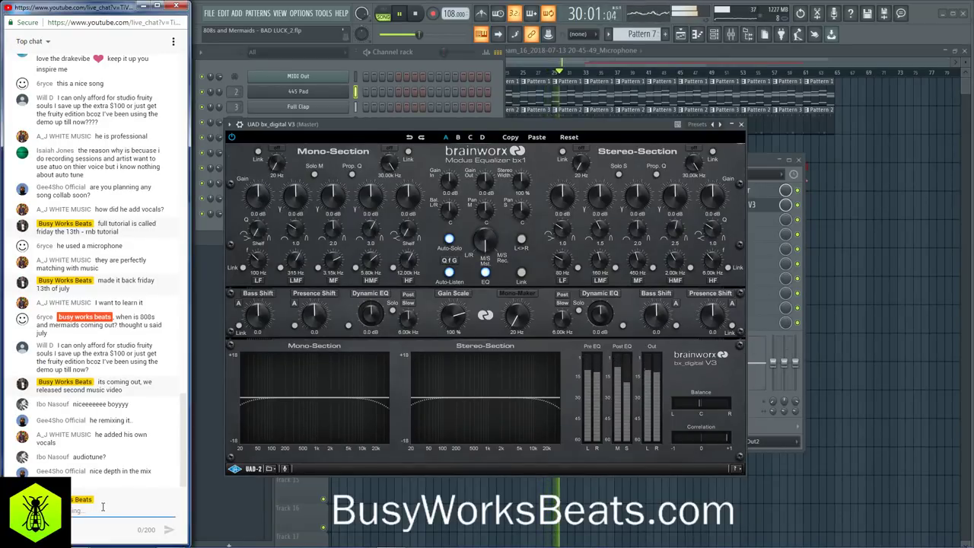
text(thanks)
key(Return)
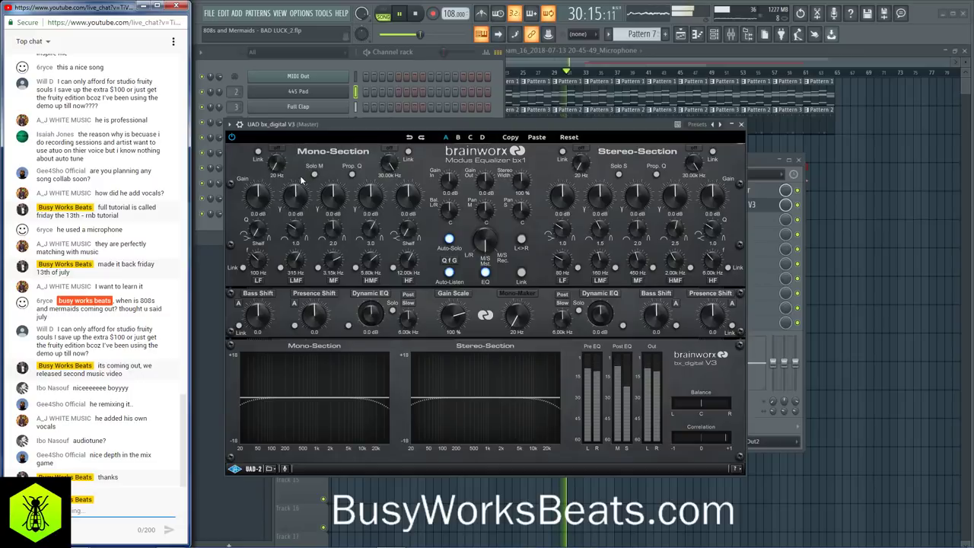
- Solo the equalizer's Stereo-Section and set its MF band to a +2.0 dB boost at 1.66 kHz
click(619, 174)
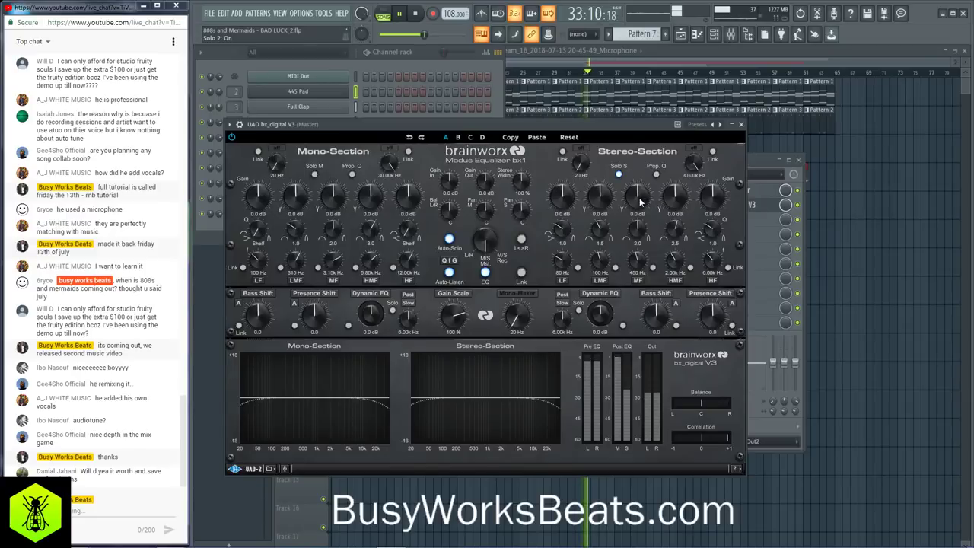
drag(639, 201, 645, 177)
drag(638, 263, 638, 247)
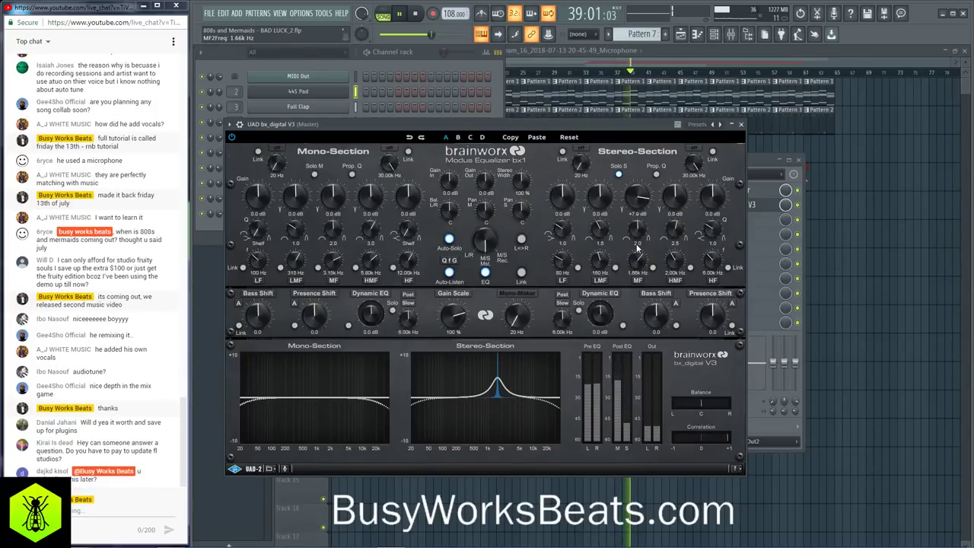
drag(643, 207, 646, 230)
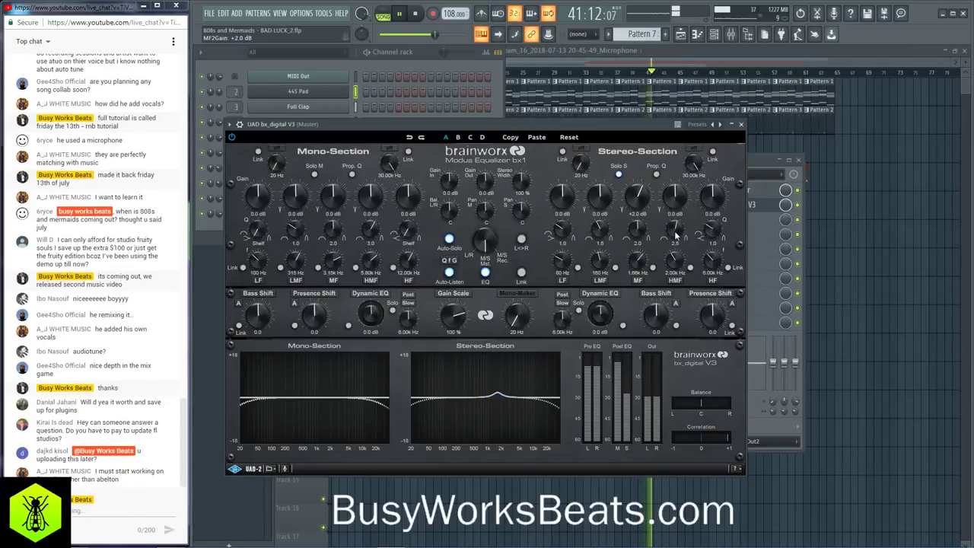
- Set the Stereo-Section's HMF band to a +1.6 dB boost at 5.23 kHz
drag(675, 199, 675, 193)
drag(670, 262, 672, 242)
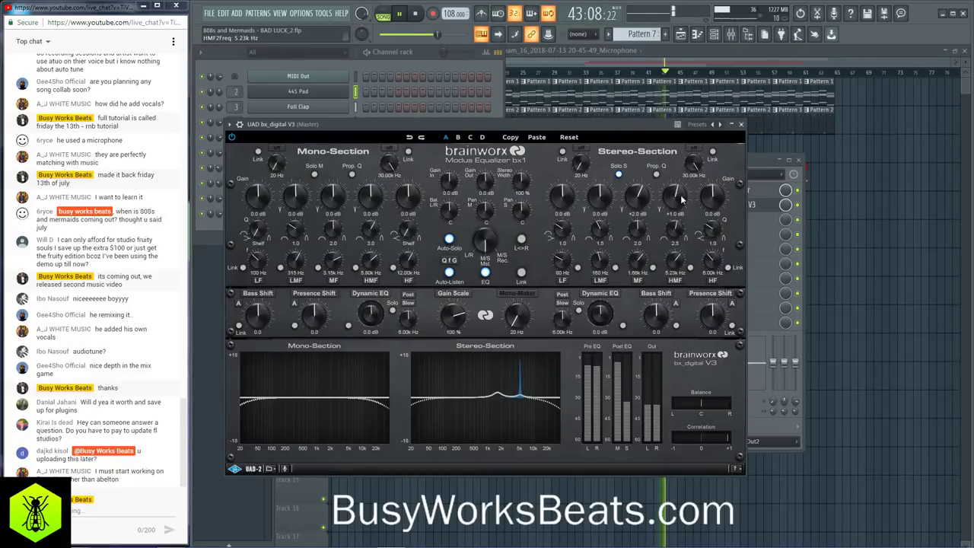
drag(682, 199, 680, 195)
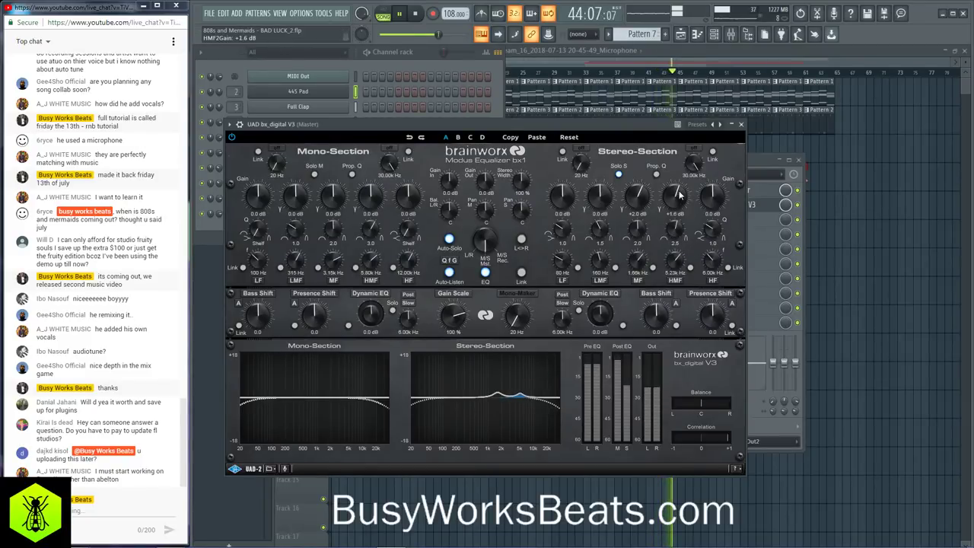
- Sweep the Stereo-Section's LMF band to 311 Hz with a -0.6 dB gain, and turn off the stereo solo
click(619, 175)
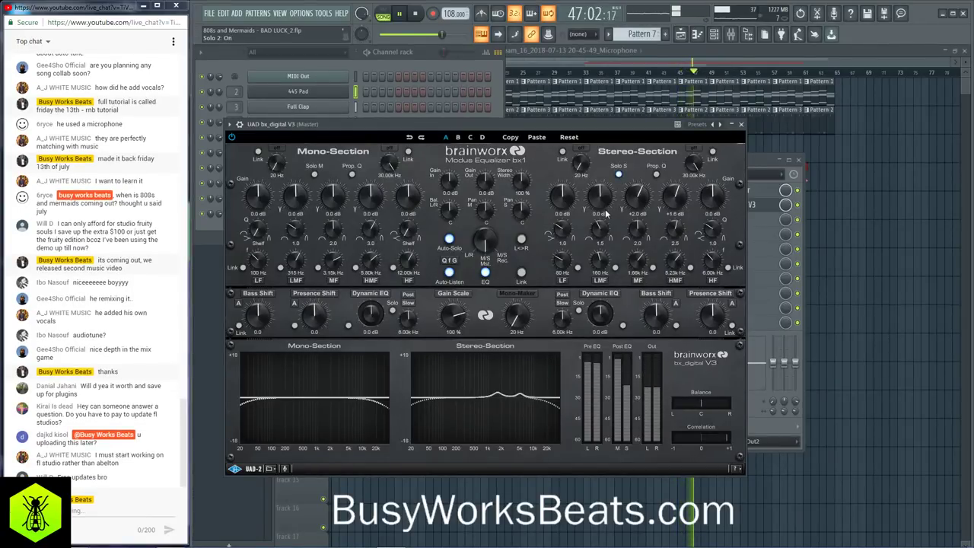
drag(607, 214, 607, 182)
drag(600, 259, 598, 247)
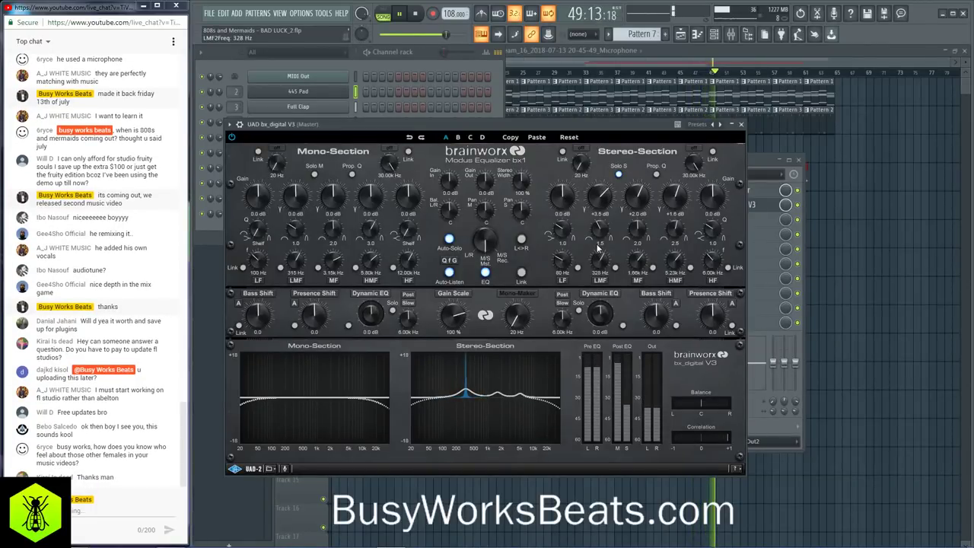
drag(607, 198, 607, 195)
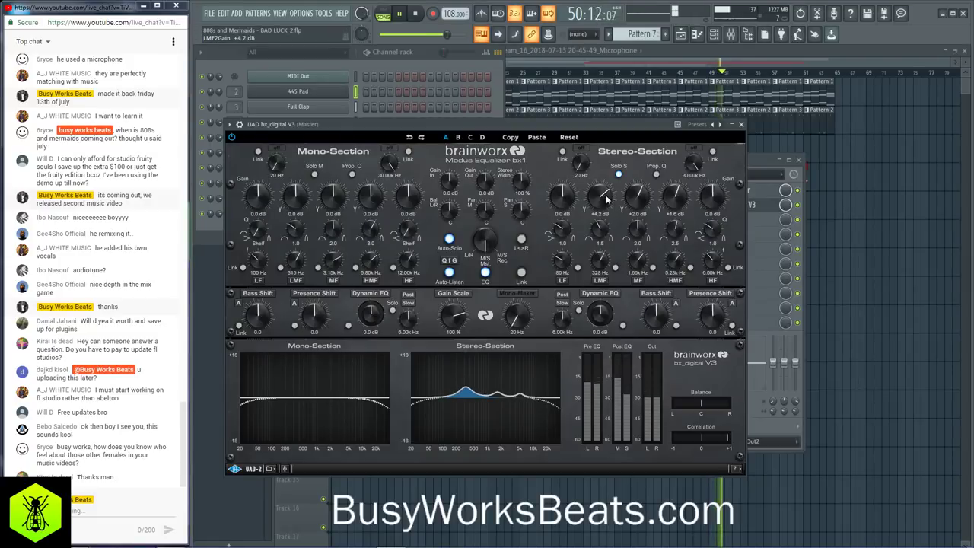
drag(606, 259, 607, 263)
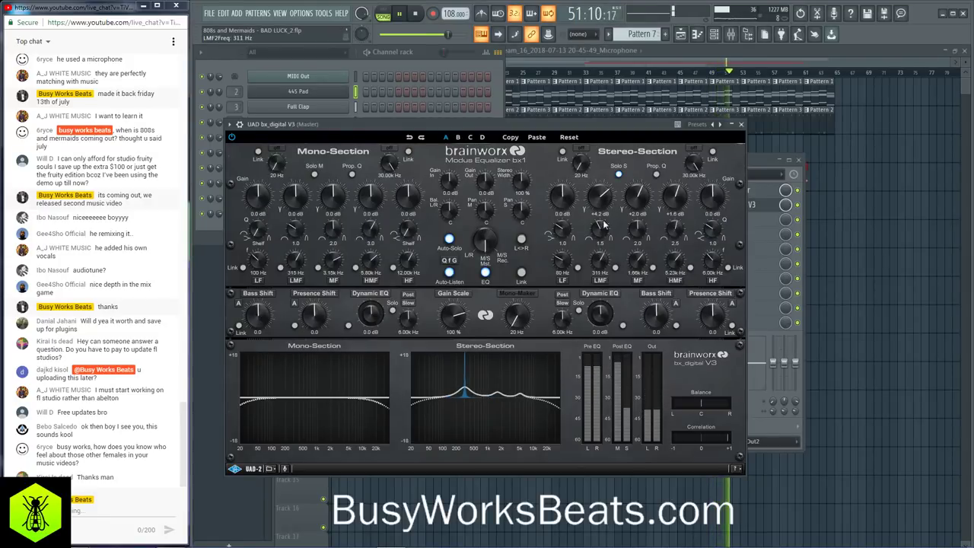
drag(600, 196, 602, 224)
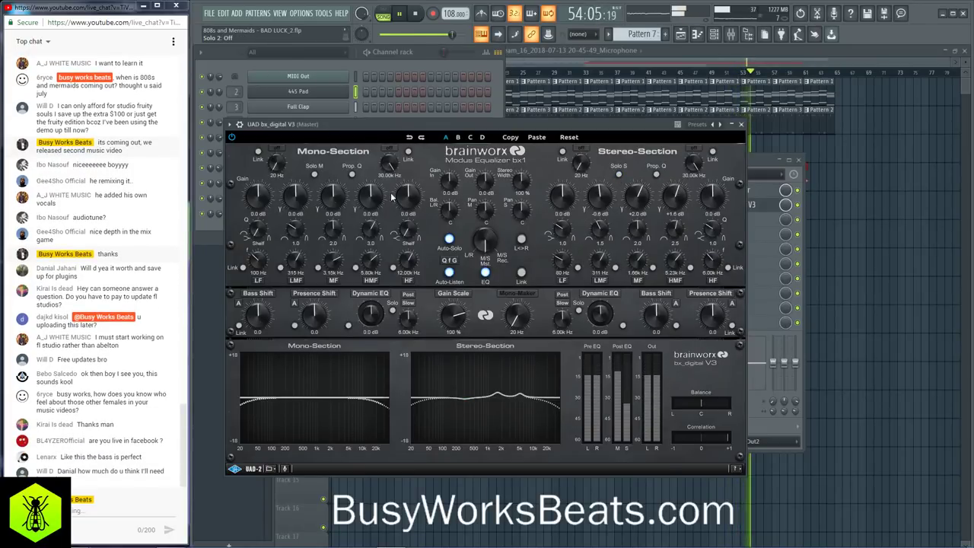
- Solo the Mono-Section and set its LF band to a +1.6 dB bell at 100 Hz with a Q of 2.3
click(315, 175)
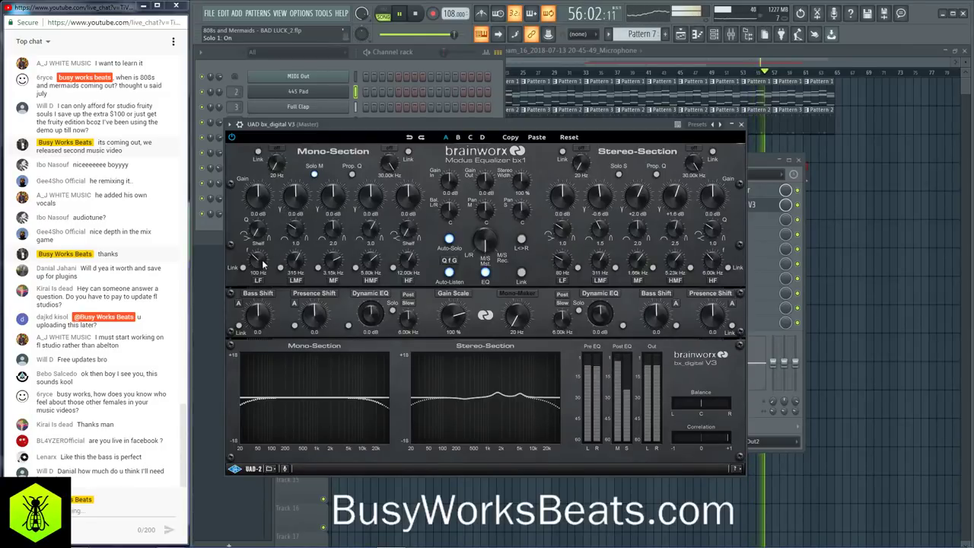
scroll(259, 227, up, 2)
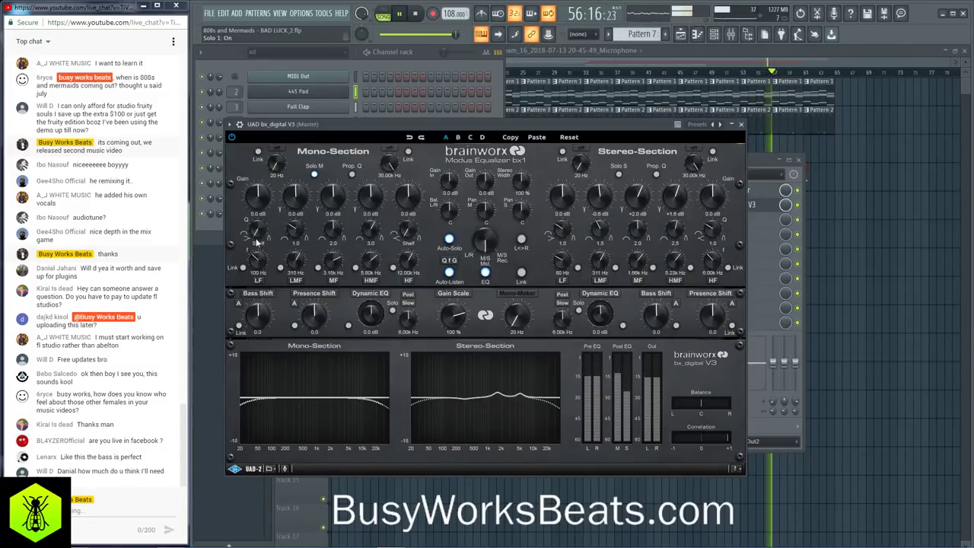
scroll(258, 200, up, 3)
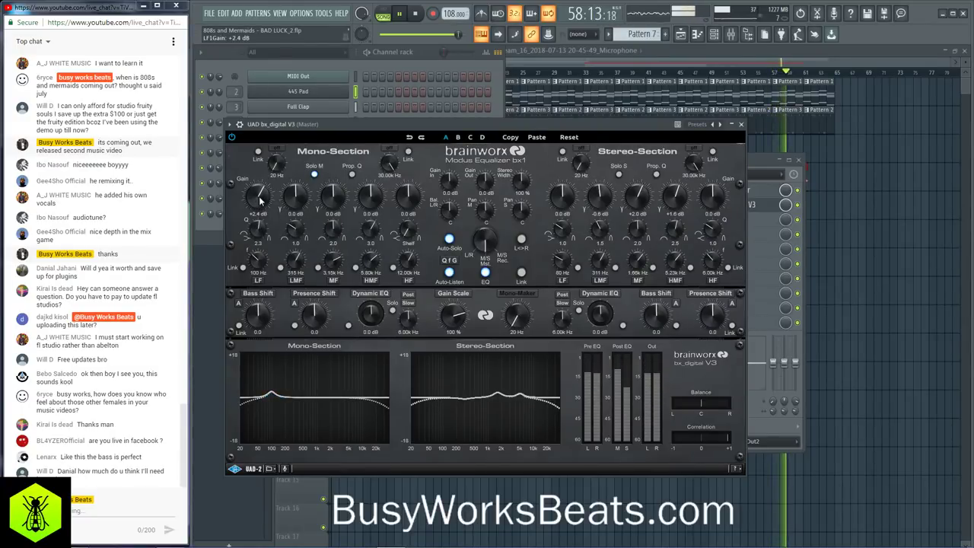
scroll(259, 204, down, 2)
scroll(260, 206, up, 1)
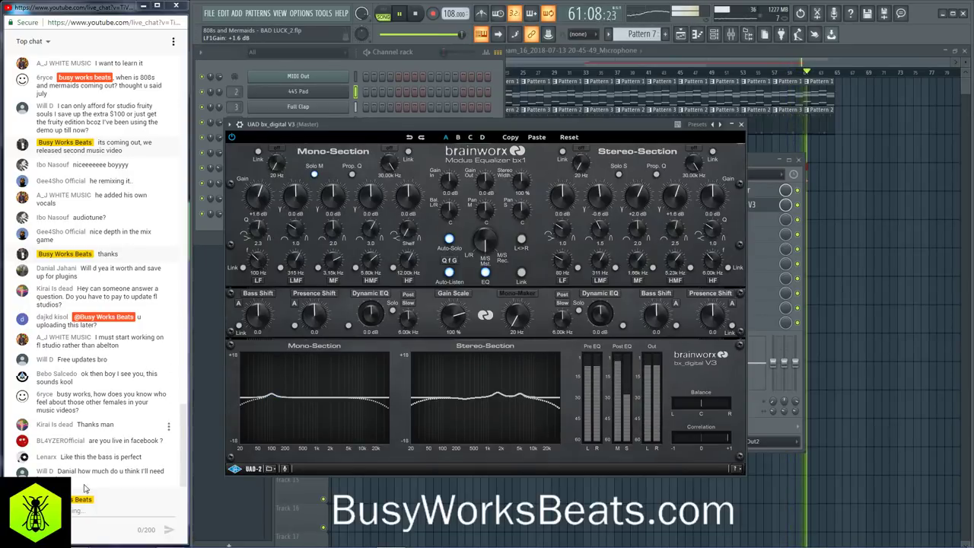
- Post "not on fb on this one for audio quality" in the live chat
click(107, 512)
text(yeah)
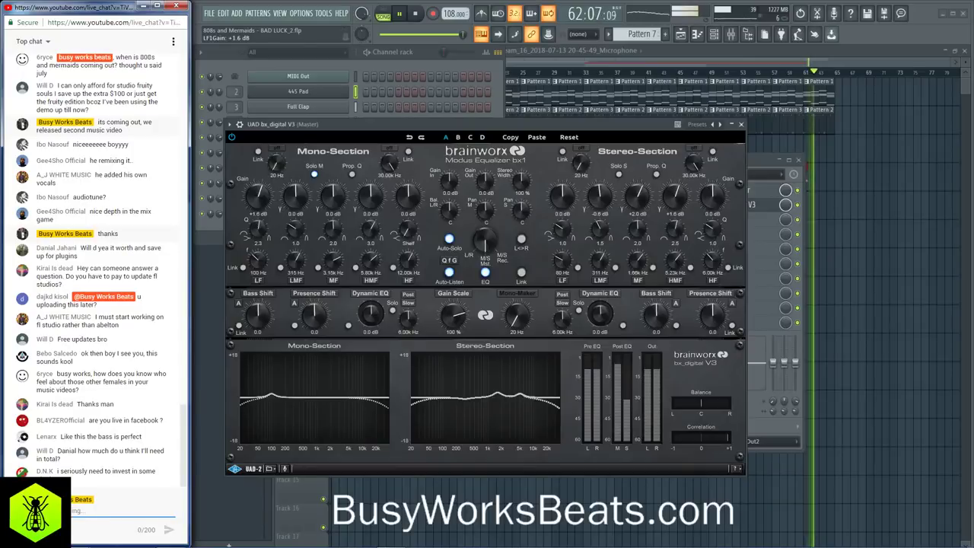
text( ive got this one f)
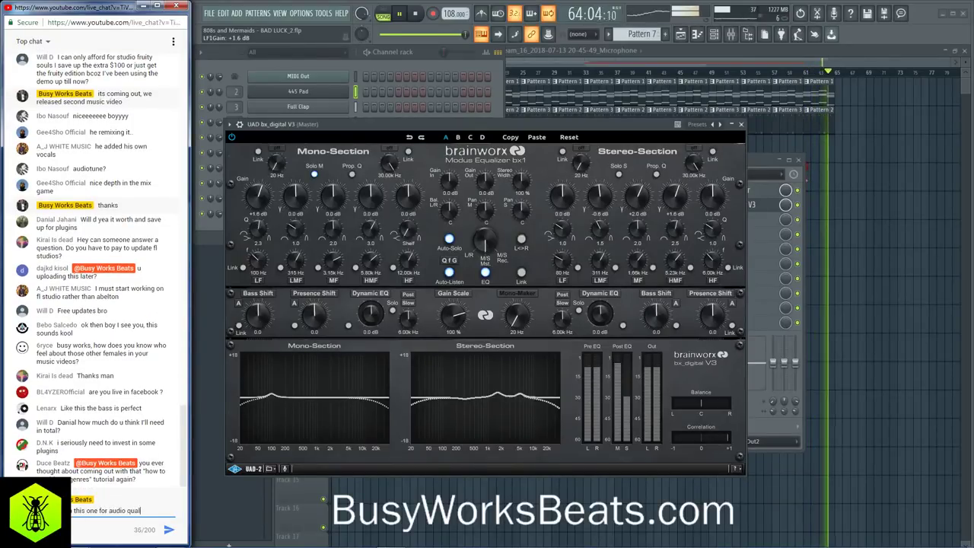
key(Return)
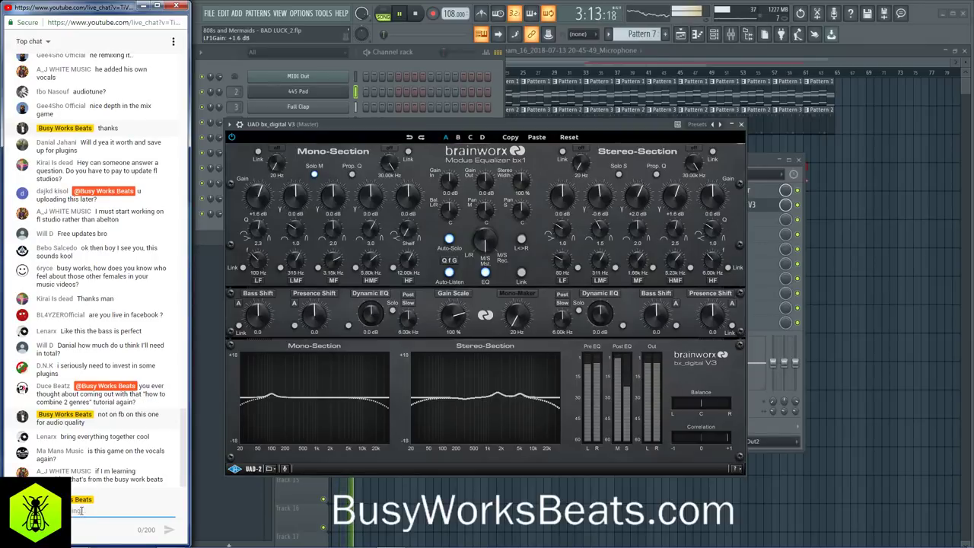
- Reply "that's a cool idea" with the viewer's name to the suggestion of a tutorial on combining two genres
text(lol)
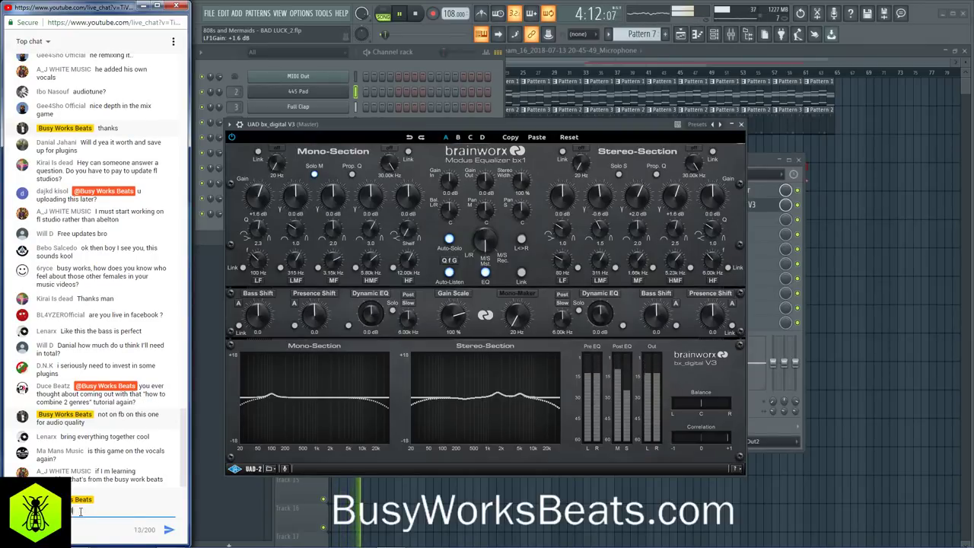
text(ce)
key(Return)
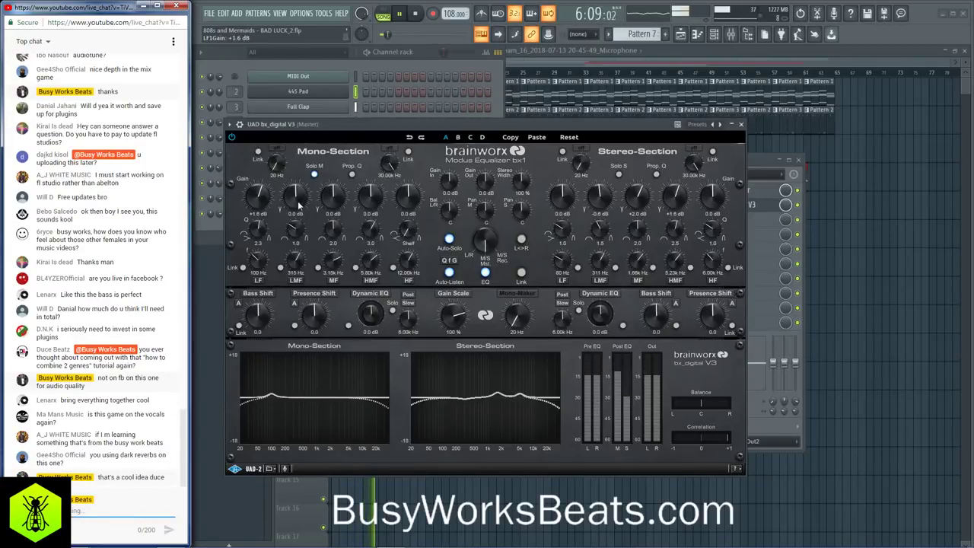
- Set the Mono-Section's LMF band to a -0.6 dB cut at 176 Hz with a Q of 2.8
scroll(300, 213, up, 2)
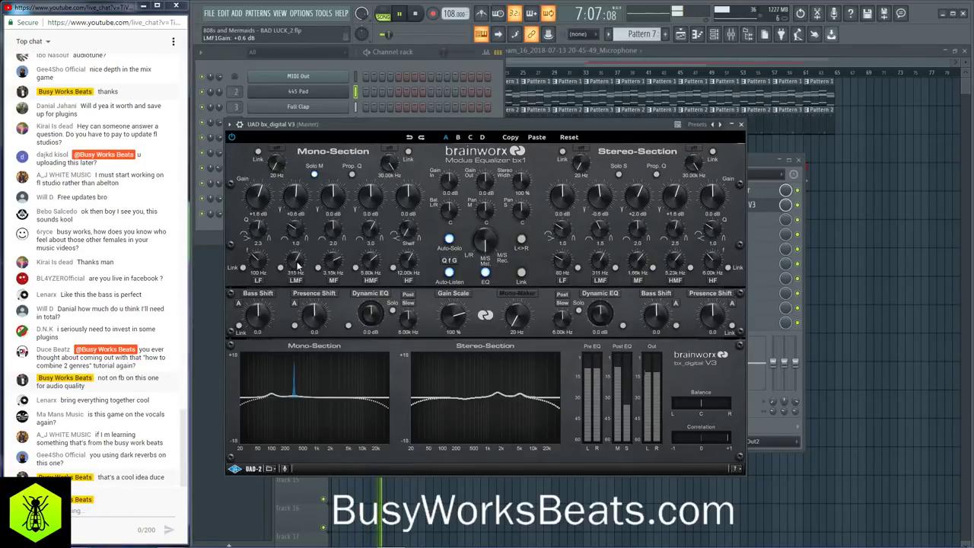
scroll(297, 265, down, 2)
scroll(298, 271, down, 3)
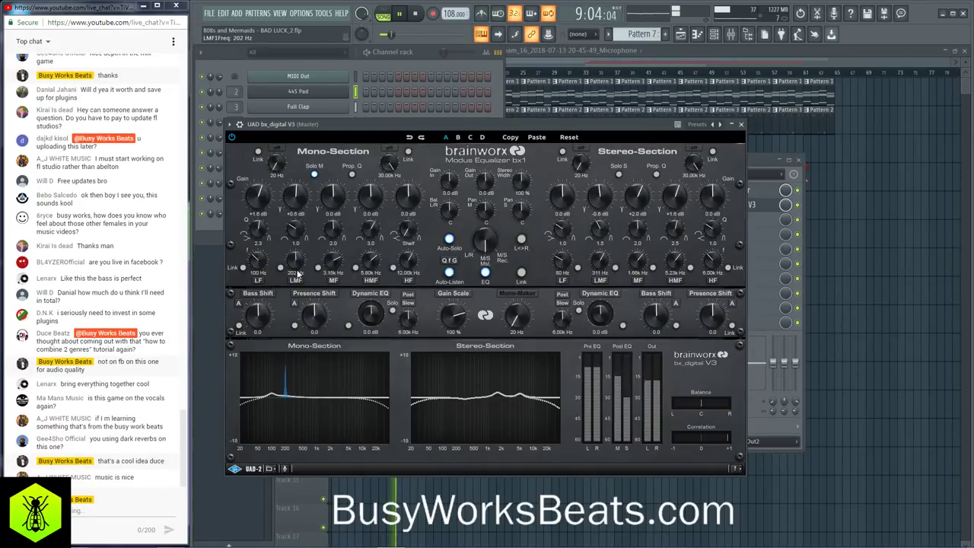
scroll(298, 276, down, 1)
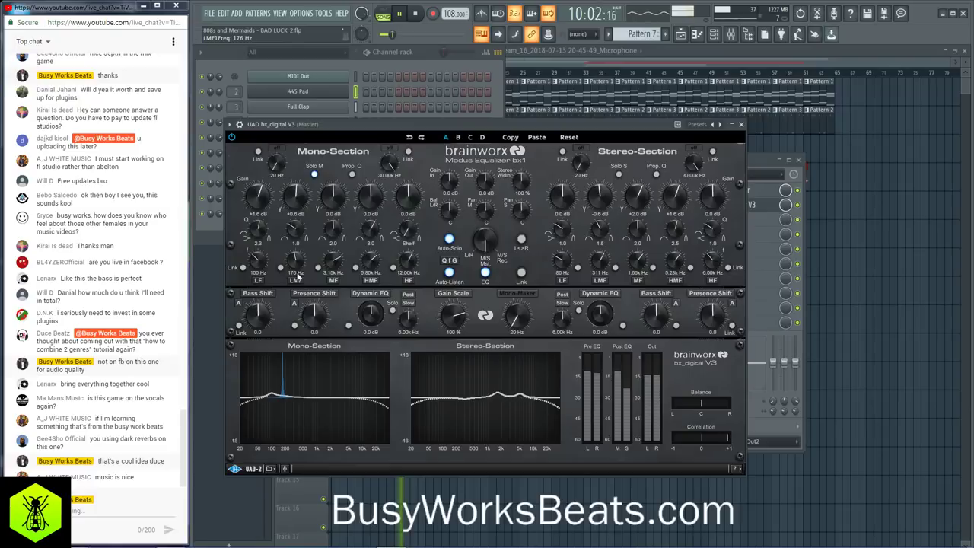
scroll(297, 211, down, 1)
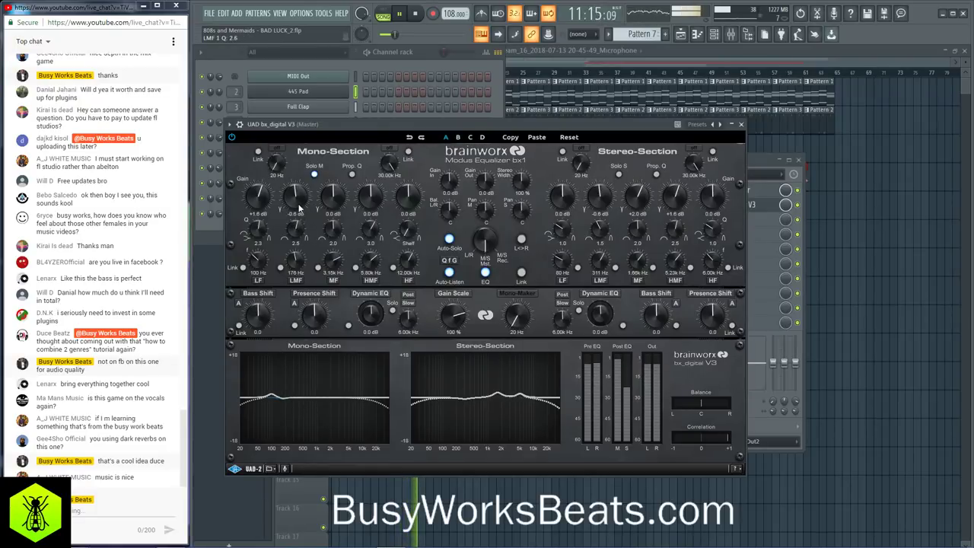
scroll(300, 207, up, 1)
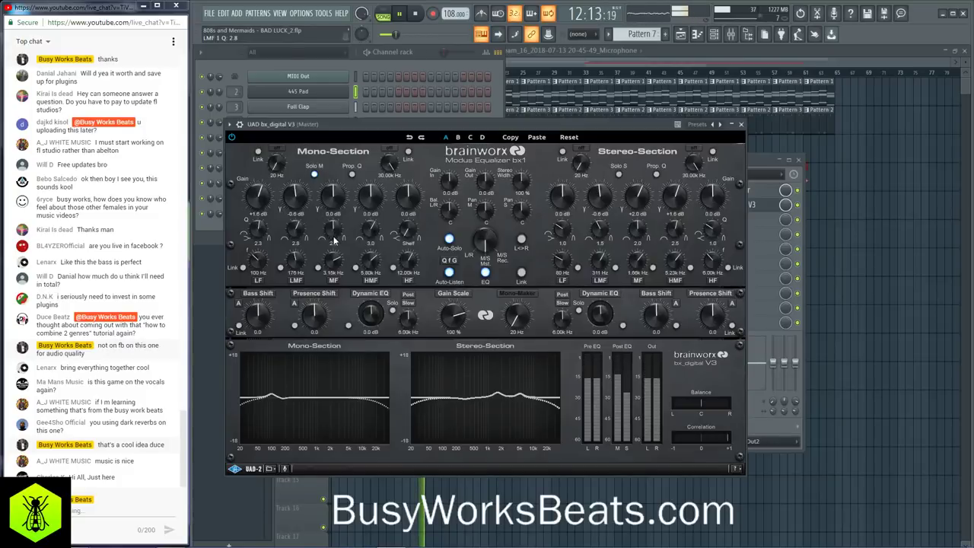
- Set the Mono-Section's MF band to +0.3 dB at 893 Hz and HMF band to +0.9 dB at 4.67 kHz, closing the equalizer when done
drag(335, 264, 337, 281)
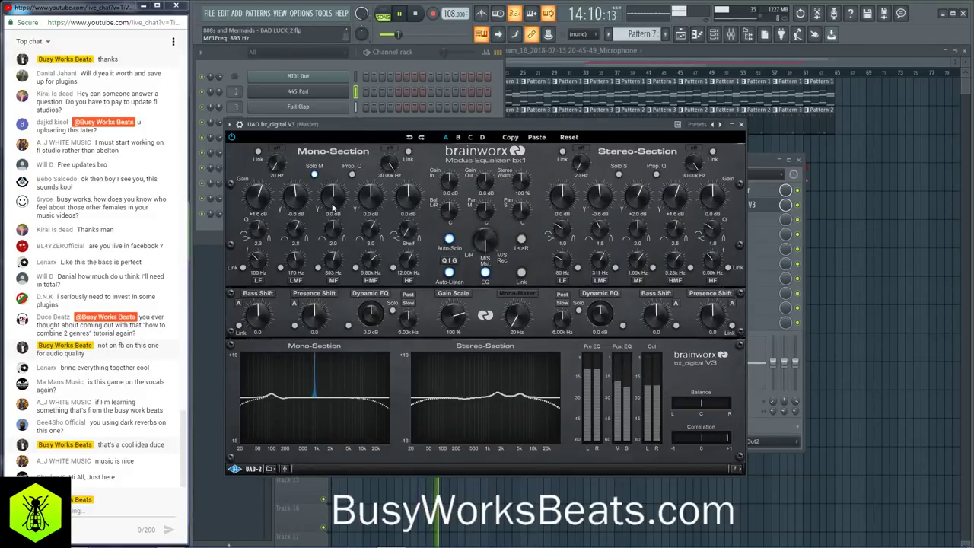
drag(333, 208, 331, 204)
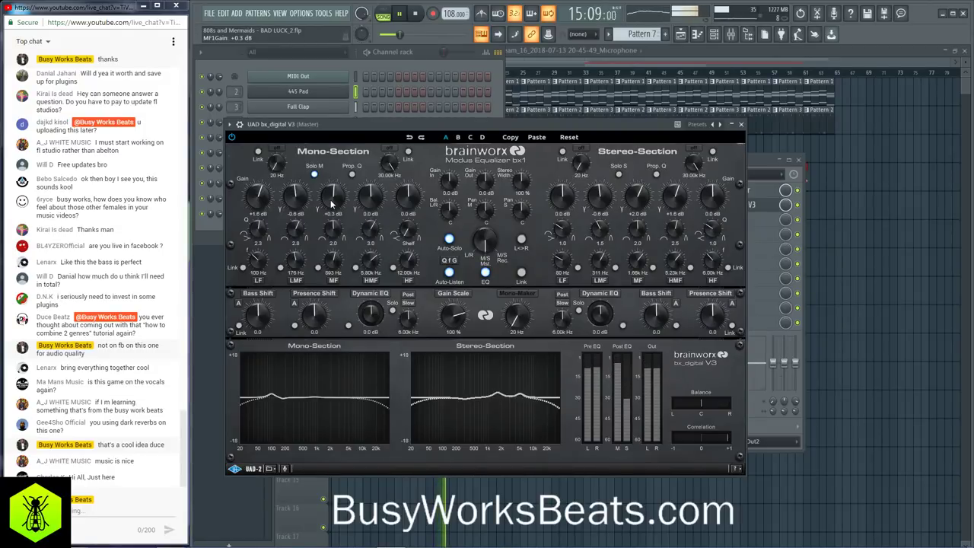
drag(378, 259, 375, 269)
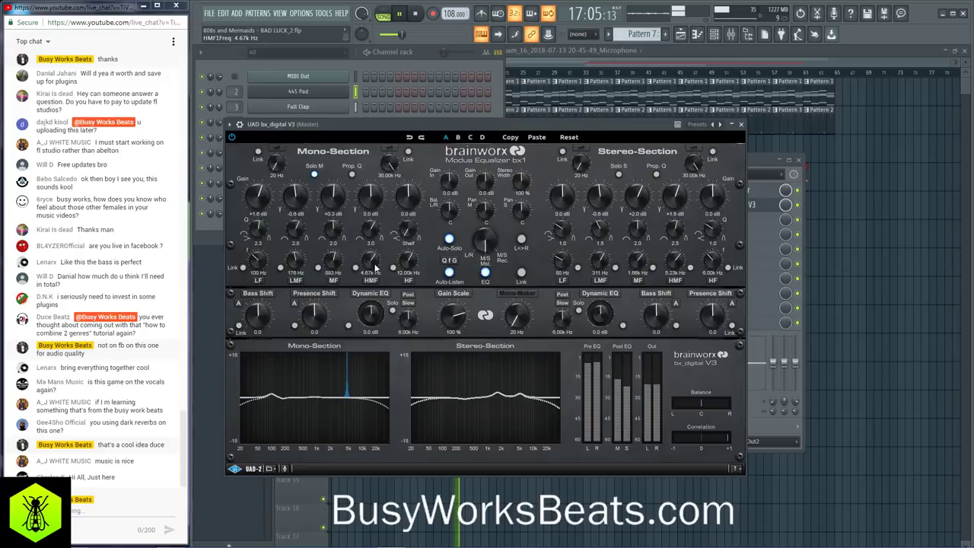
drag(372, 207, 373, 200)
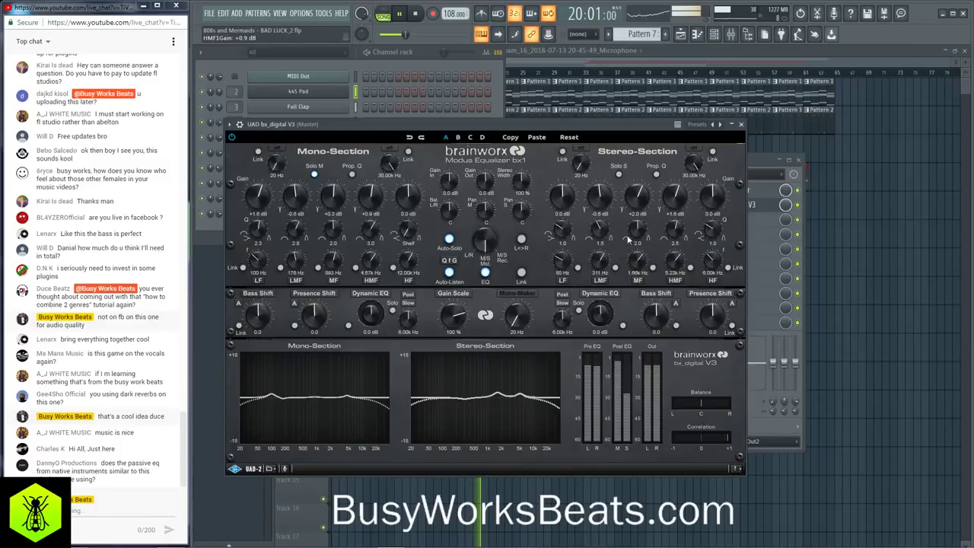
click(741, 125)
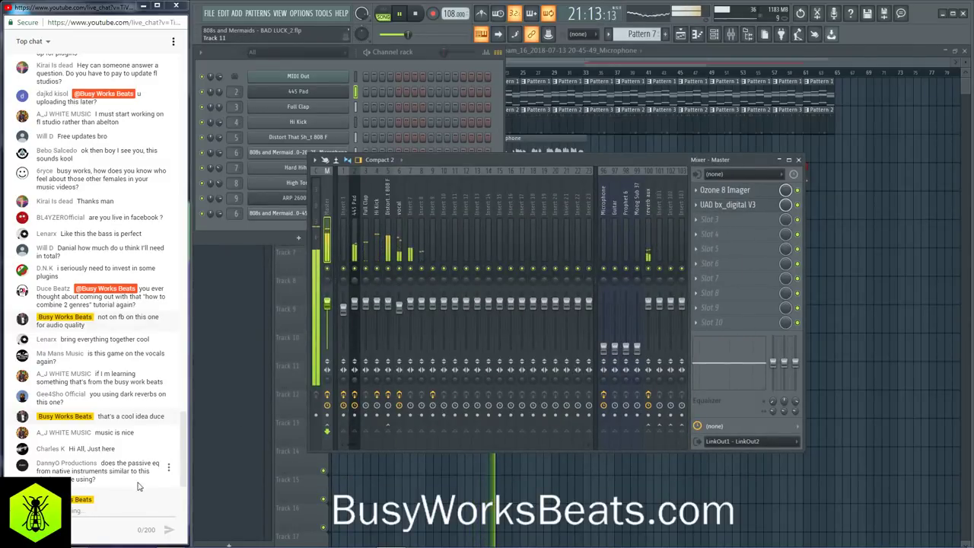
- Answer "yes" in the live chat to the passive EQ question, adding the asking viewer's name
click(97, 509)
text(yes)
key(Return)
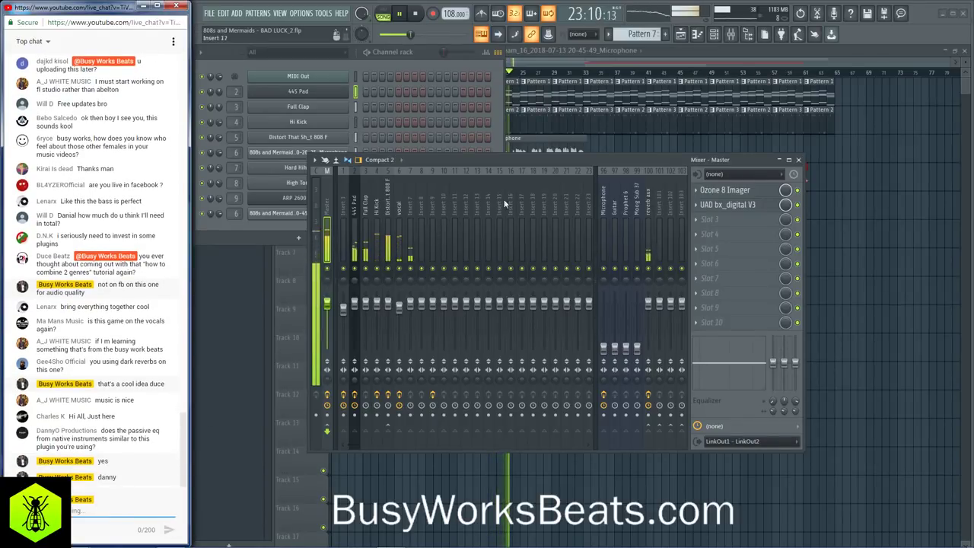
- Load the Waves S1 Imager Stereo into slot 3 of the Master track and set its width to 0.92
click(729, 221)
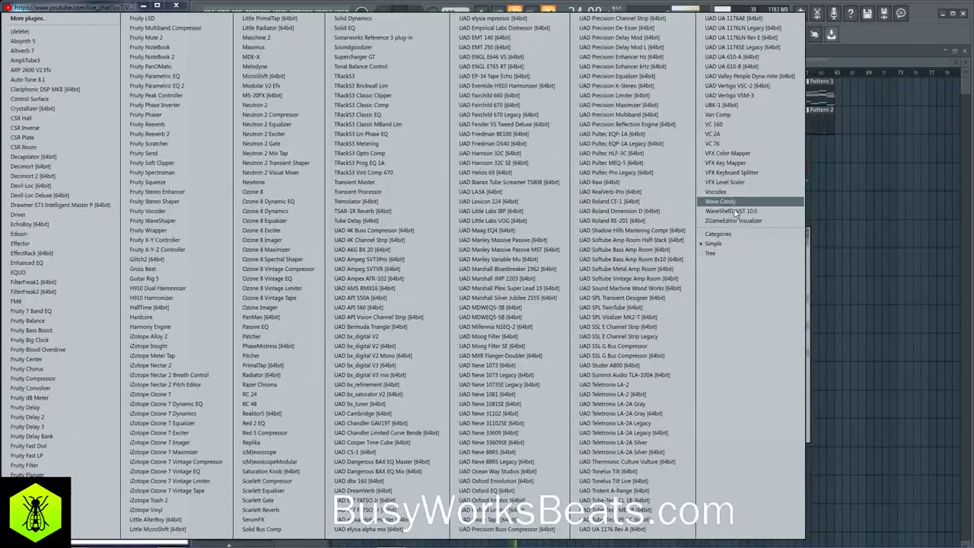
click(741, 210)
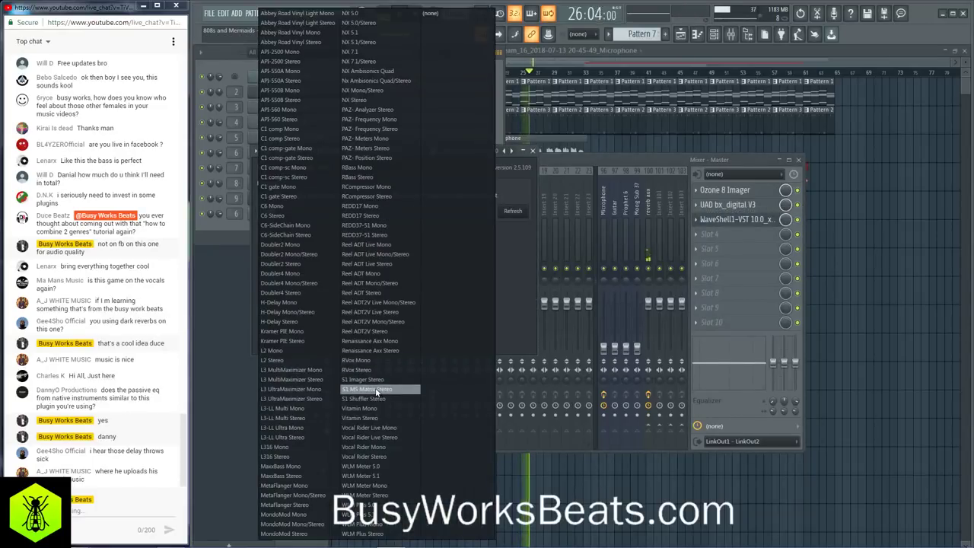
click(372, 379)
mouse_move(293, 223)
mouse_down()
mouse_move(293, 192)
mouse_move(295, 226)
mouse_up()
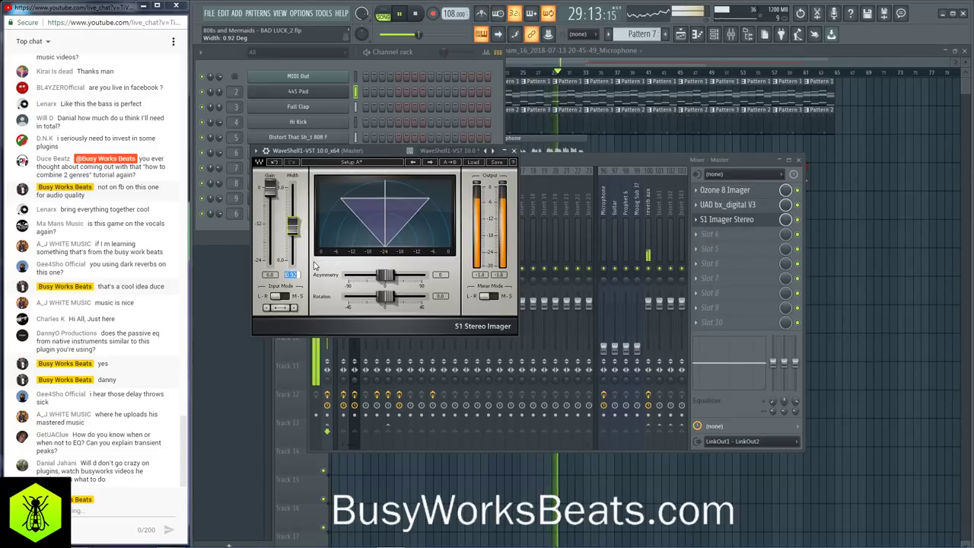
- Try an S1 Imager width of 0 on the Master track, checking the UAD bx_digital V3 during playback from the song's start
text(0)
key(Return)
click(729, 204)
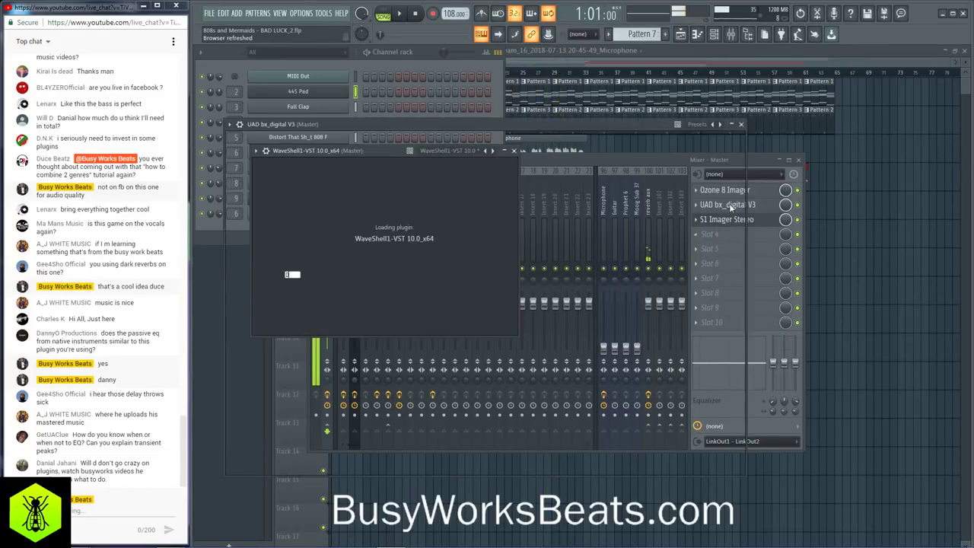
key(space)
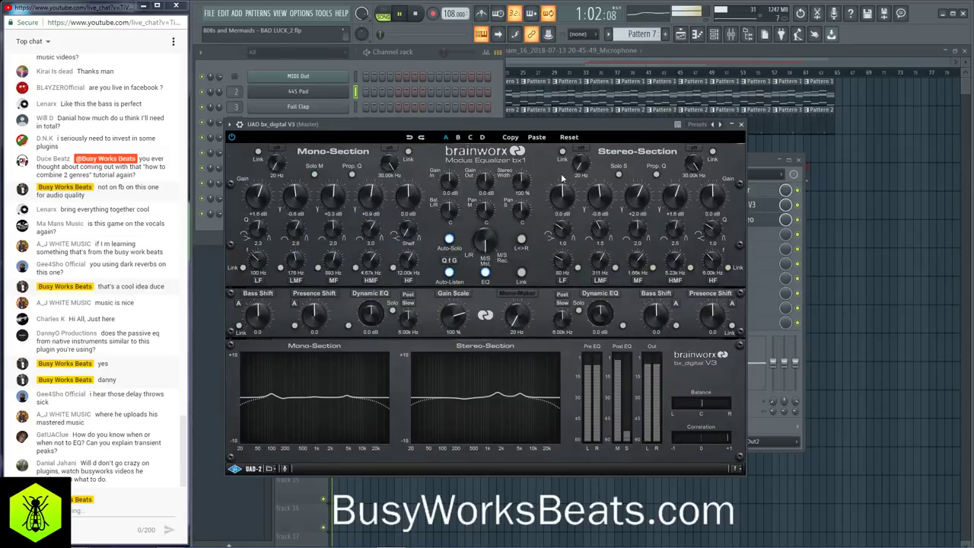
click(742, 124)
- Set the width of the Master track's S1 Imager Stereo to 1.25 and close the plugin
click(727, 220)
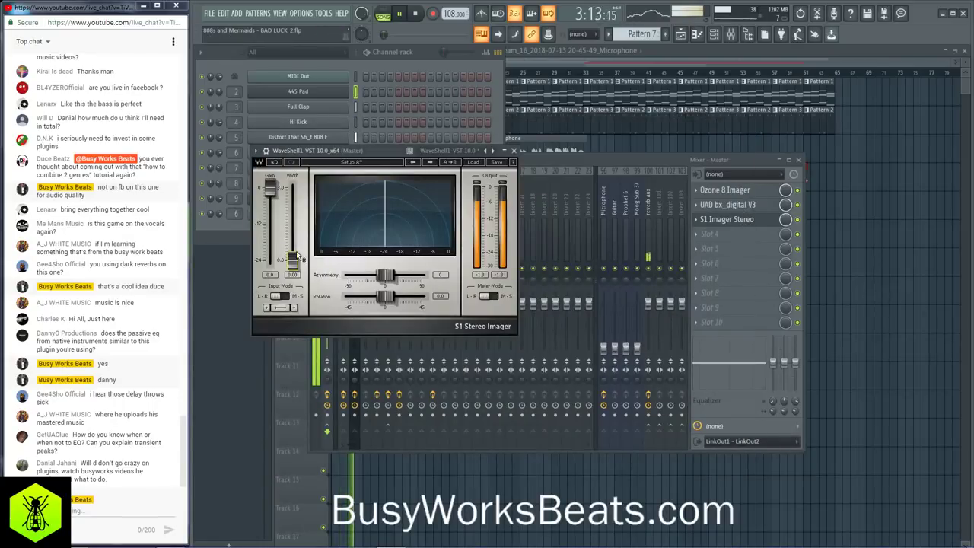
drag(296, 256, 293, 219)
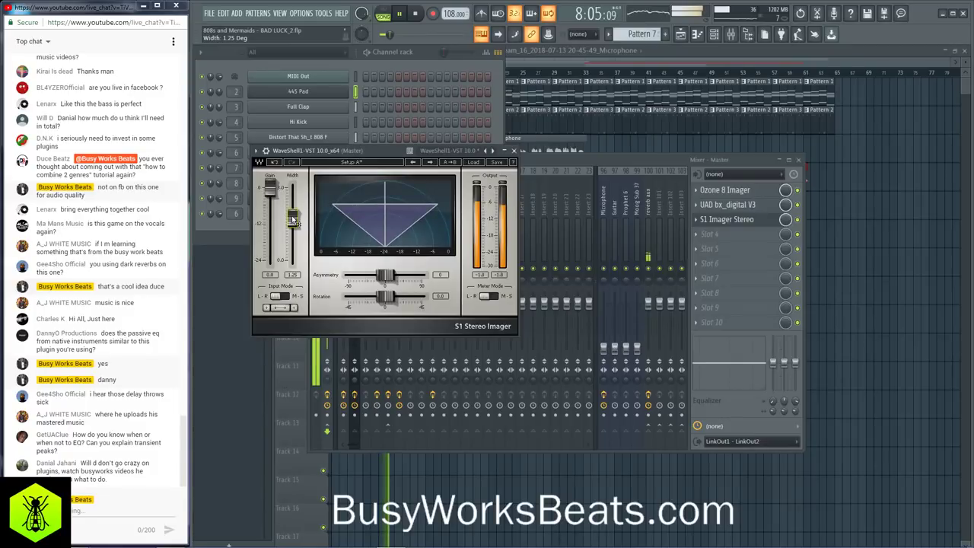
click(514, 150)
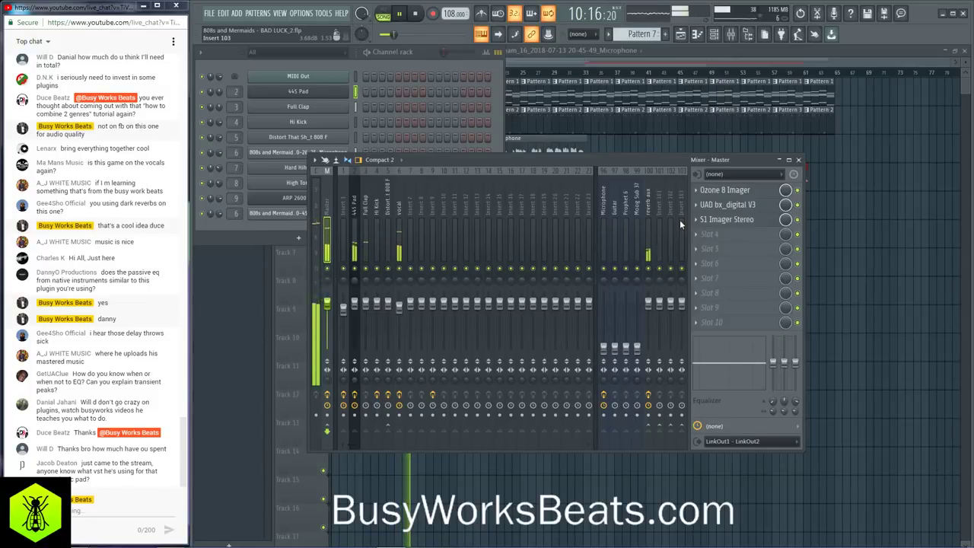
- Reply "lots of $ on gear and plugins" in the live chat to the question about spending
click(101, 512)
text(yes)
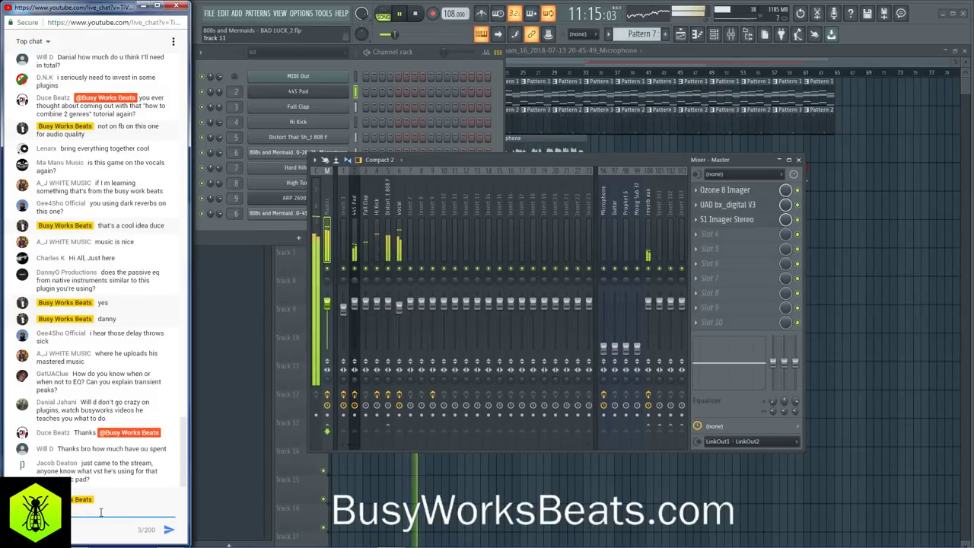
text( some gear)
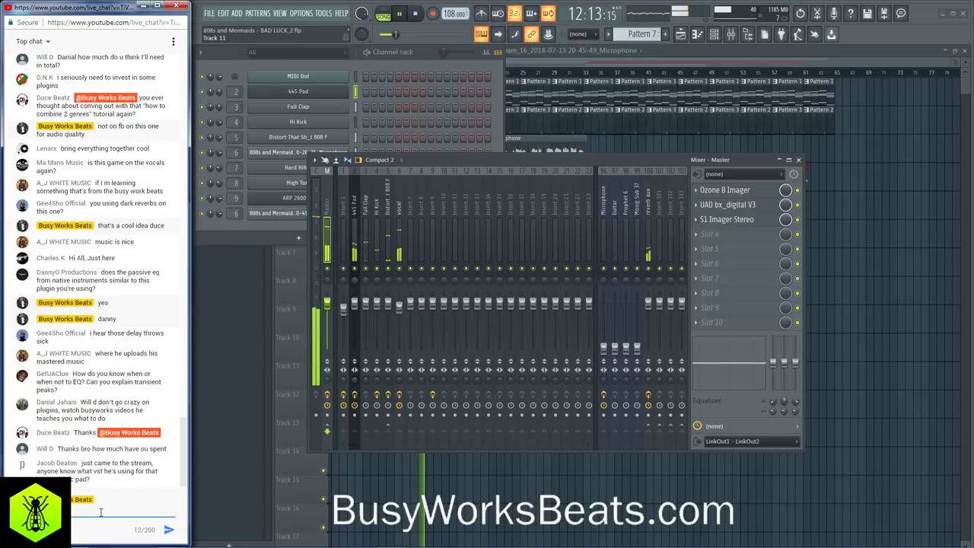
text( and plugi)
key(Return)
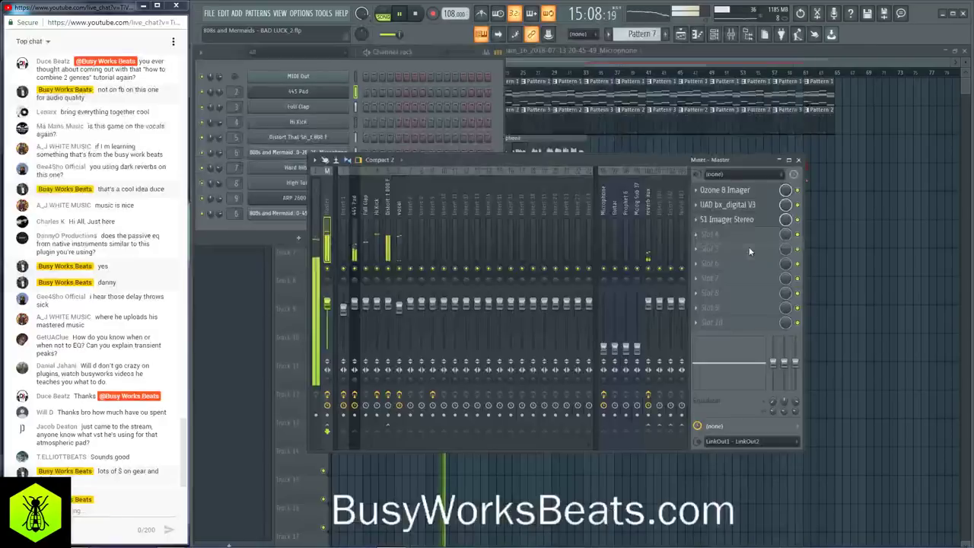
- Load the UAD Shadow Hills Mastering Compressor into slot 4 of the Master track, adjusting its first-channel discrete threshold and setting discrete gain to 7
click(750, 241)
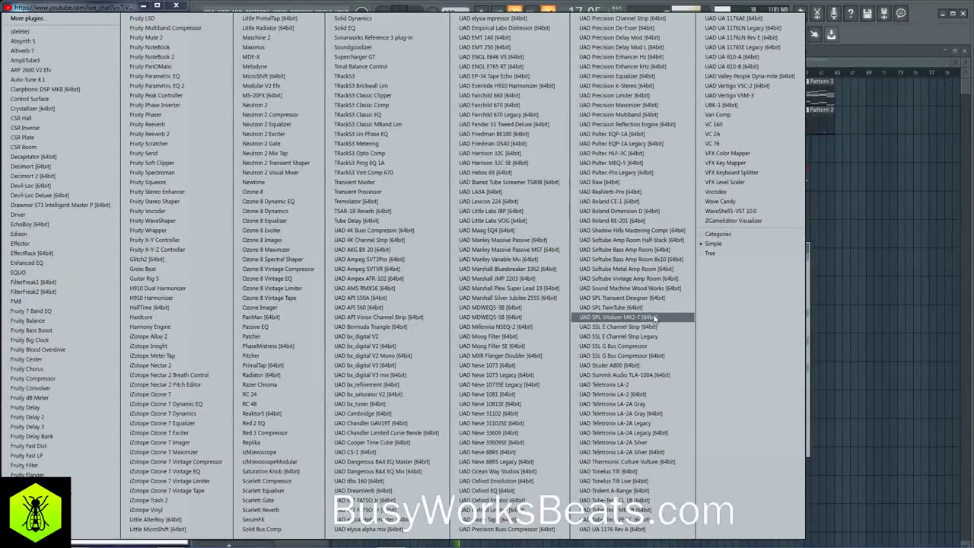
click(654, 230)
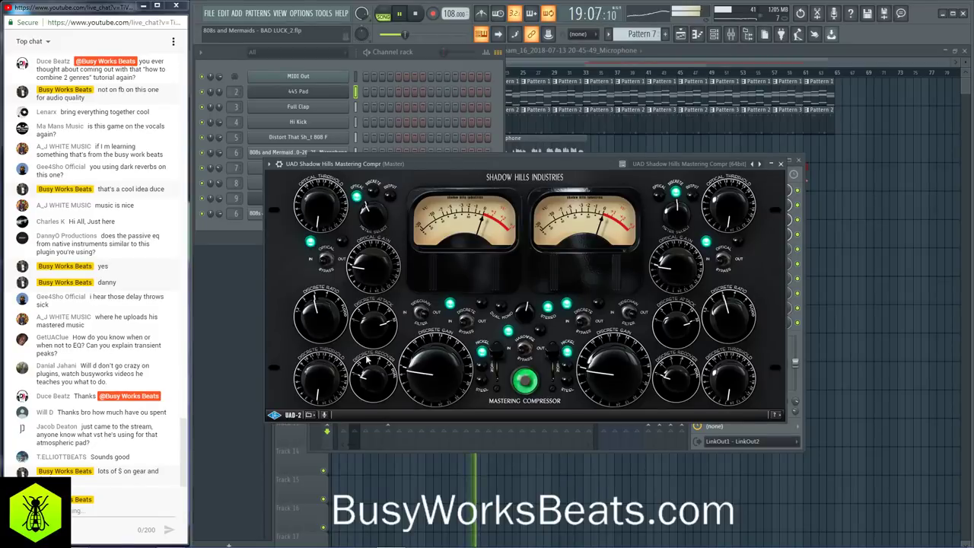
mouse_move(332, 383)
mouse_down()
mouse_move(331, 358)
mouse_move(329, 370)
mouse_up()
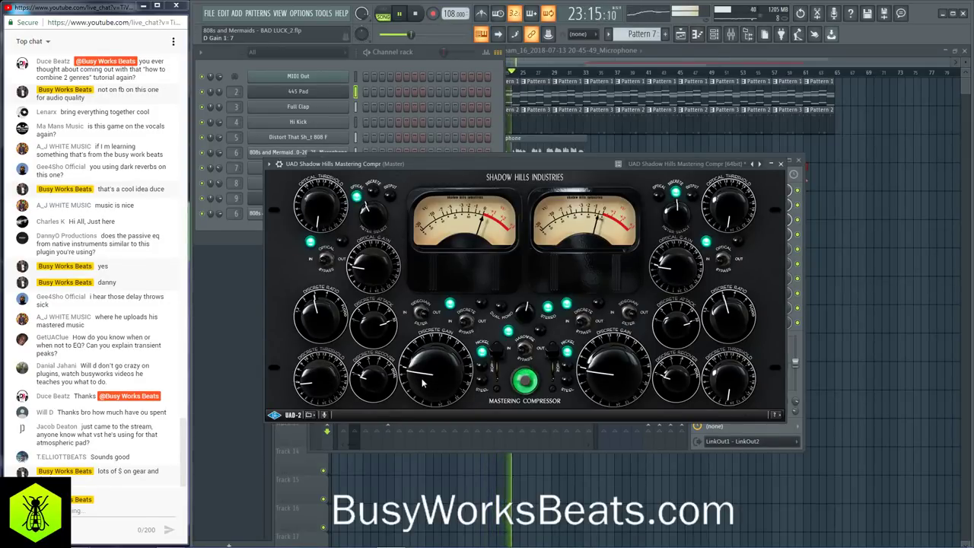
scroll(424, 383, up, 1)
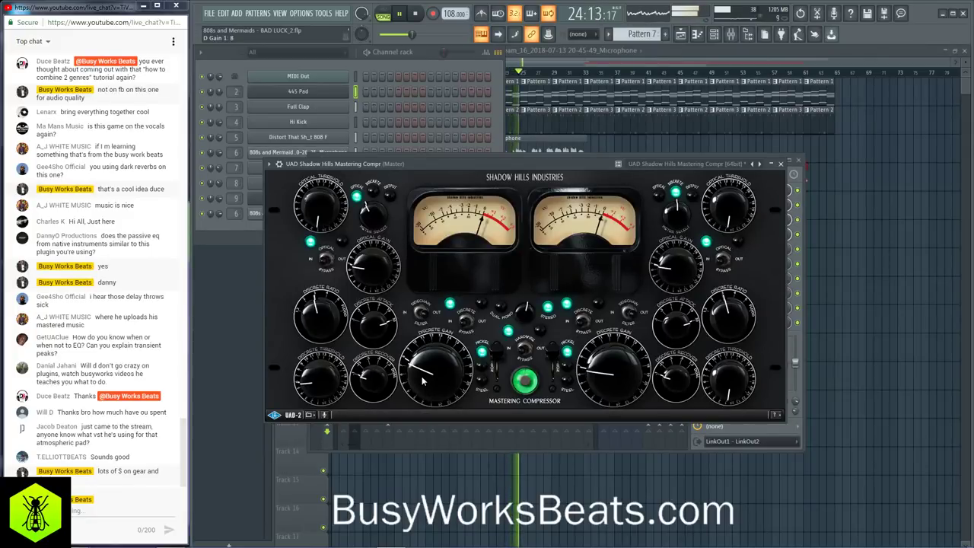
scroll(423, 383, down, 1)
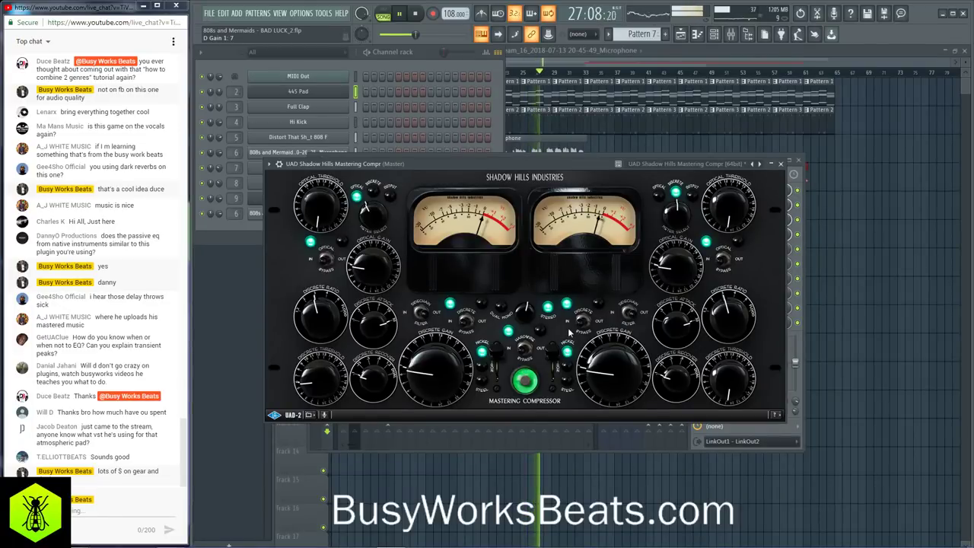
click(780, 164)
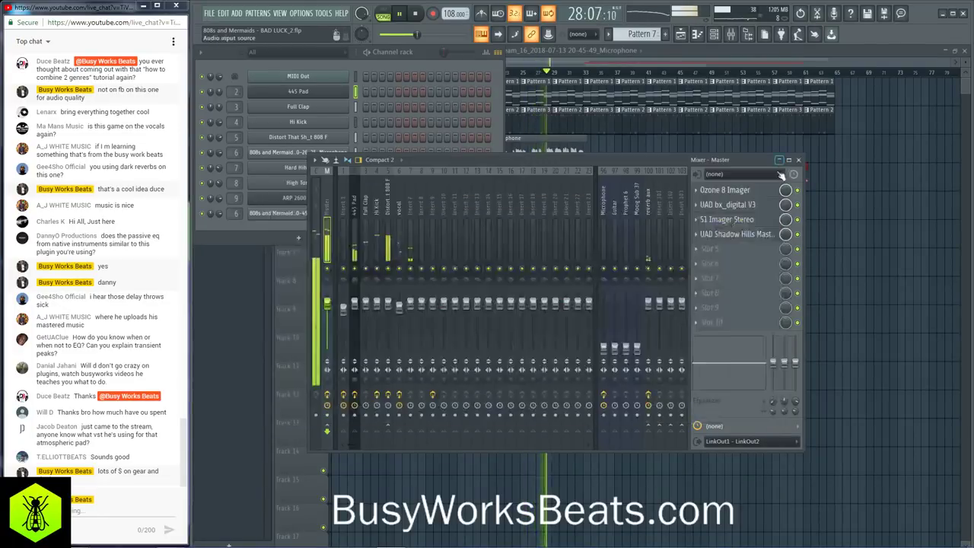
- Load the UAD Precision Limiter into slot 5 of the Master track with meter type K-12 and input at 1.35 dB
click(744, 255)
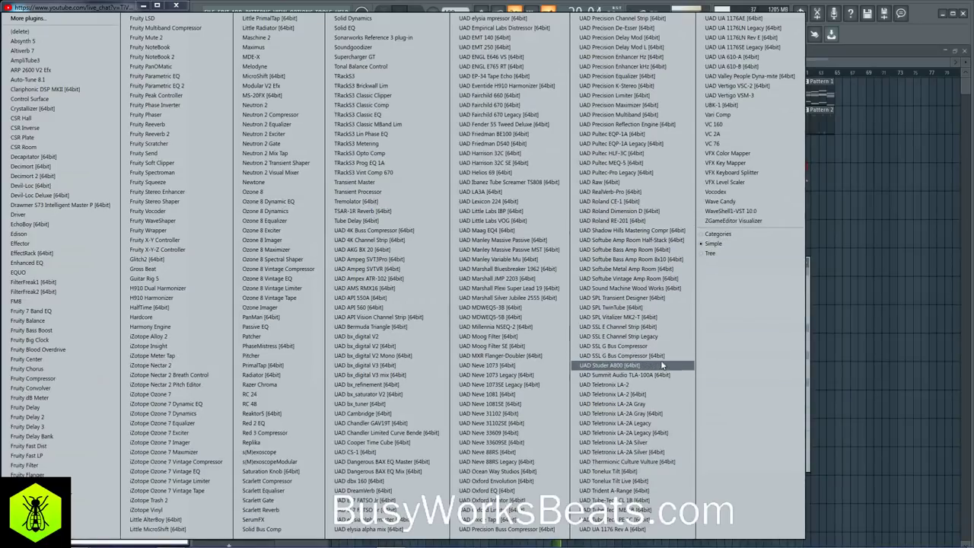
click(602, 366)
click(618, 95)
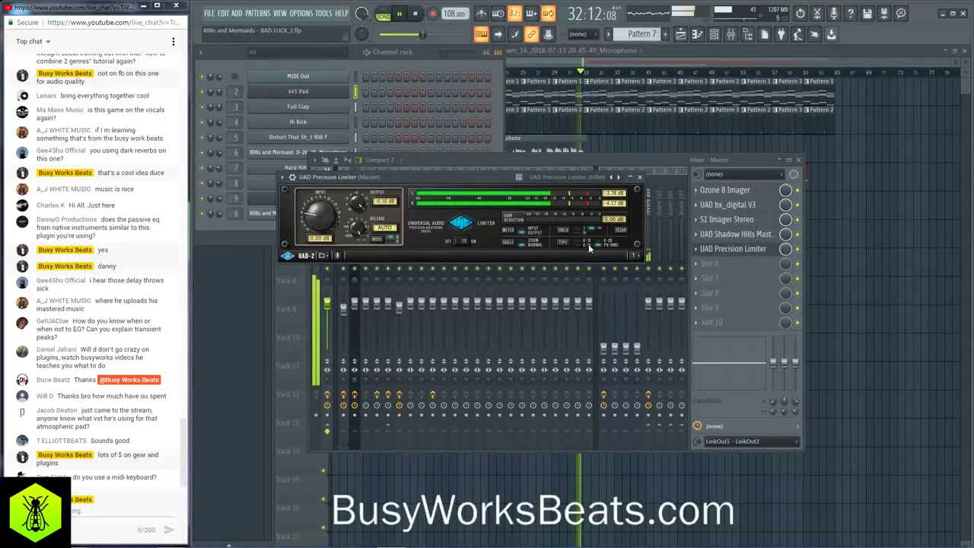
click(582, 244)
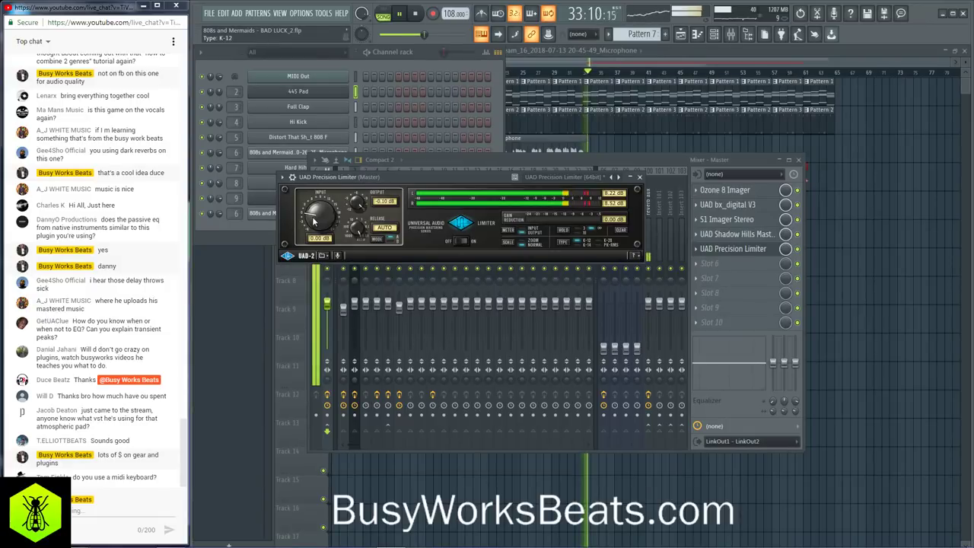
drag(313, 219, 312, 215)
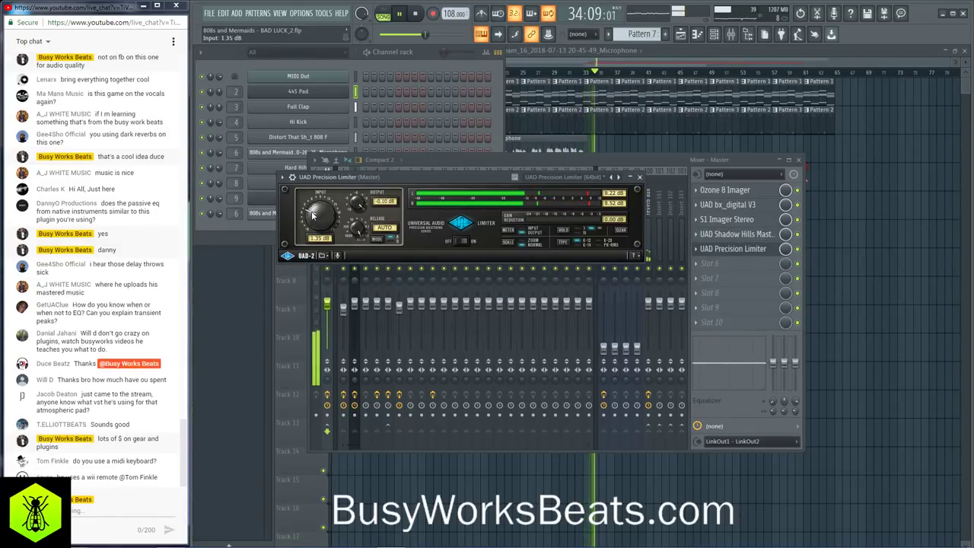
- Answer the live chat's MIDI keyboard question with "yes i use a 61 key midi"
click(83, 515)
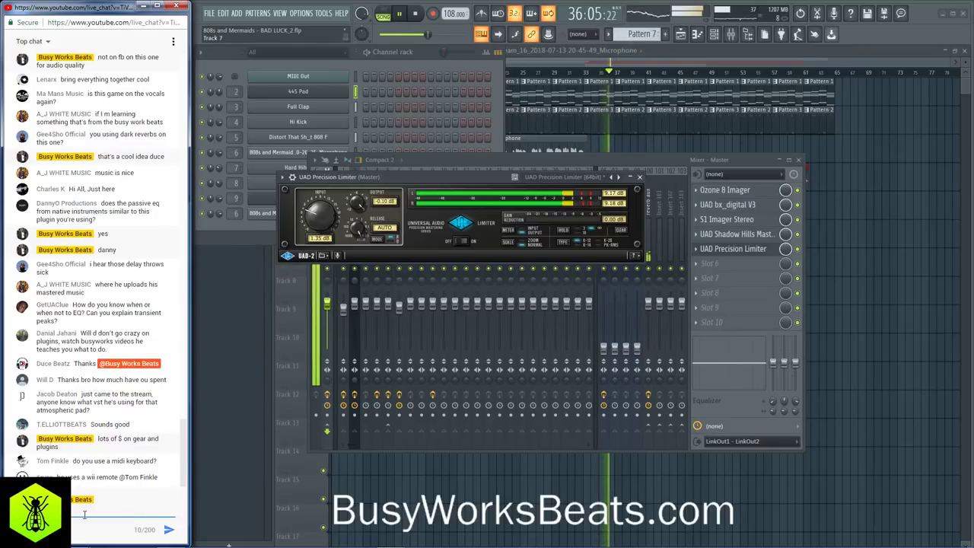
text(yes i use a 61 key midi)
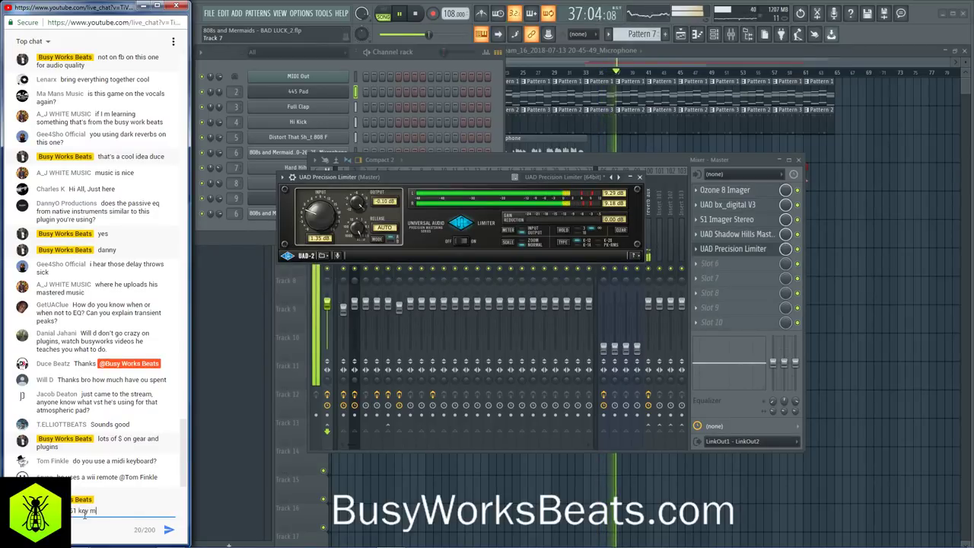
key(Return)
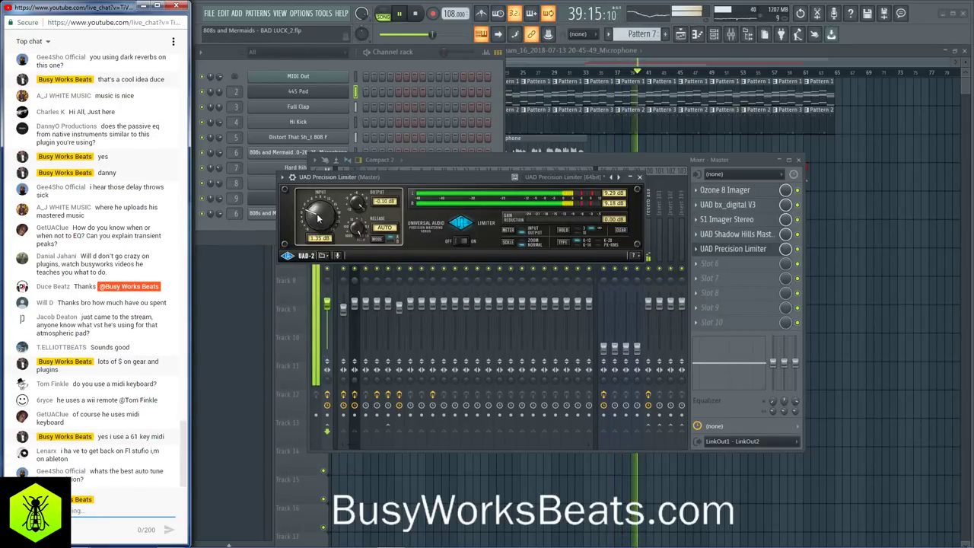
- Raise the Precision Limiter's input to 2.55 dB
scroll(318, 217, up, 3)
scroll(318, 214, up, 1)
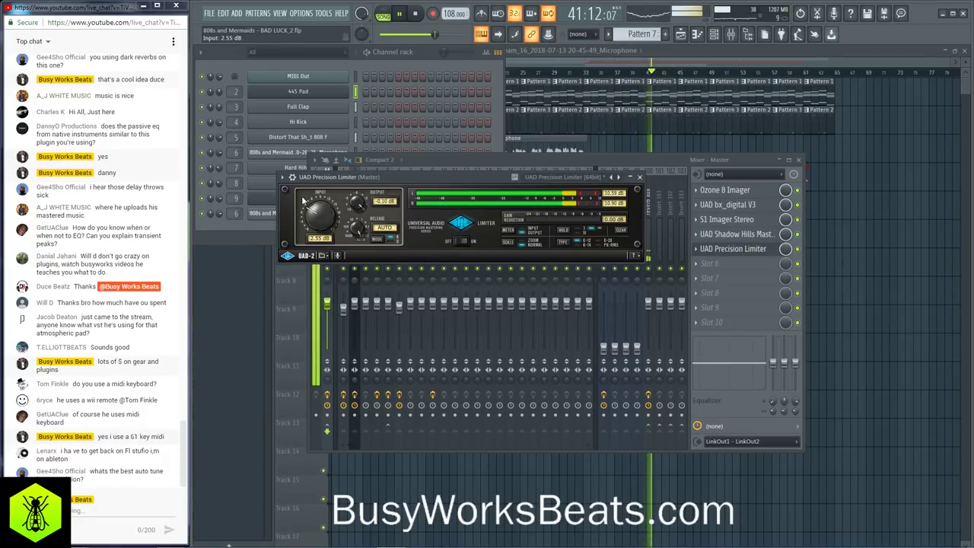
- Answer the live chat's question about the best auto tune with "antares auto tune"
click(86, 511)
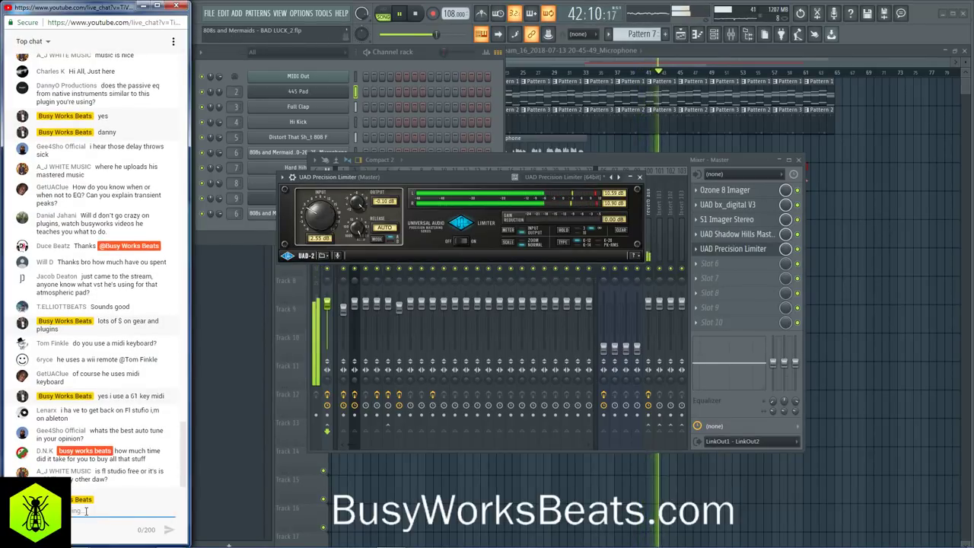
text(nope)
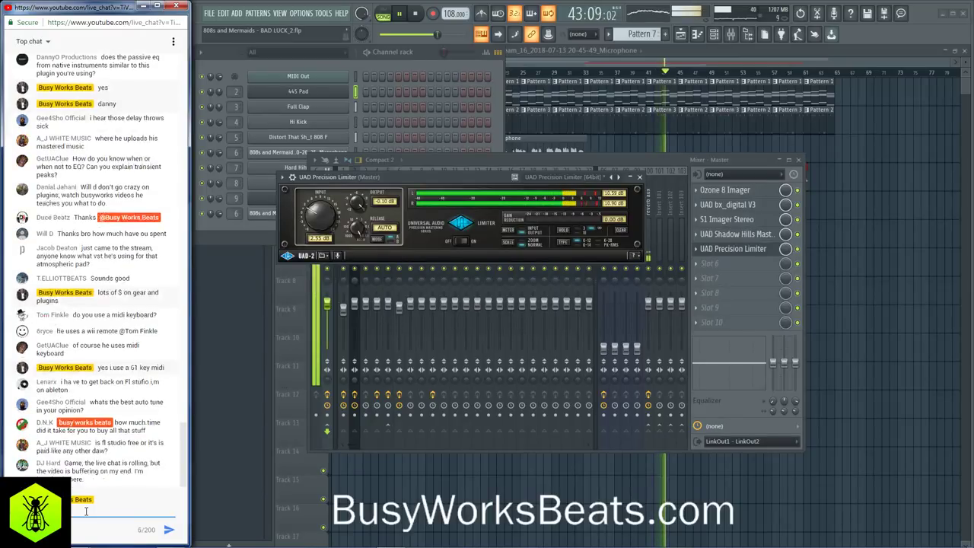
text( une)
key(Return)
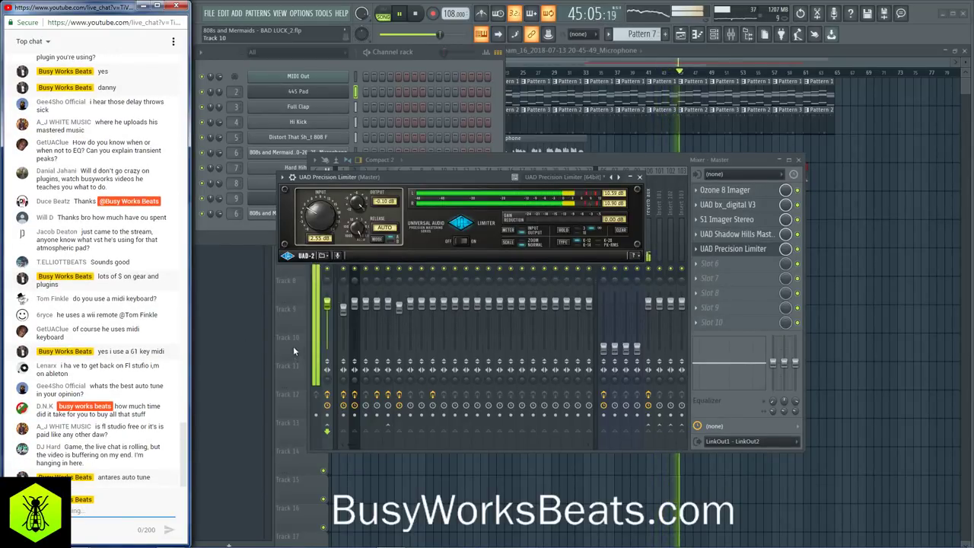
- Set the Precision Limiter's input to 3.45 dB
drag(322, 225, 323, 220)
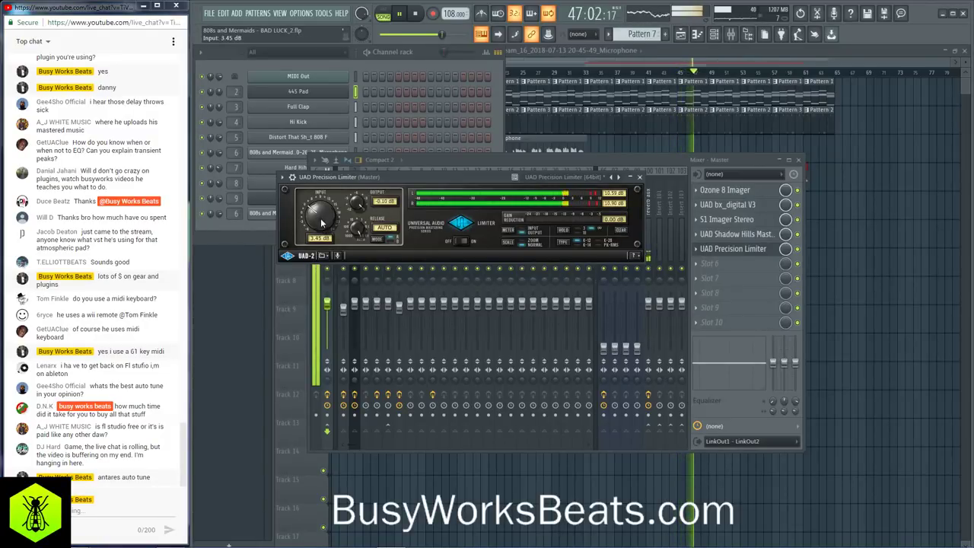
drag(322, 221, 322, 222)
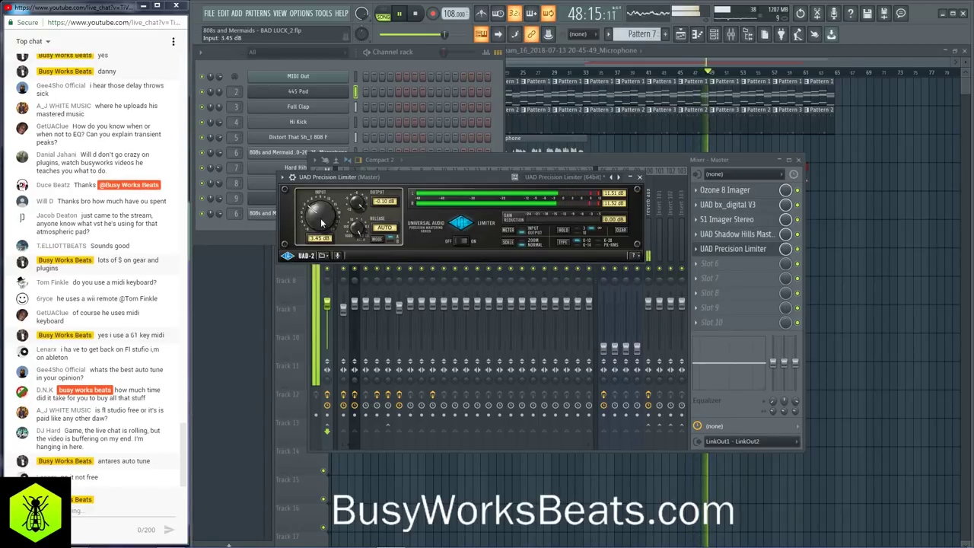
- Create an automation clip for the Master track's volume fader in the playlist
click(329, 307)
right_click(332, 308)
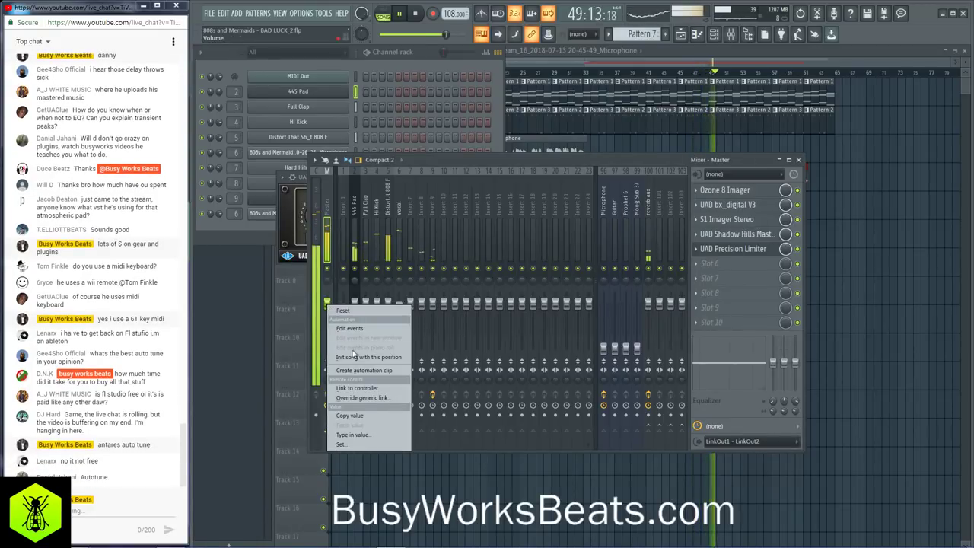
key(Escape)
right_click(331, 309)
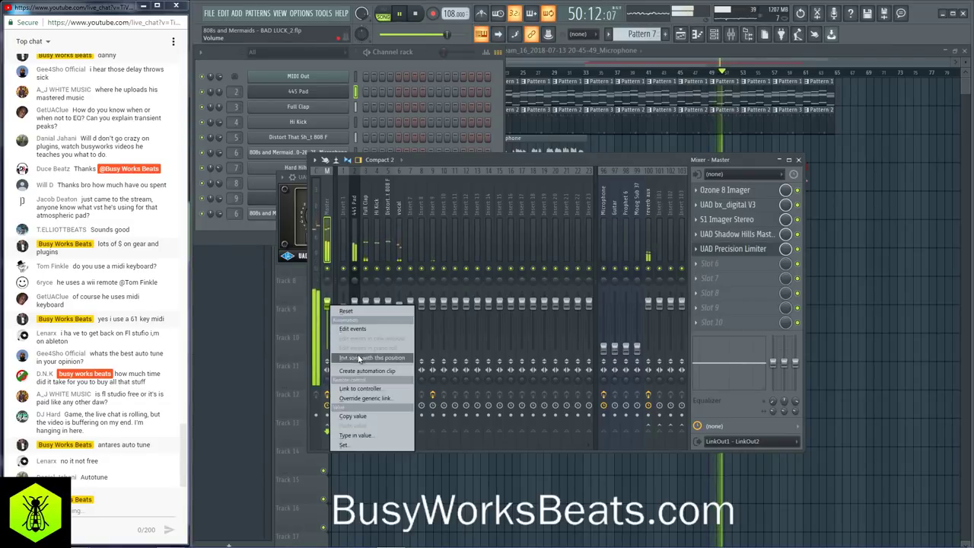
click(373, 355)
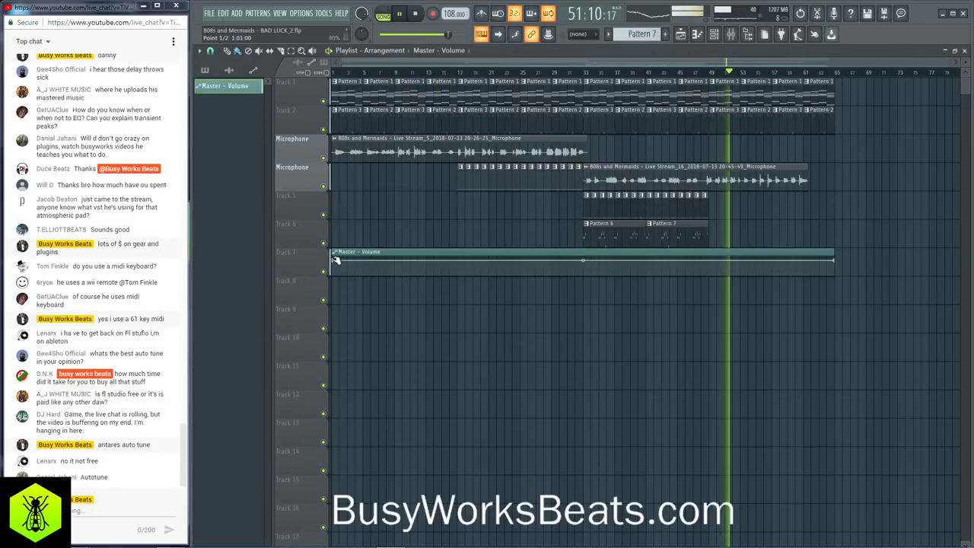
click(333, 252)
key(Escape)
- Add a control point at bar 61 in the Master - Volume clip and lower its end point at bar 65 for a fade-out
scroll(818, 64, up, 5)
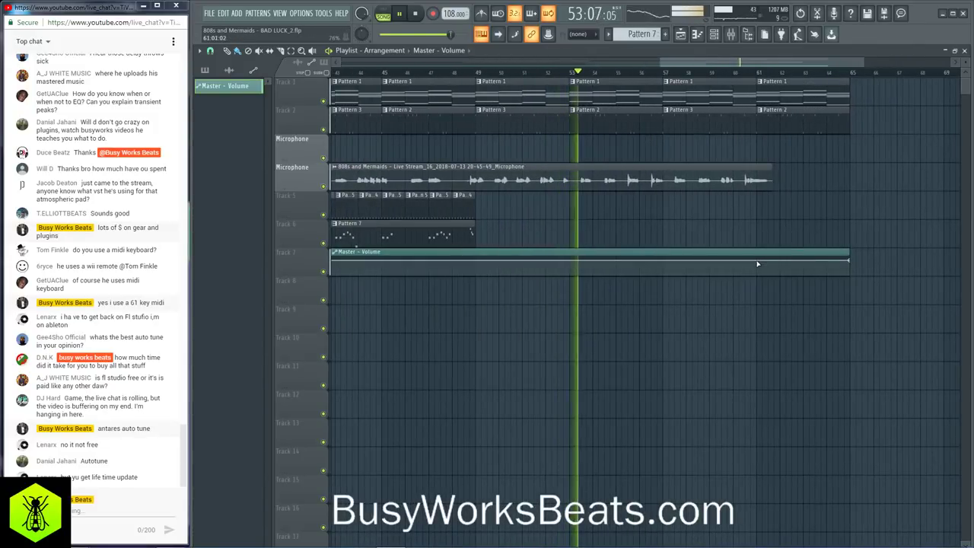
click(210, 50)
click(237, 188)
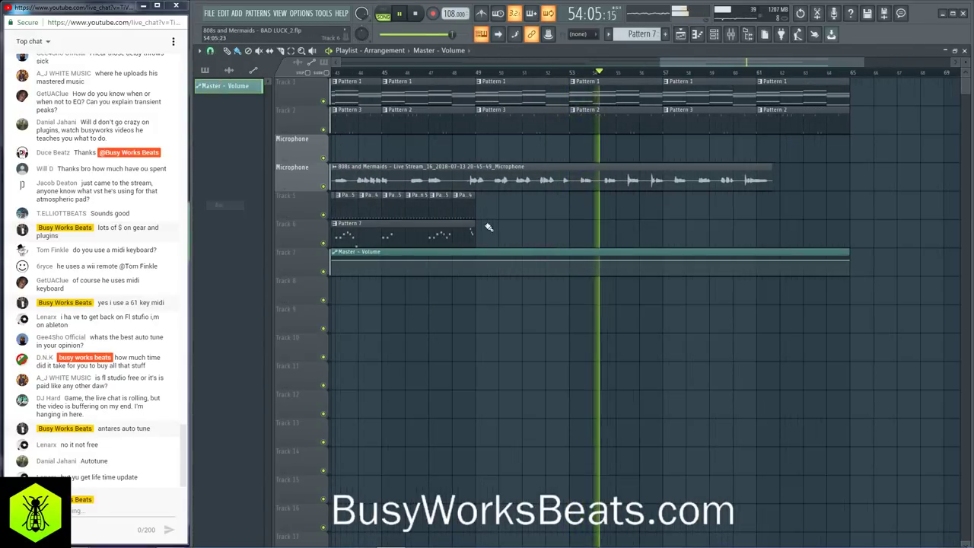
right_click(759, 263)
right_click(758, 264)
click(849, 261)
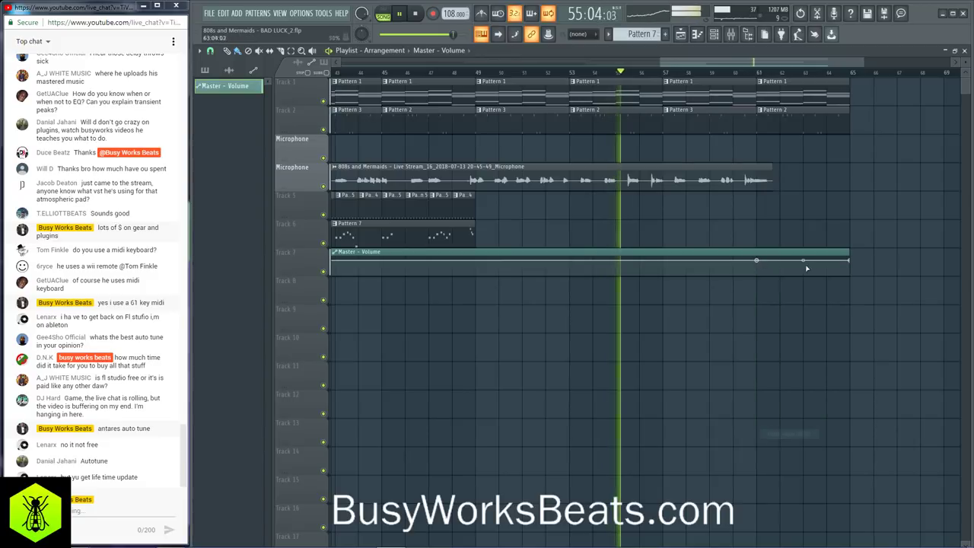
drag(849, 262, 854, 273)
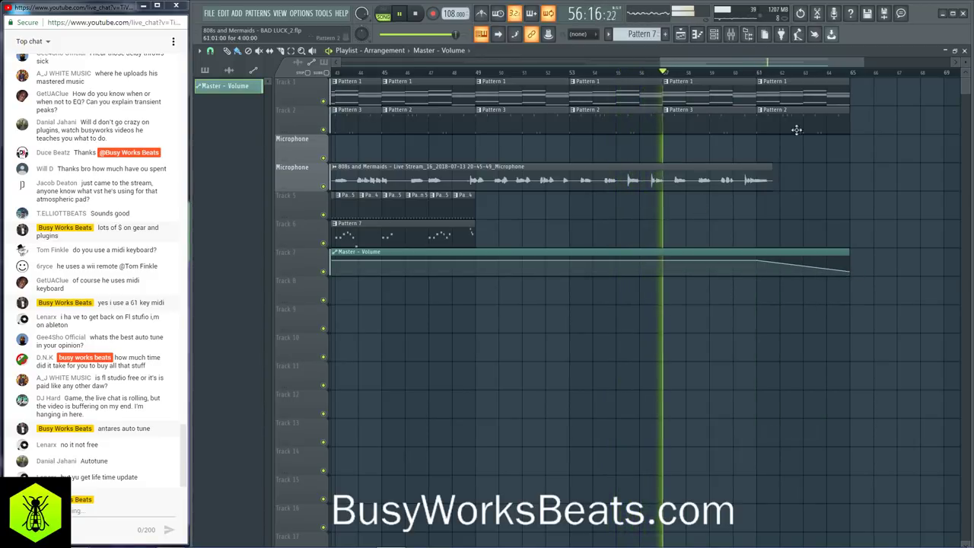
scroll(784, 76, down, 4)
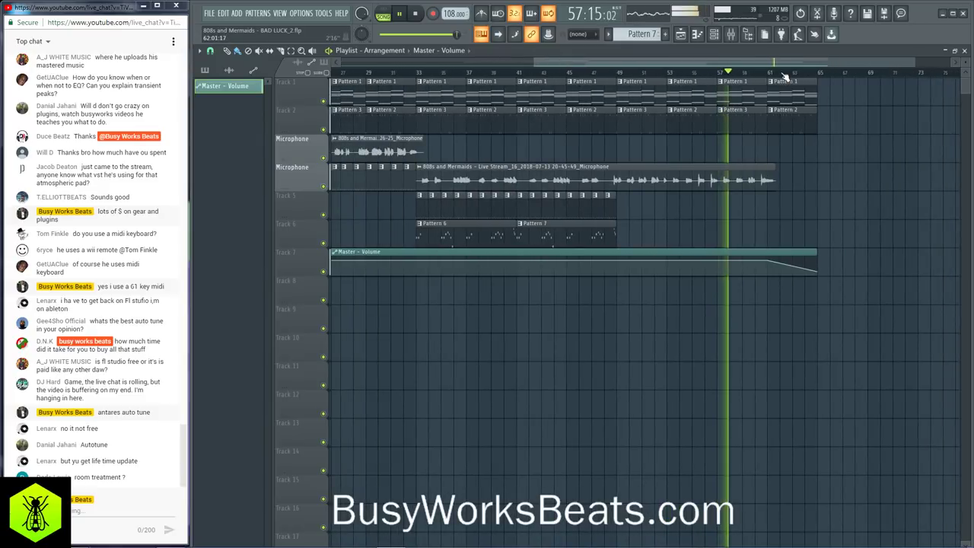
- Reset the output clip indicator in the vocal track's Doubler2 Stereo plugin and close the plugin
key(F9)
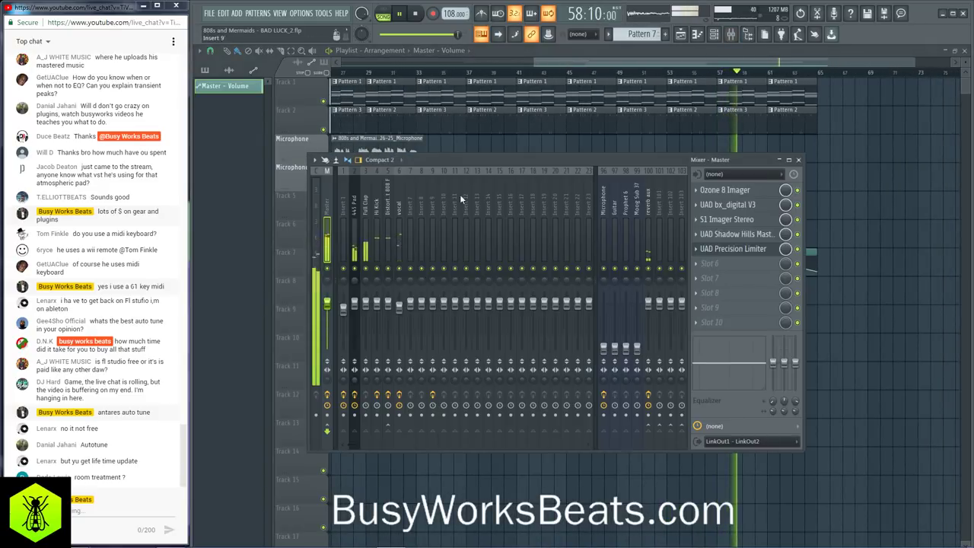
click(402, 204)
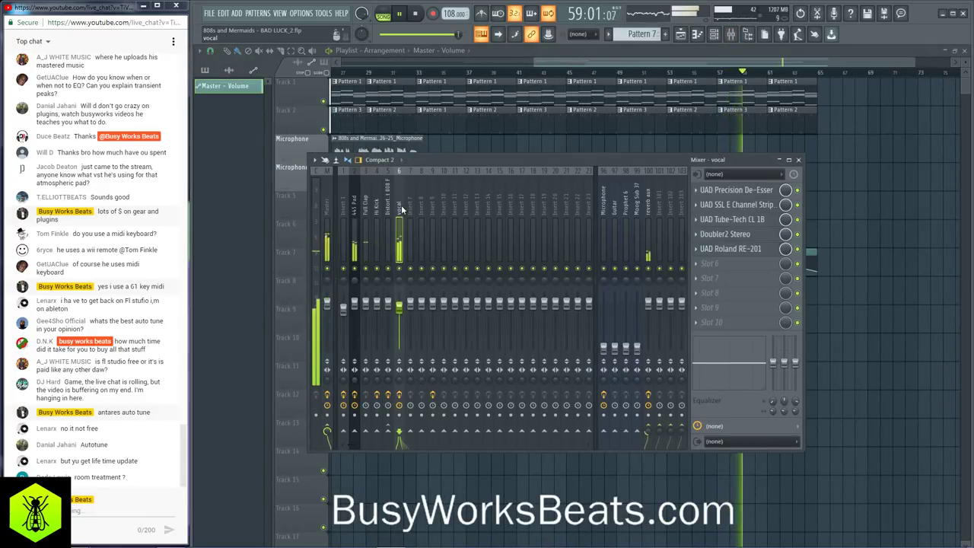
click(727, 233)
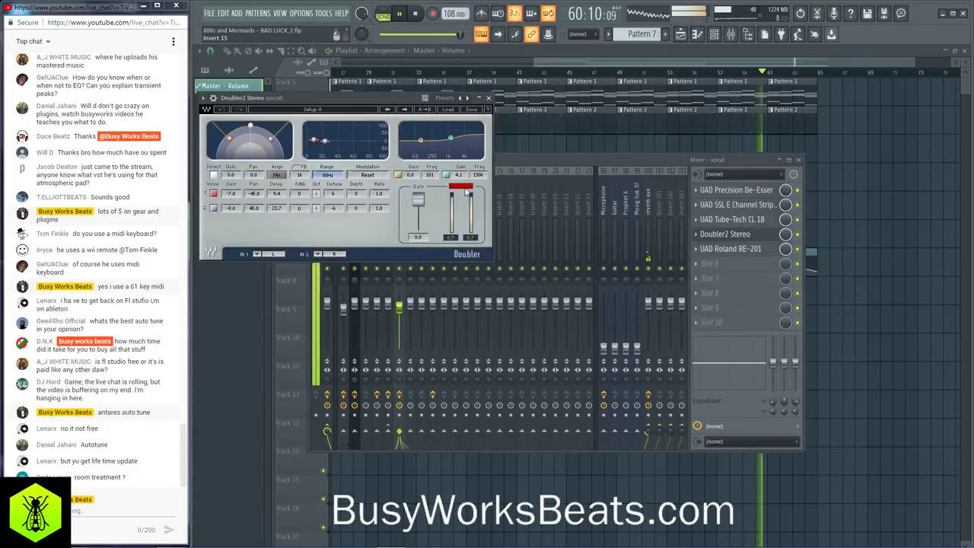
click(460, 186)
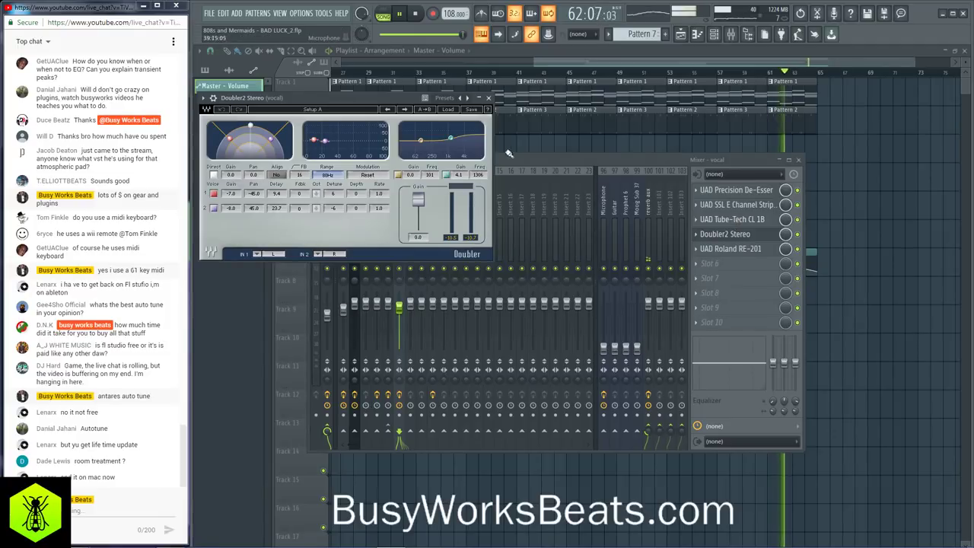
click(727, 234)
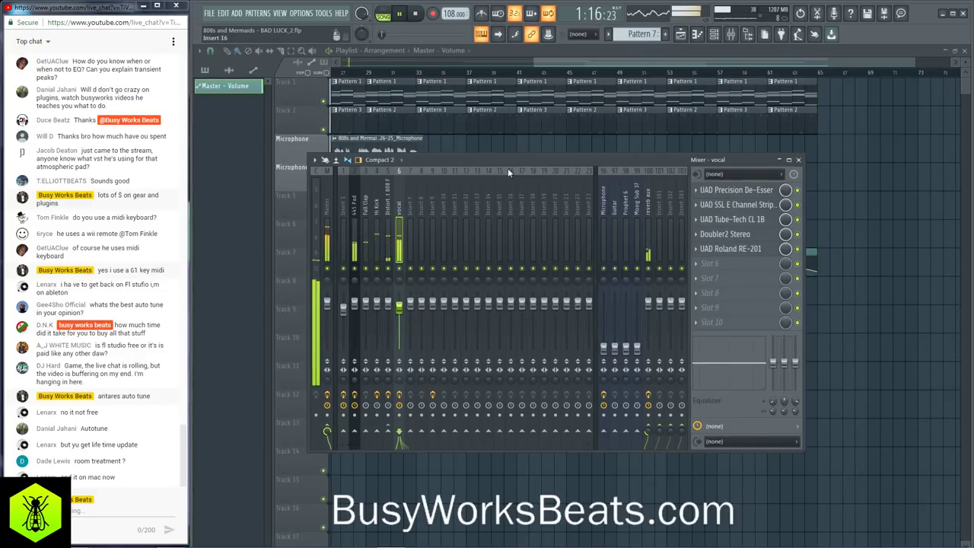
- Look through the Insert 1, 445 Pad and vocal mixer tracks and examine the vocal's SSL E Channel Strip settings
click(343, 202)
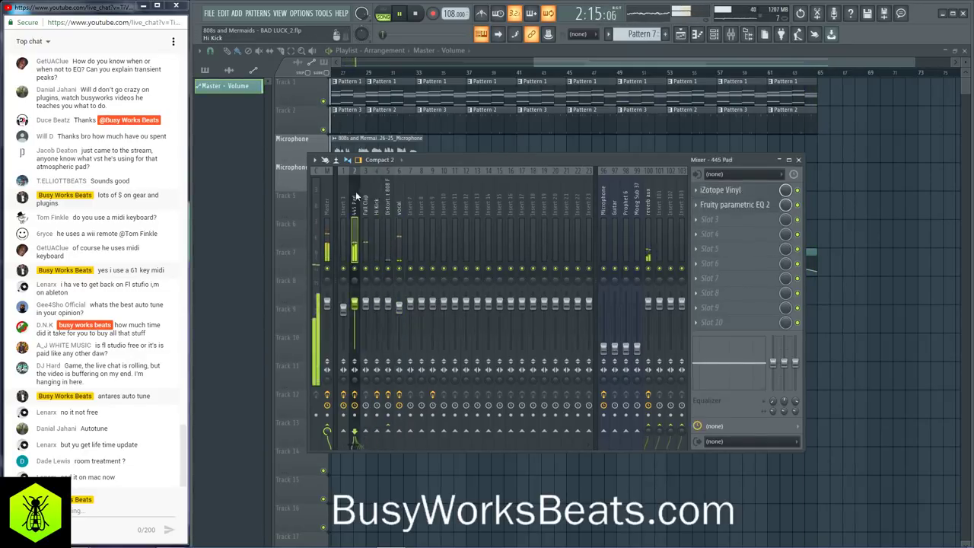
click(350, 194)
click(342, 194)
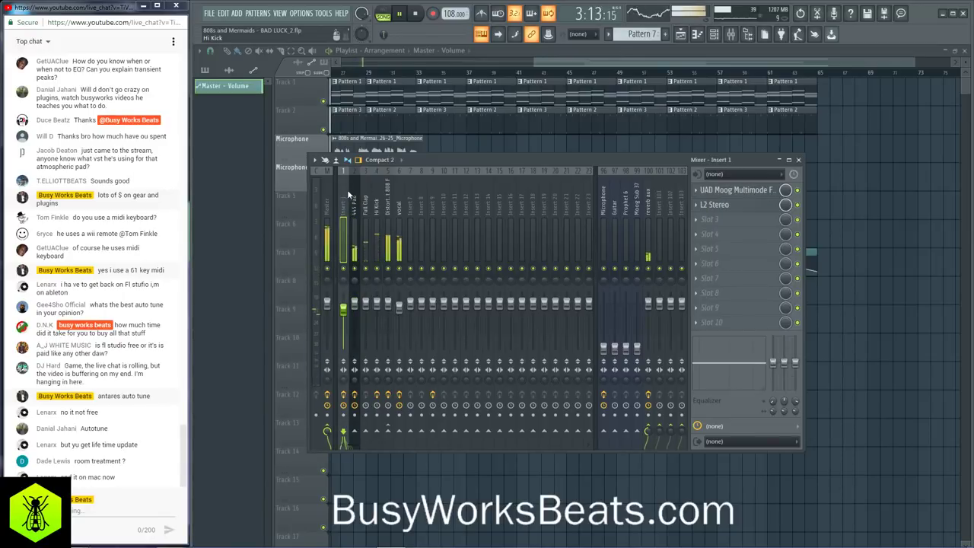
click(351, 196)
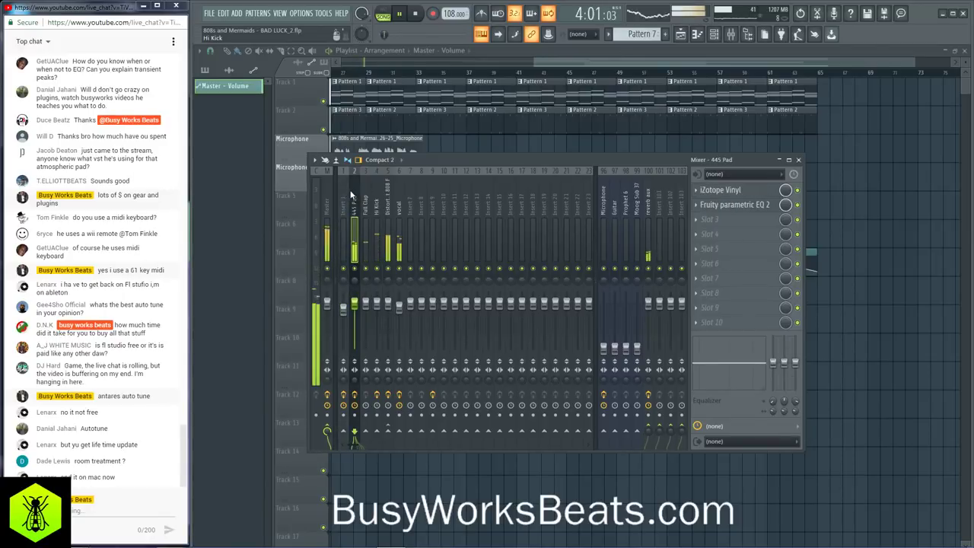
click(399, 194)
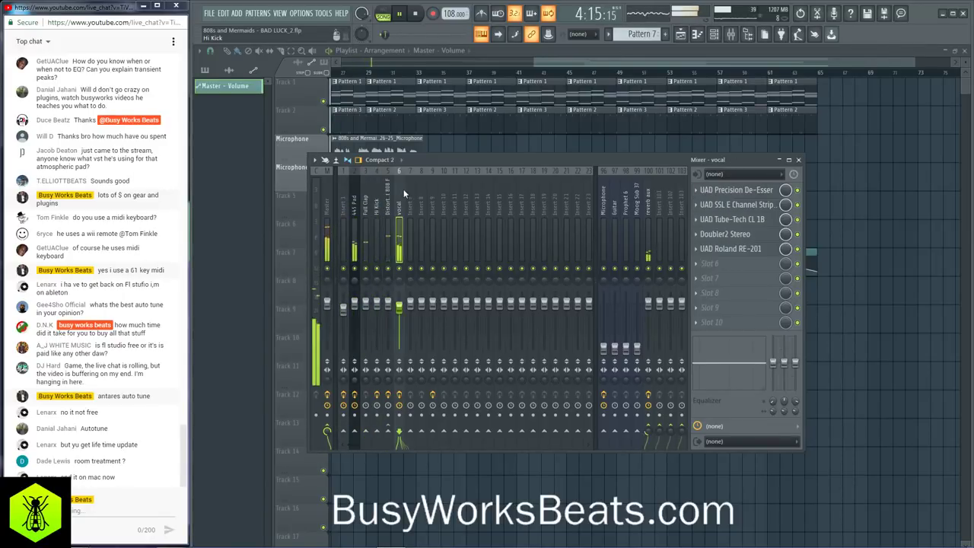
click(746, 205)
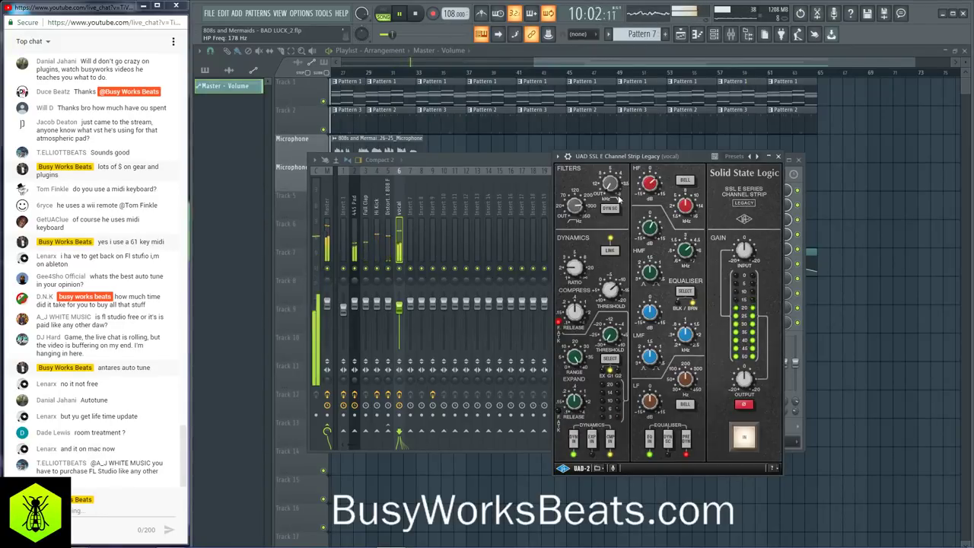
click(778, 156)
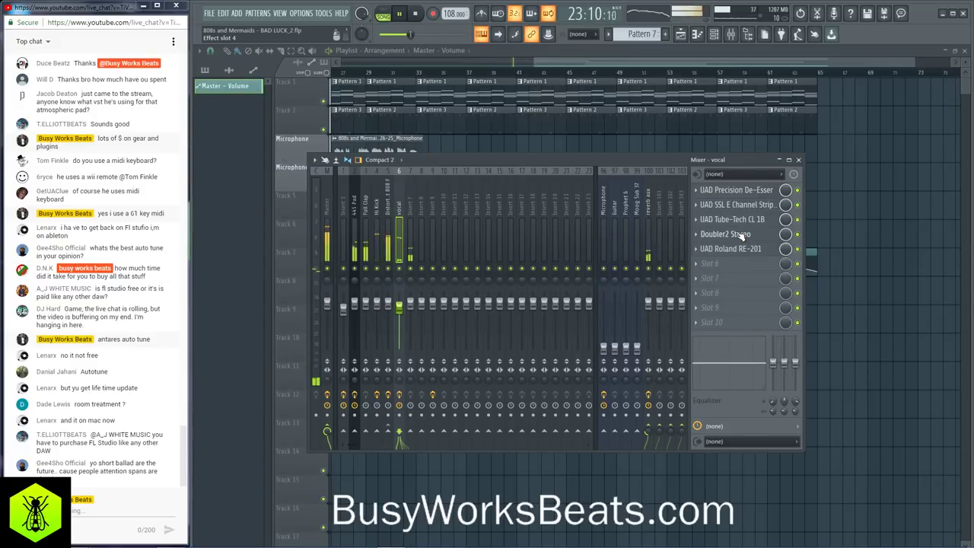
- Post "waves s1 is a nasty plugin for mastering" in the YouTube live chat
click(97, 509)
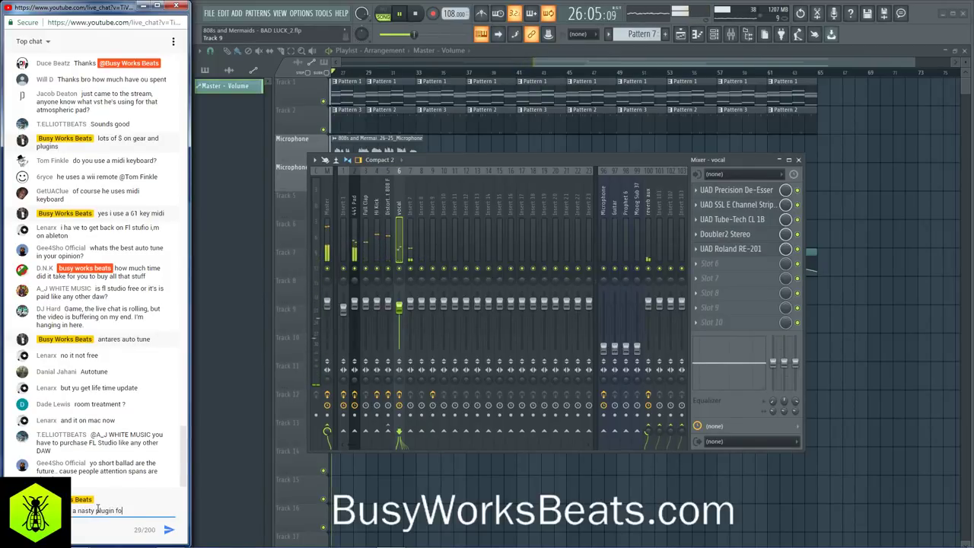
text(waves s1 is a nasty plugin for mastering)
key(Return)
- Post "it add width to everything and makes the mono seem separated from stereo" in the live chat
text(it')
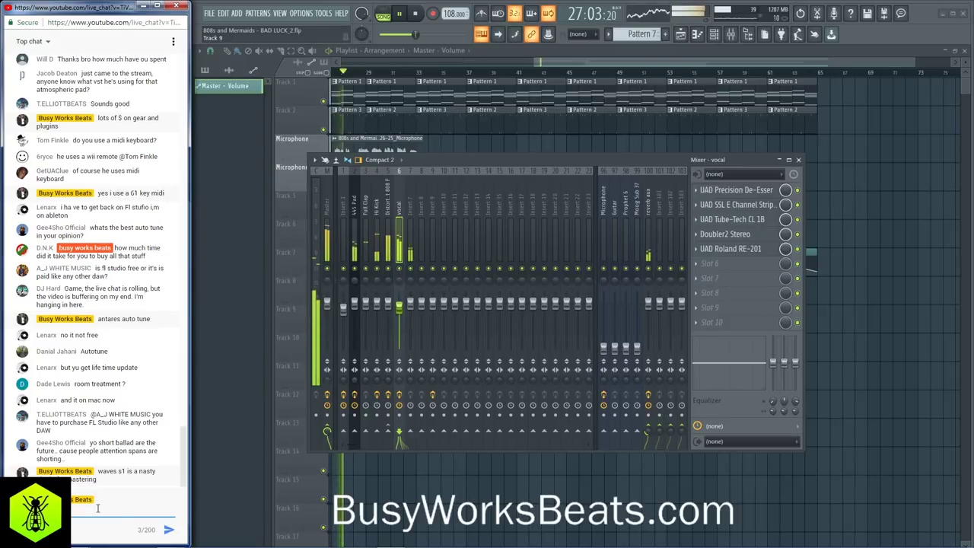
text(s similar to)
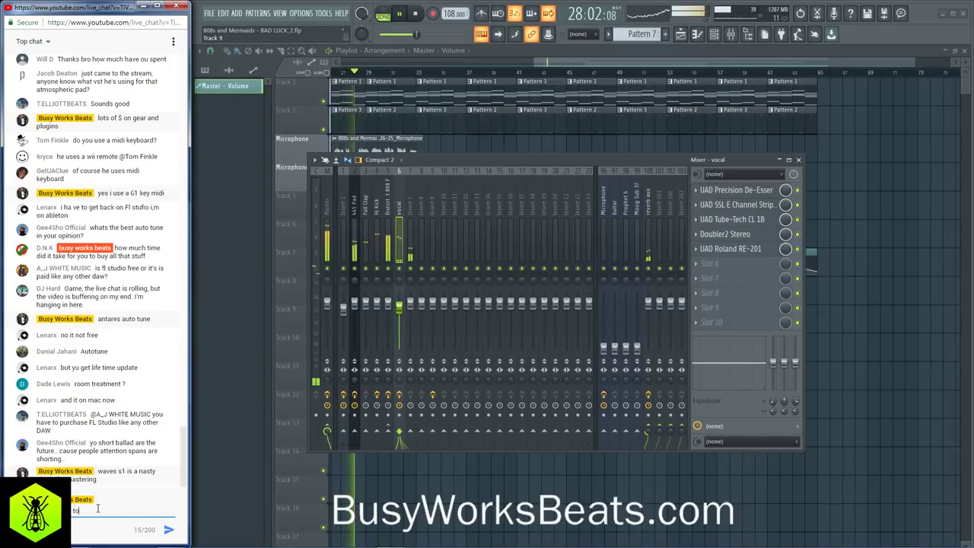
text( everything an)
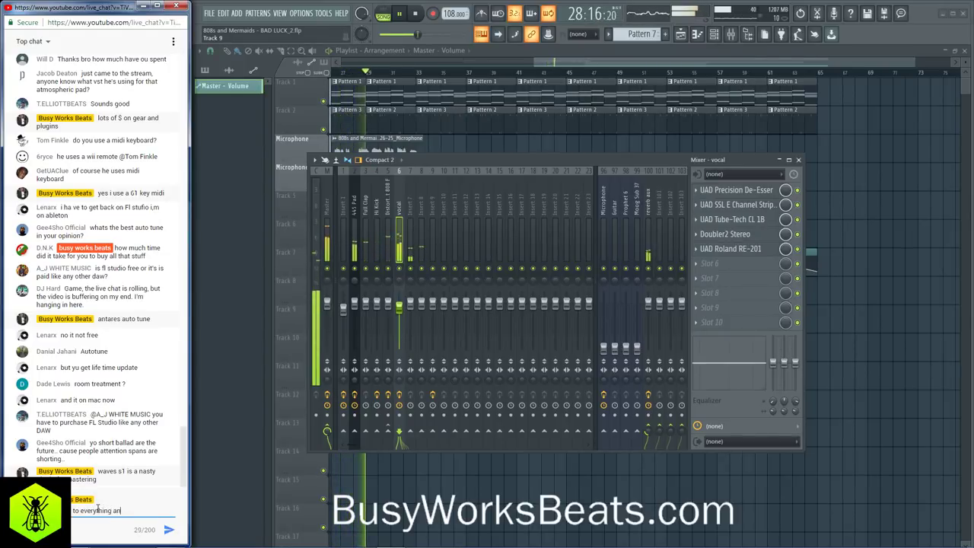
text(d makes the mono)
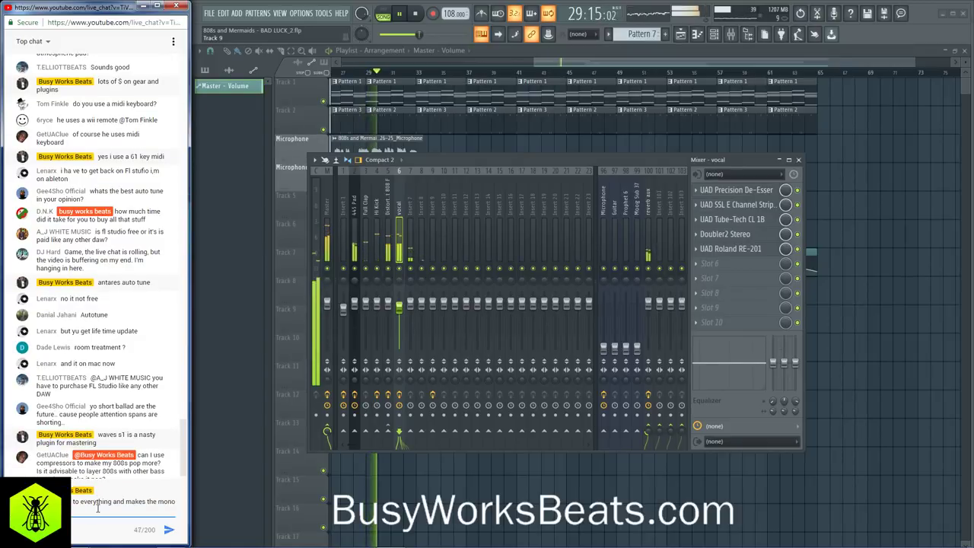
text(rated from ster)
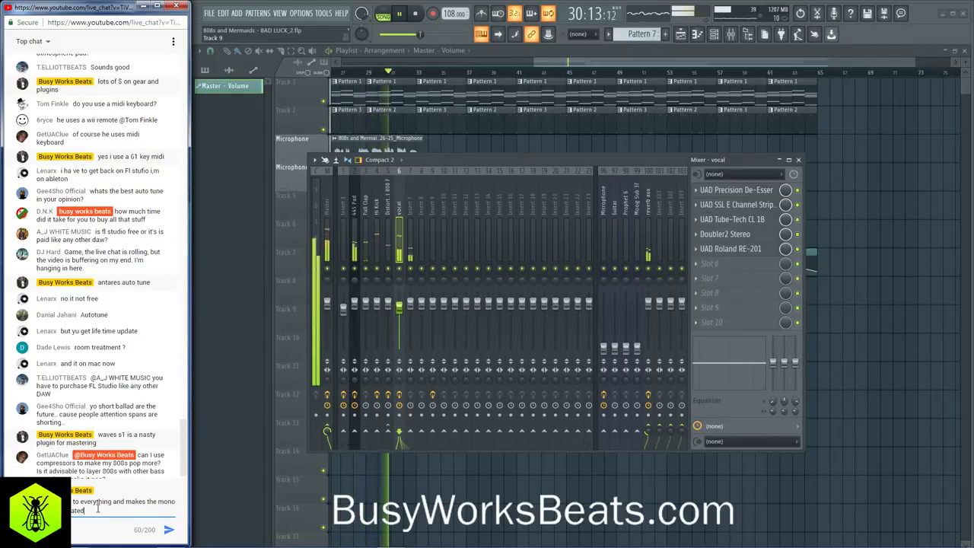
text(eo)
key(Return)
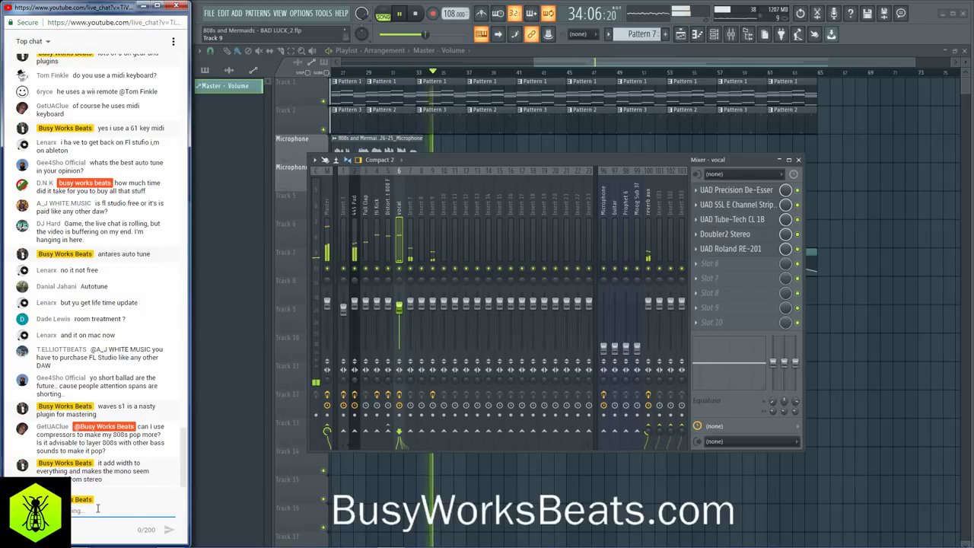
- Answer the live chat's question about compressing 808s with "you can use compressors yes on 808"
text(yes you can co)
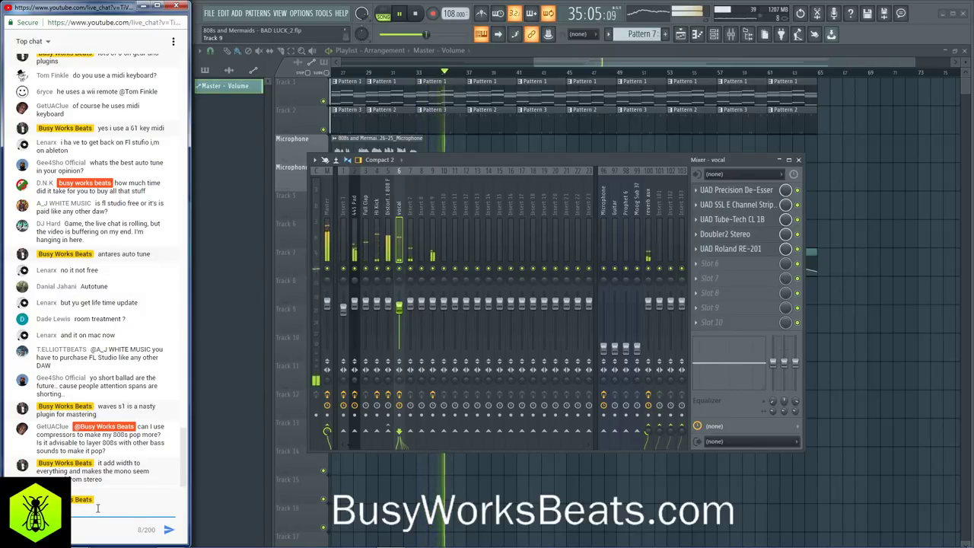
text(mpressors ye)
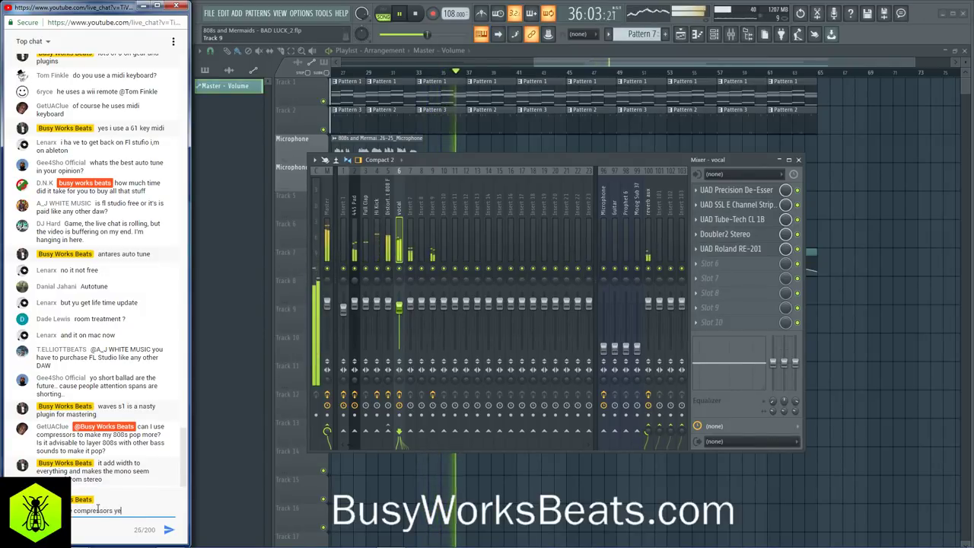
text(s on 808)
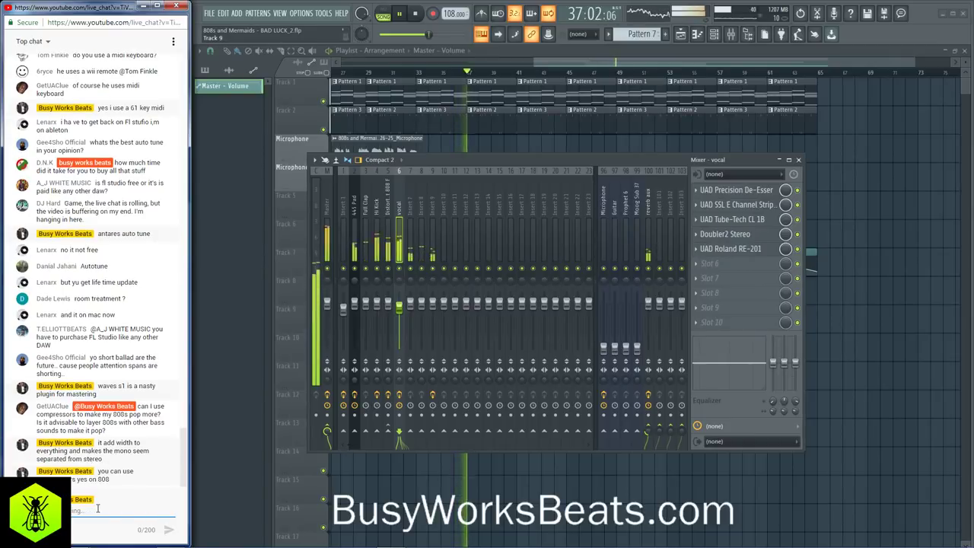
key(Return)
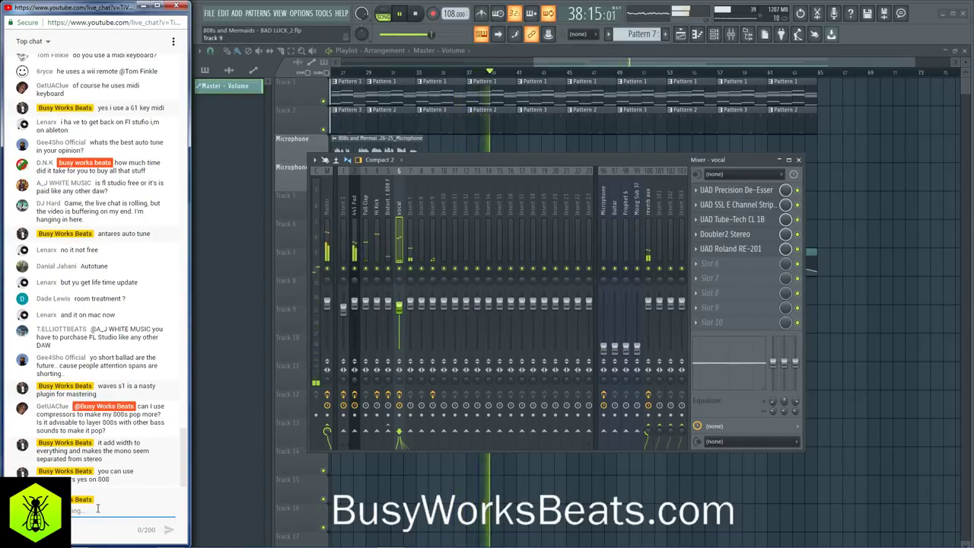
- Answer the live chat's question about layering 808s with "You can layer but it's complex"
text(yes it does)
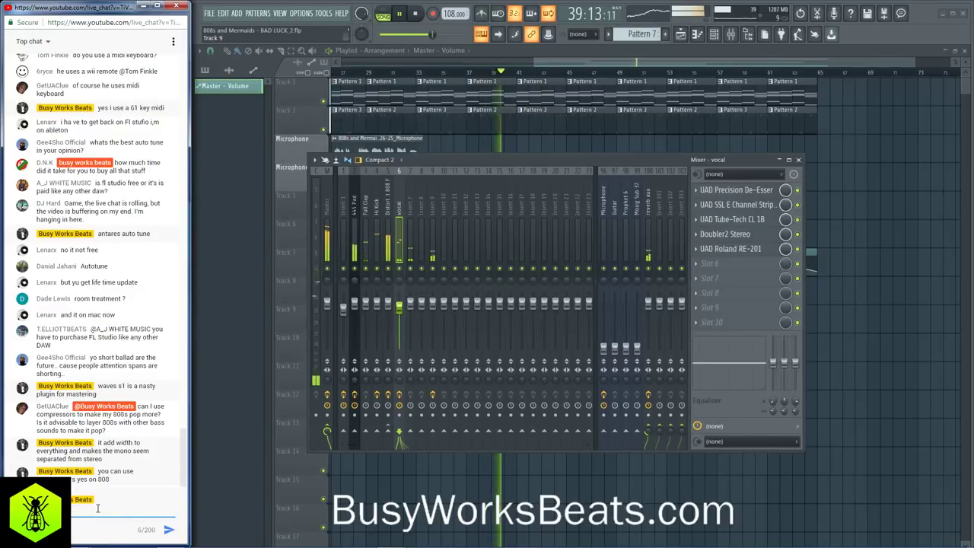
text(ter but it's compl)
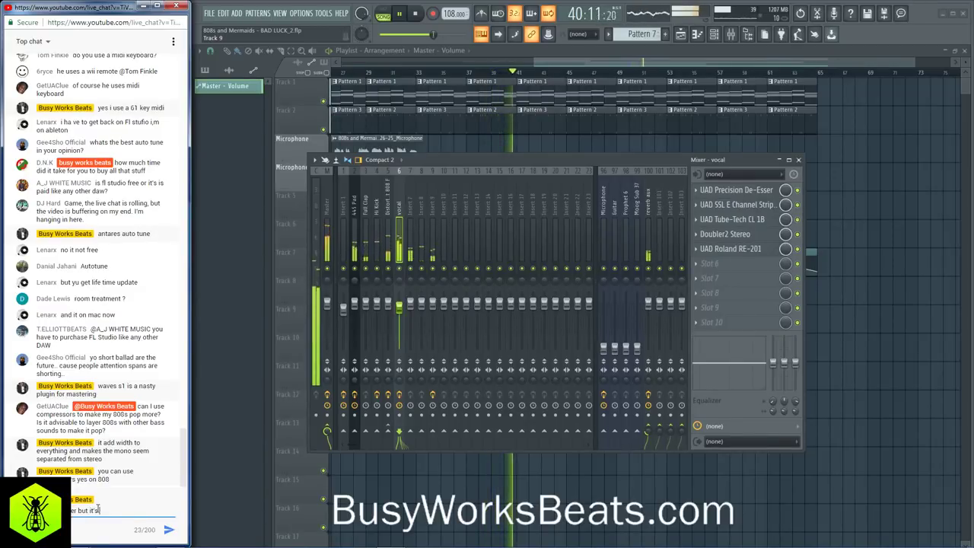
text(ex)
key(Return)
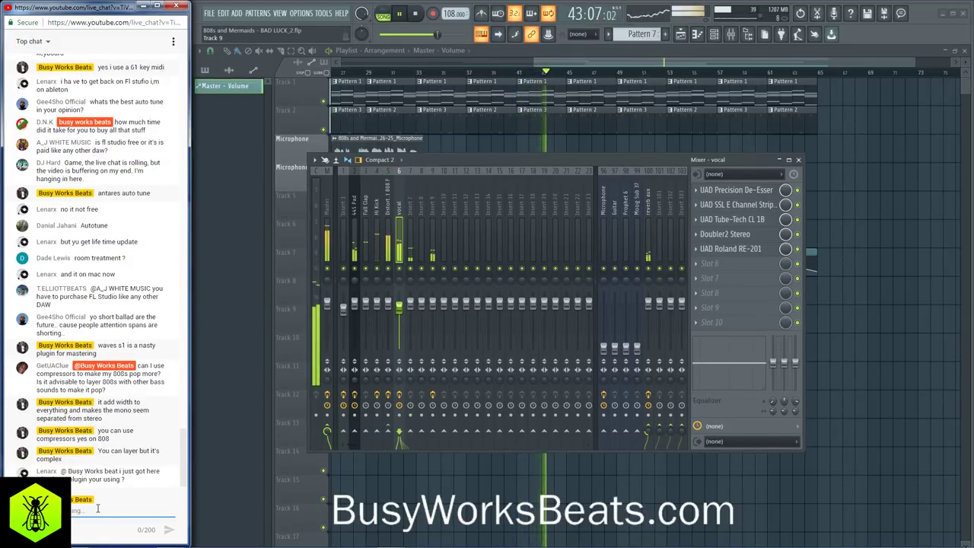
- Start a chat reply about the bass sound, and locate the Distort That Sh_t 808 F channel's sample in the FL Studio browser
text(Ozone)
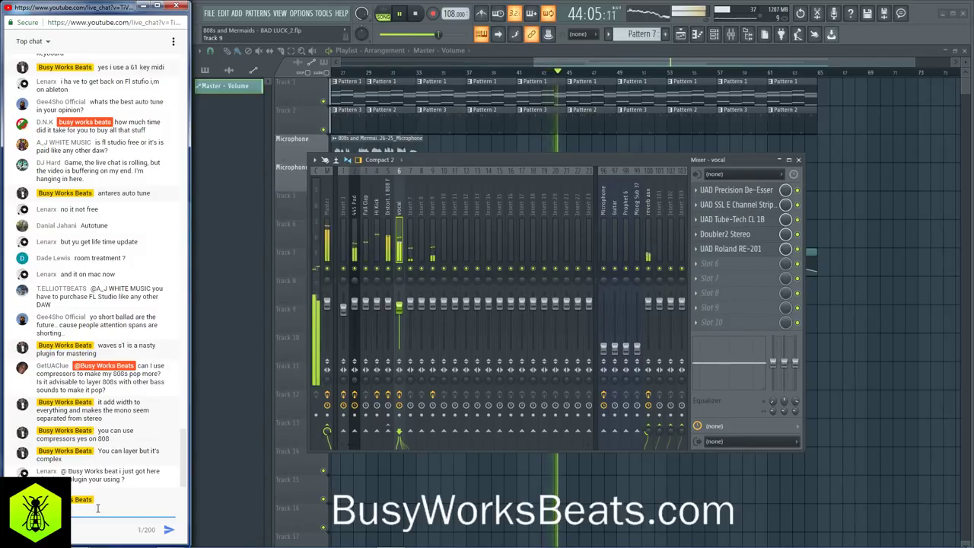
text( 8 ?)
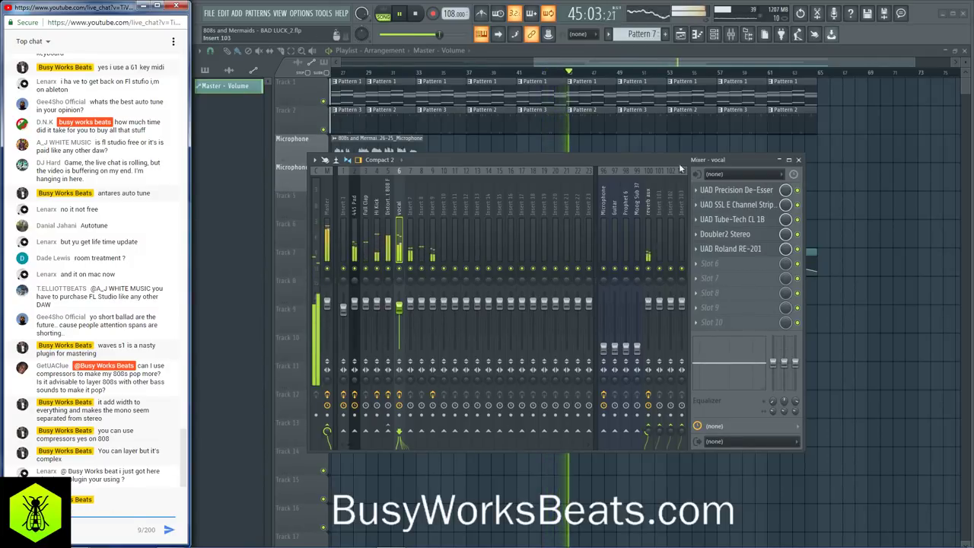
click(727, 34)
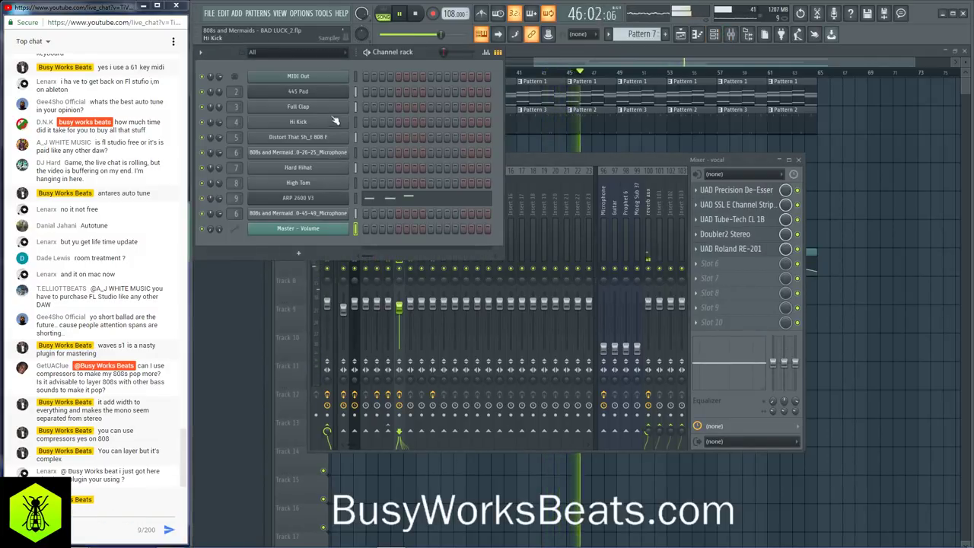
click(328, 140)
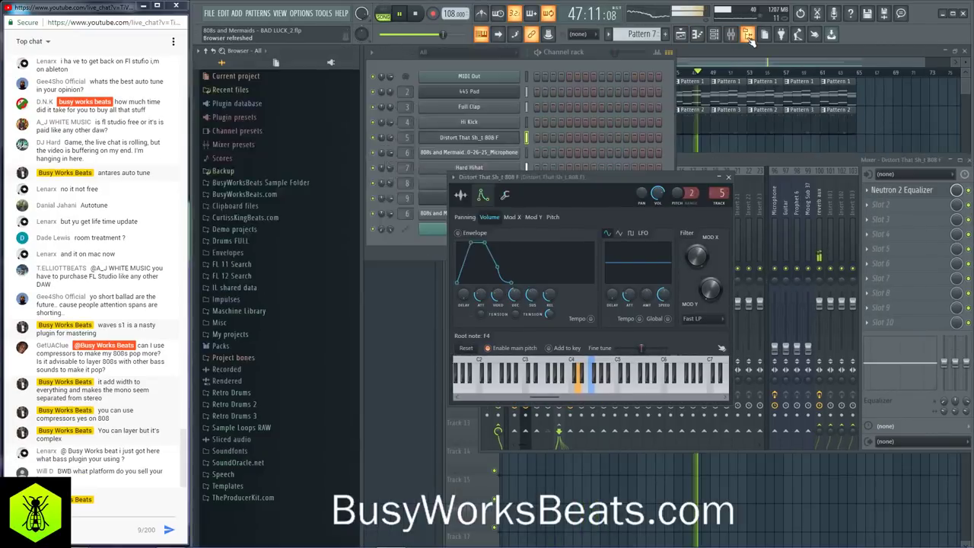
click(748, 35)
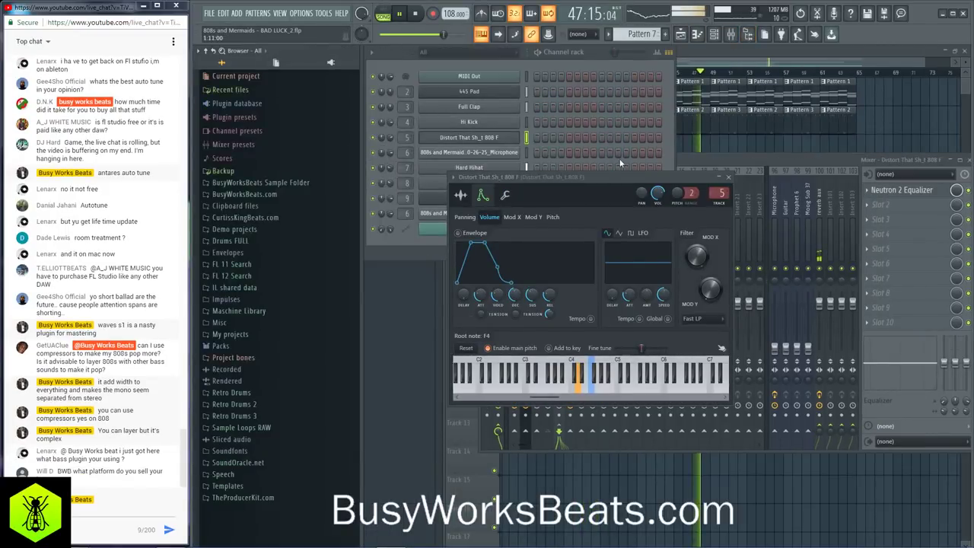
click(461, 195)
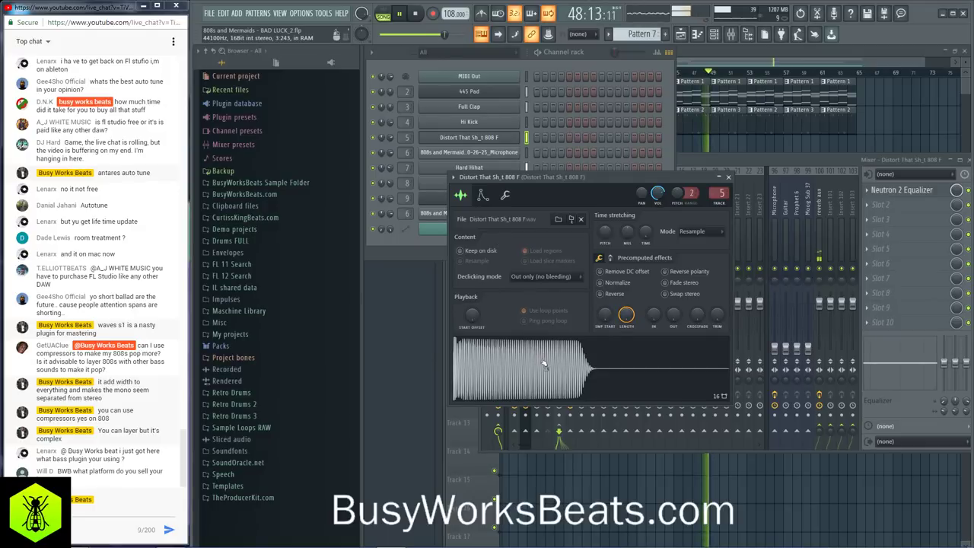
drag(548, 328, 263, 487)
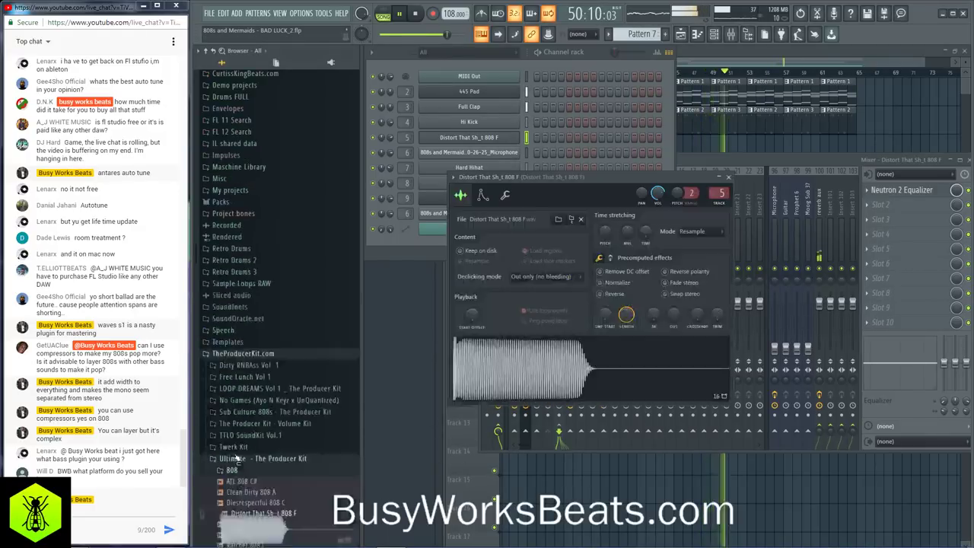
- Finish the bass reply and post "808 from ultimate kit at theproducerkit.com" in the live chat
click(92, 510)
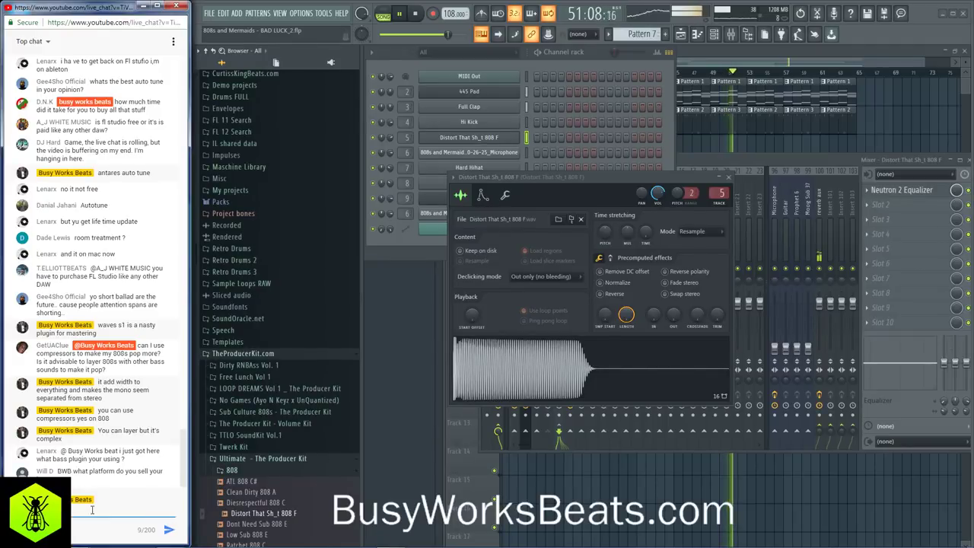
text(yo ultimate)
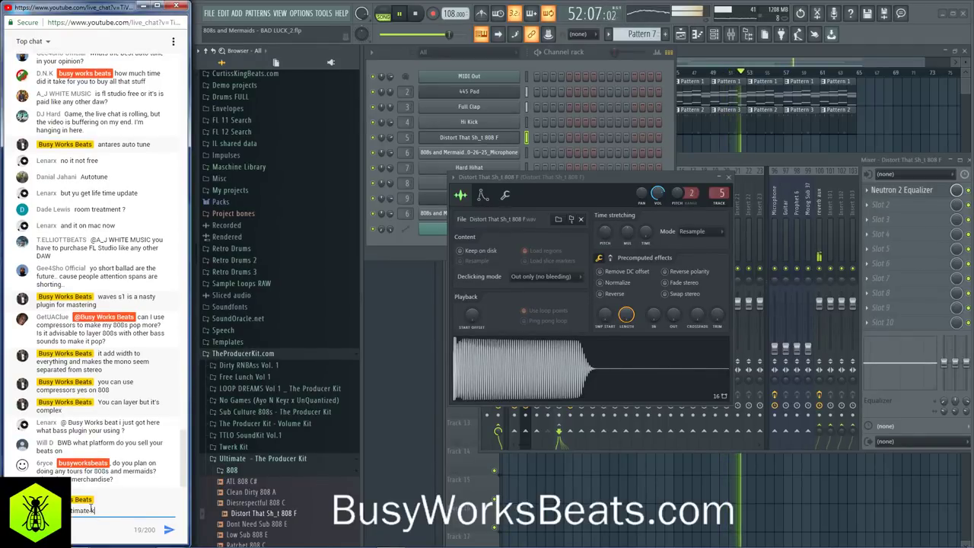
text( kit at theprodu)
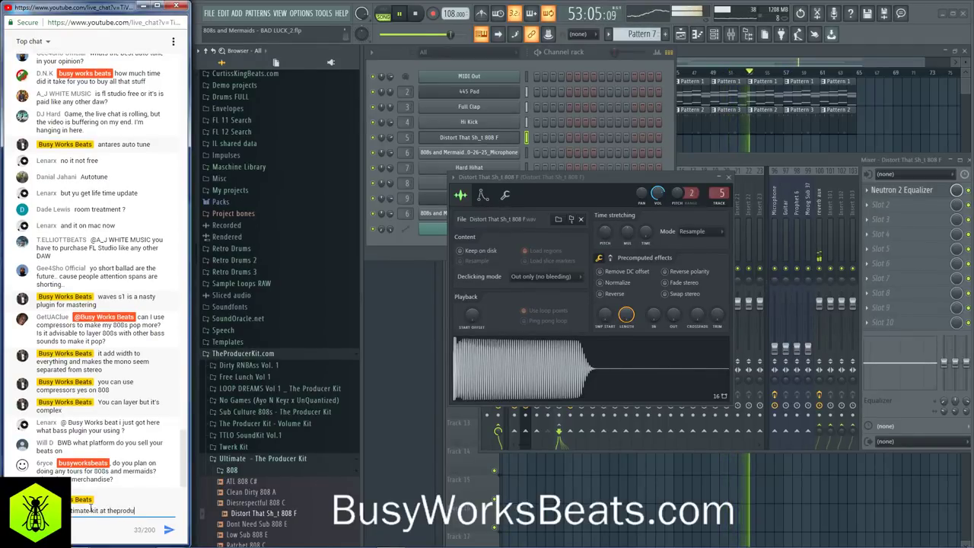
text(cerkit.com)
key(Return)
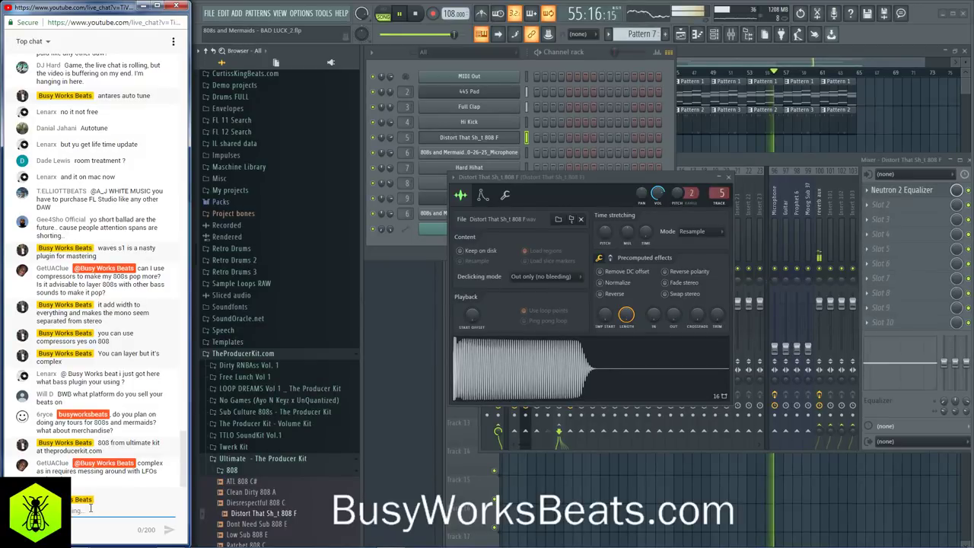
- Post "I could" and "just working on song by song until I organize" as two live chat replies
text(lolould)
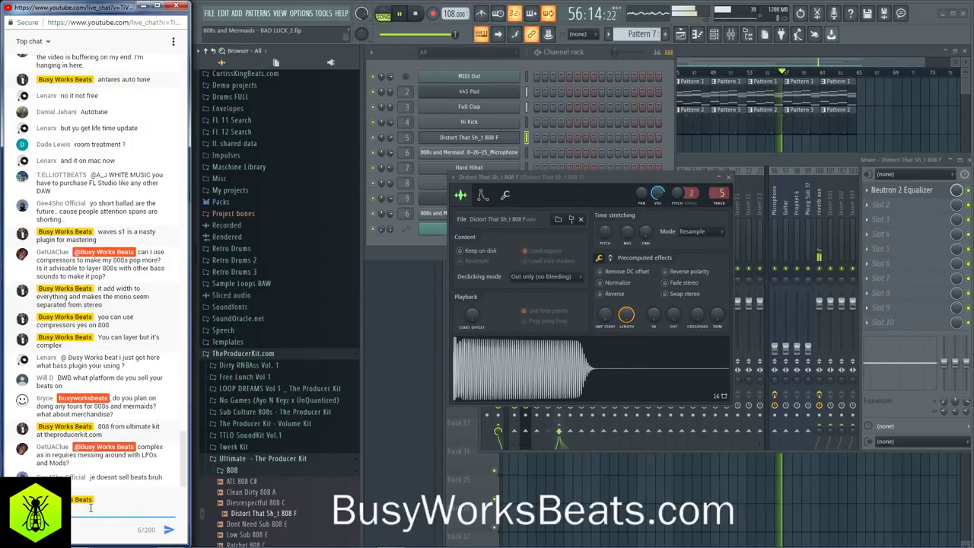
key(Return)
text(808s are hard)
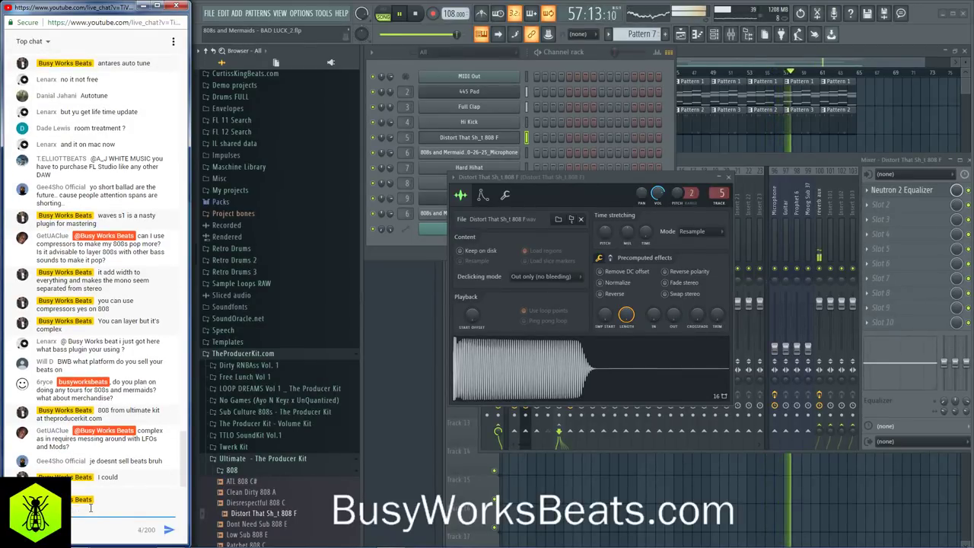
text( on s)
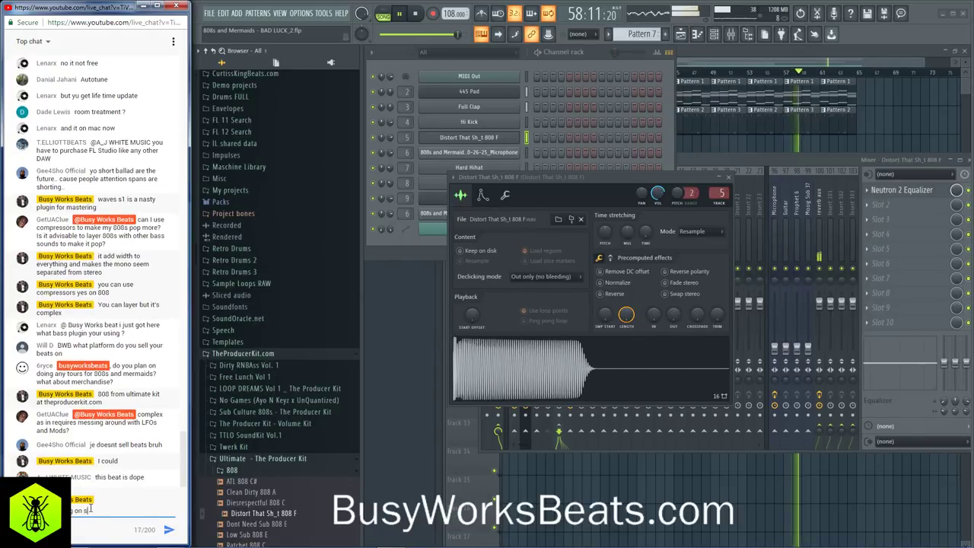
text(ong by song util)
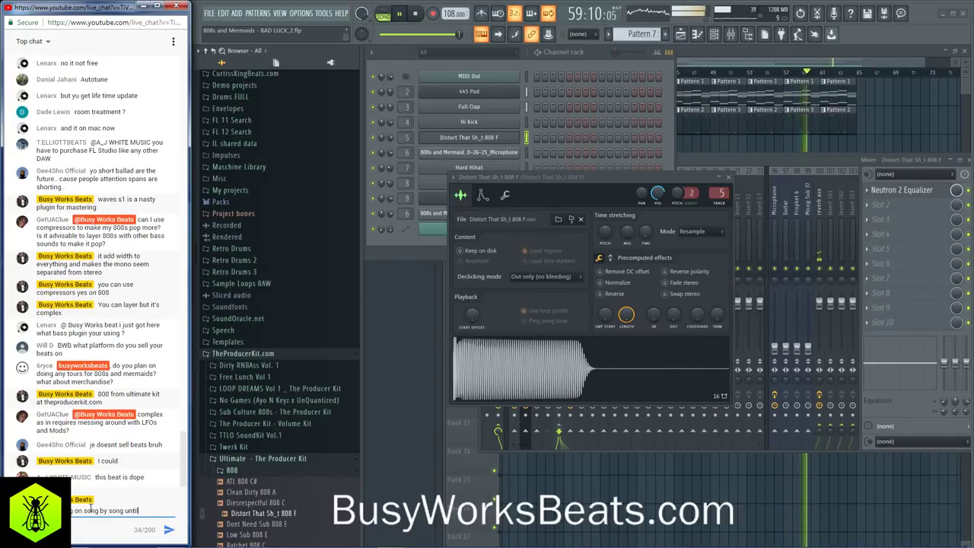
text( I crganize)
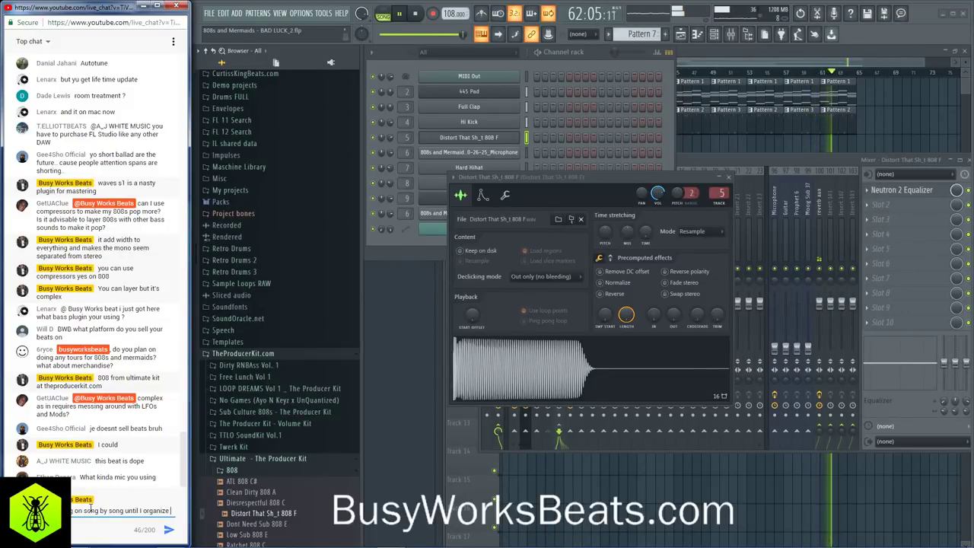
key(Return)
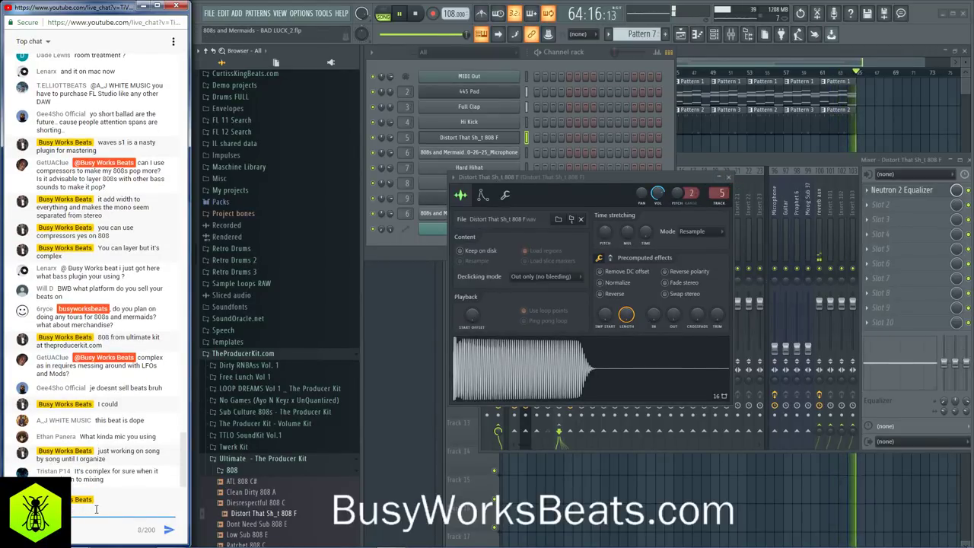
- Close the Distort That Sh_t 808 F channel window, select the Master track, and move the mixer over the Channel rack
click(728, 176)
click(725, 168)
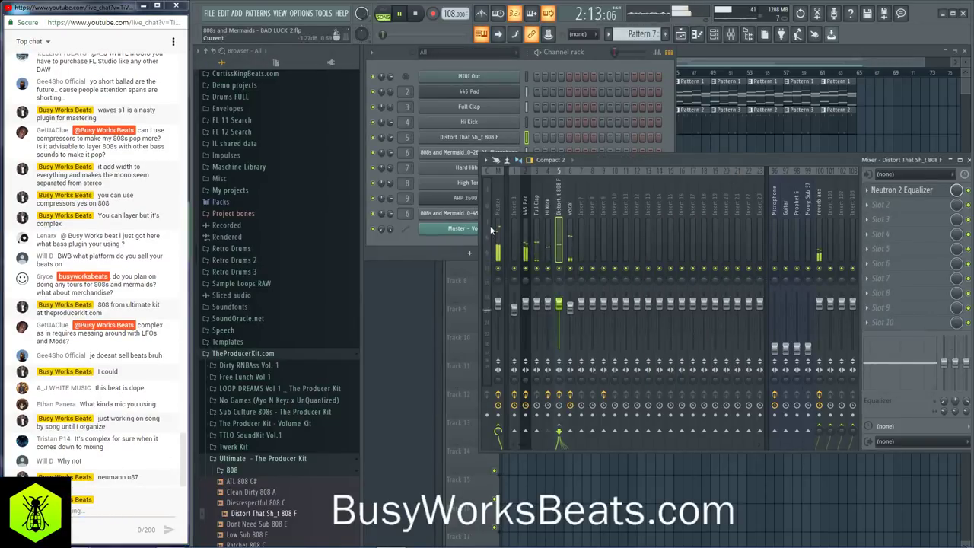
click(495, 229)
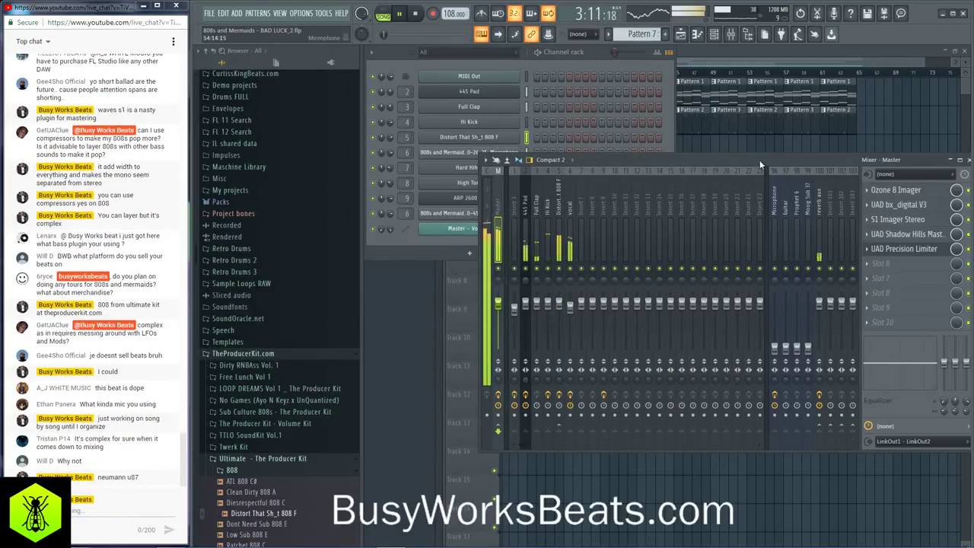
drag(768, 159, 669, 151)
- Stop playback and reset the Microphone mixer track's fader to its default level
key(space)
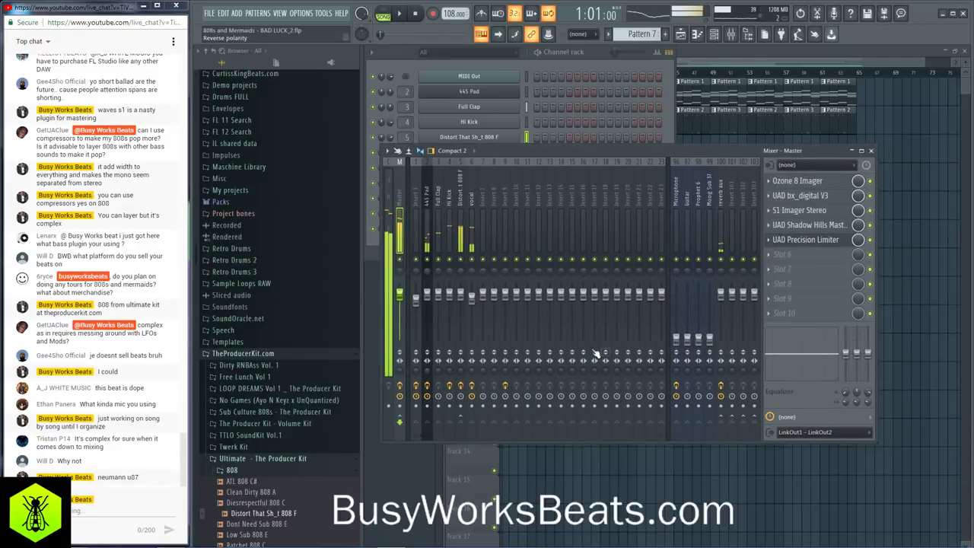
right_click(678, 335)
click(700, 346)
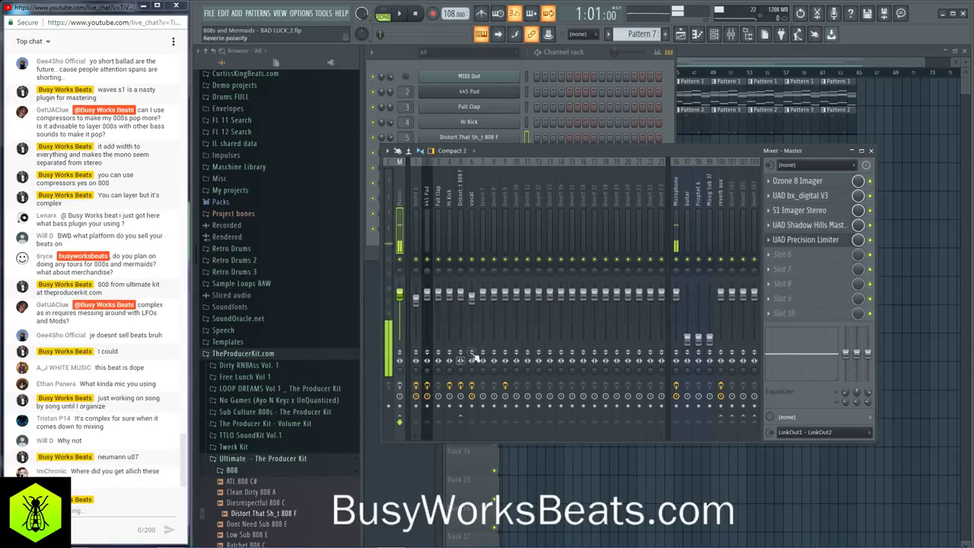
- View the Master track's S1 Imager Stereo and UAD Precision Limiter, and approve the chat message held for review
click(828, 213)
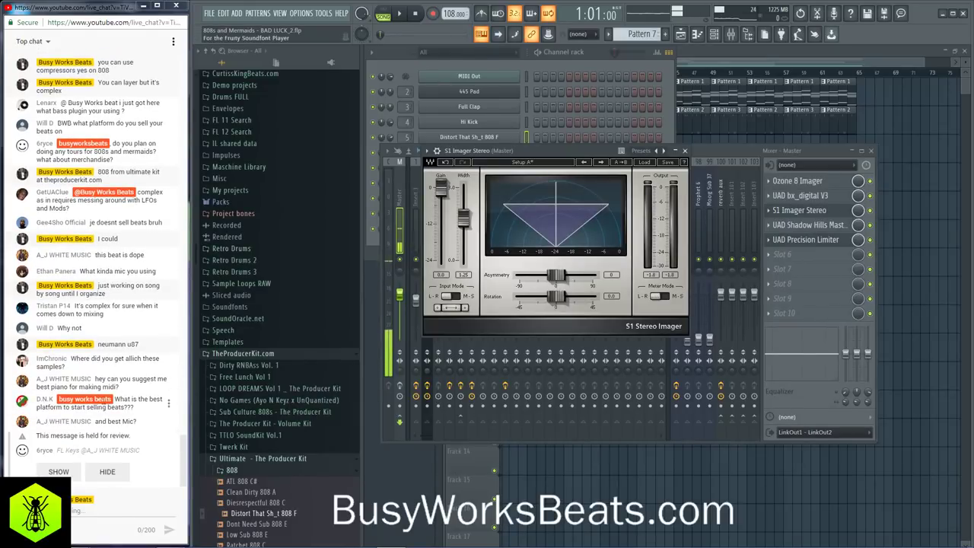
click(72, 467)
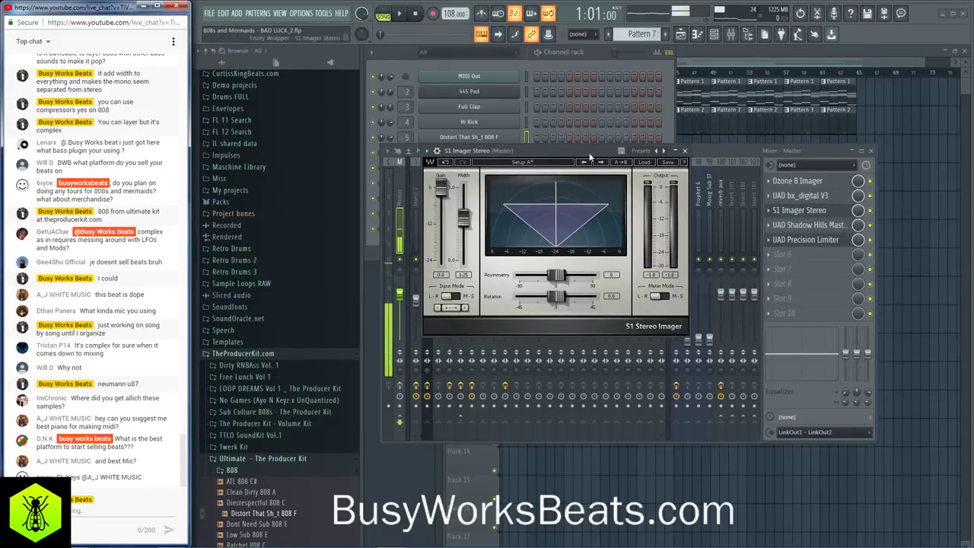
click(685, 151)
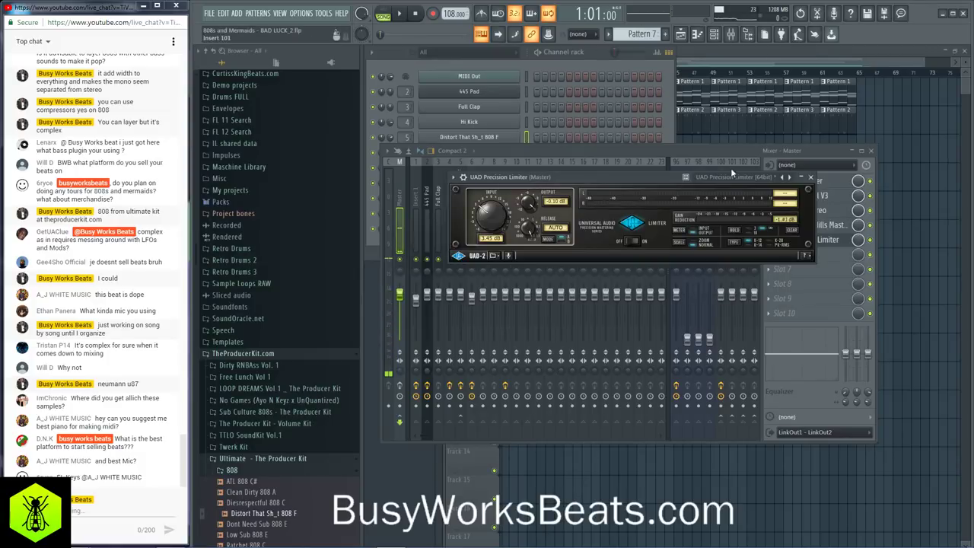
click(810, 178)
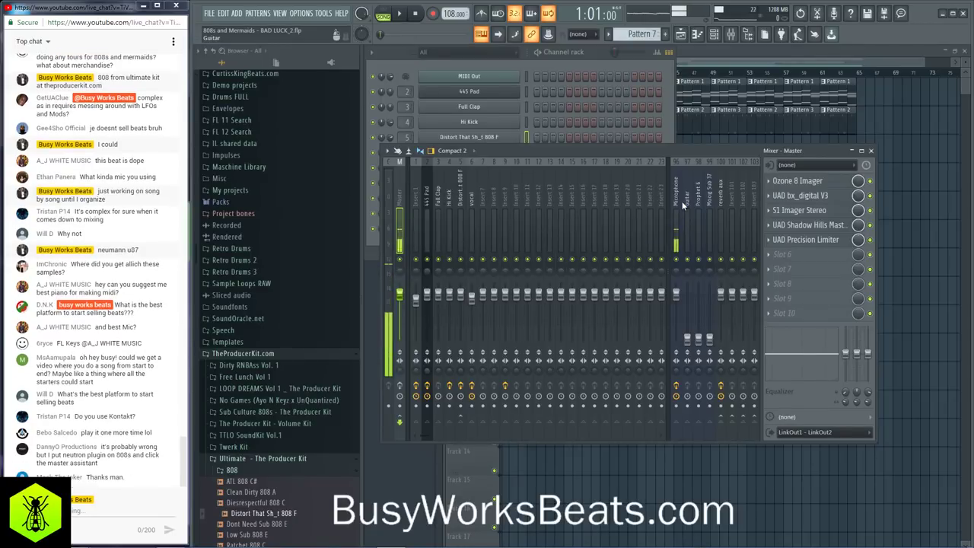
- Post "808s and mermaids busyworksbeats" in the live chat
click(85, 508)
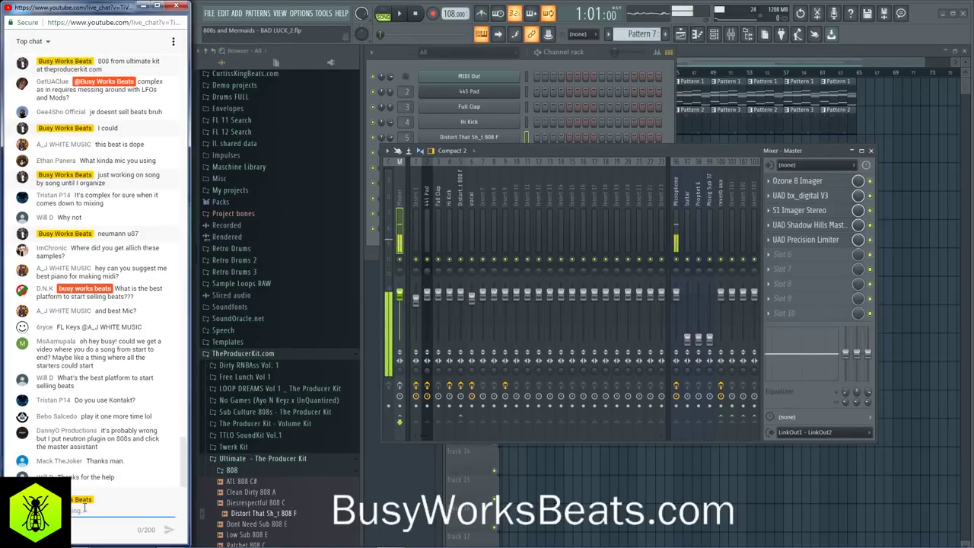
text(thankMerma)
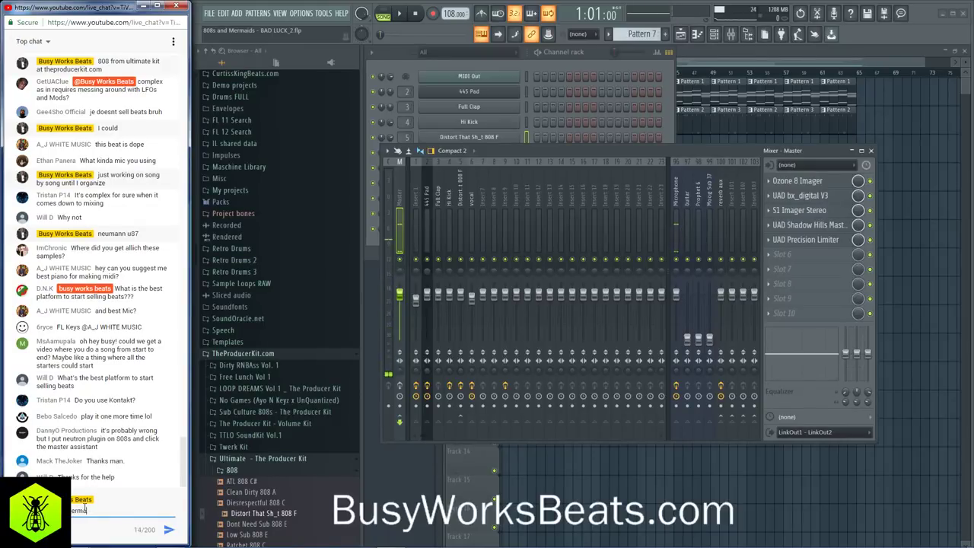
text(ids busyworksbeats)
key(Return)
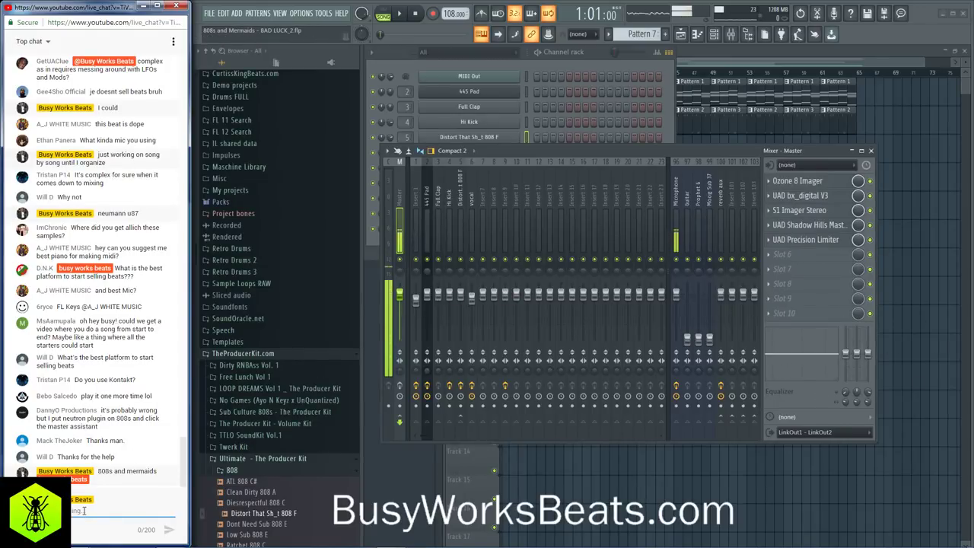
- Post "friday the 13th - rnb" in the live chat
text(thanks guys!)
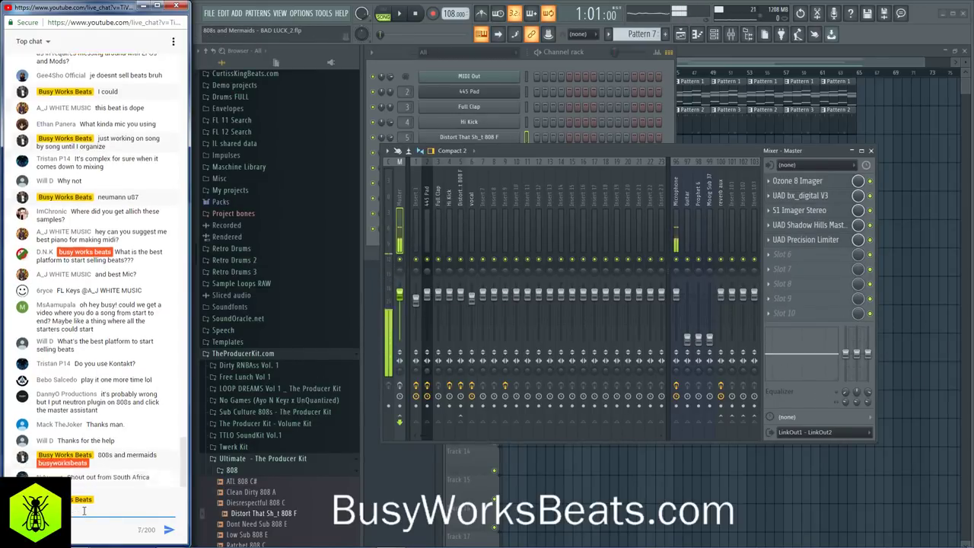
text( 8th)
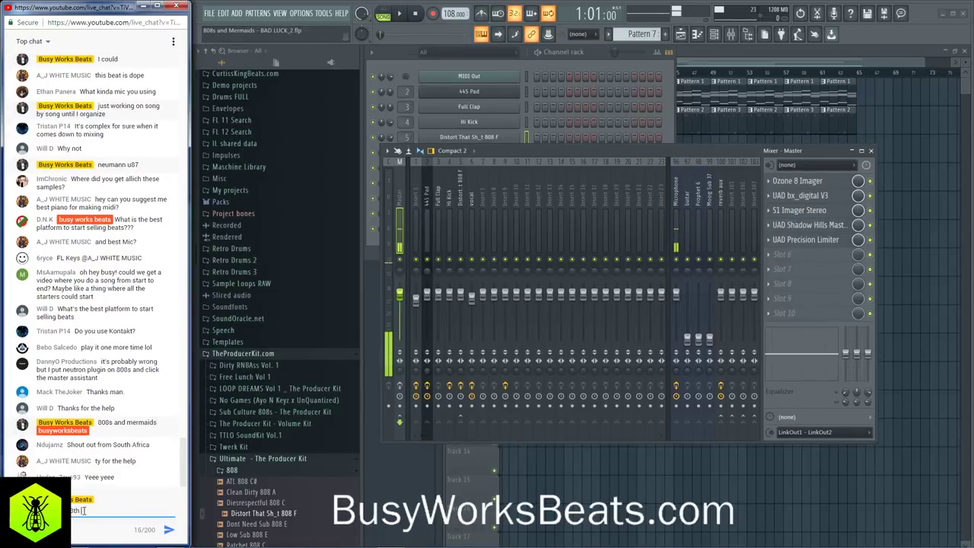
key(Return)
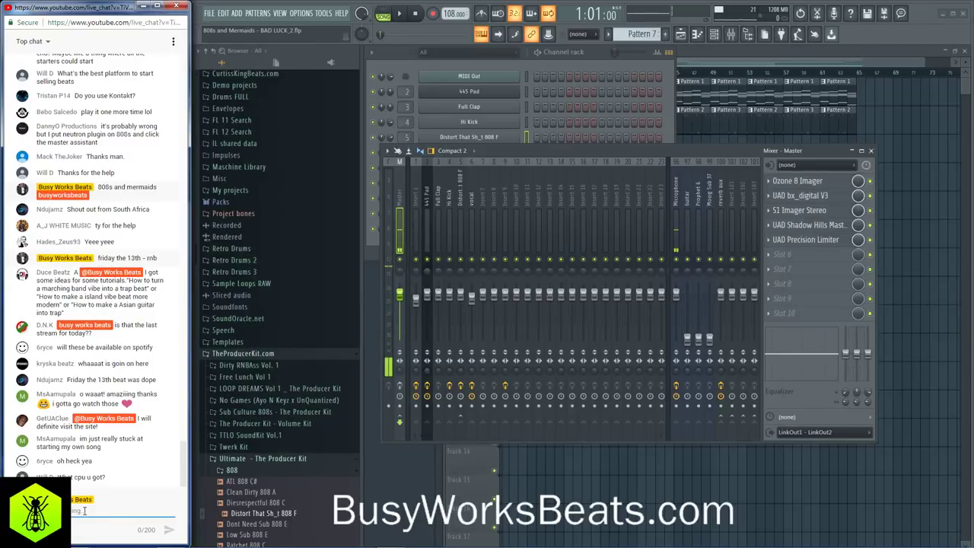
- Read back through the earlier live chat messages and return to the newest ones
scroll(96, 398, up, 5)
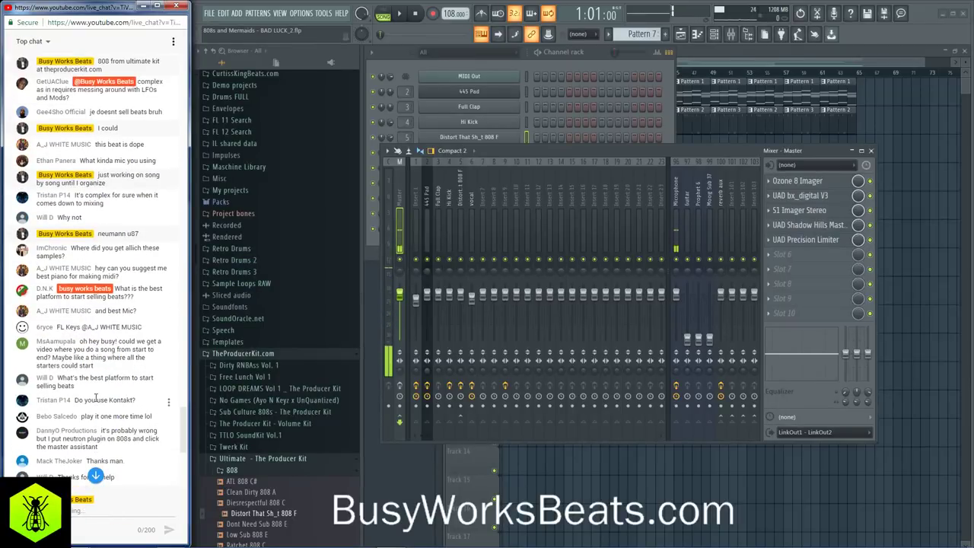
scroll(96, 398, up, 5)
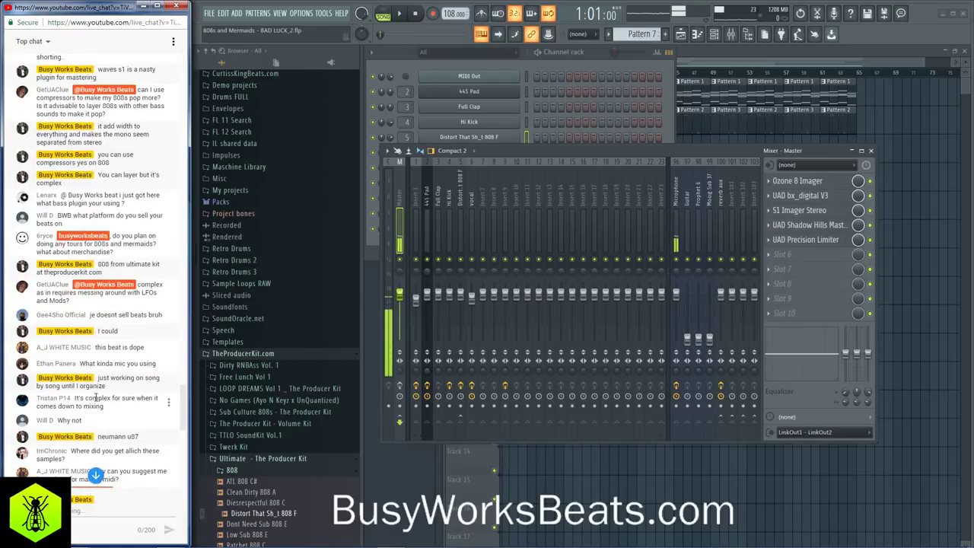
scroll(141, 327, up, 5)
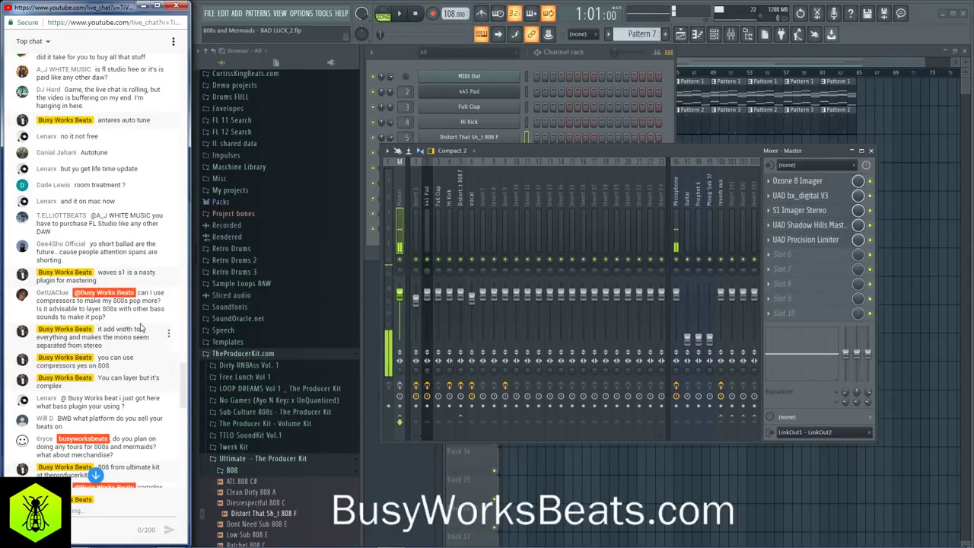
scroll(140, 327, down, 6)
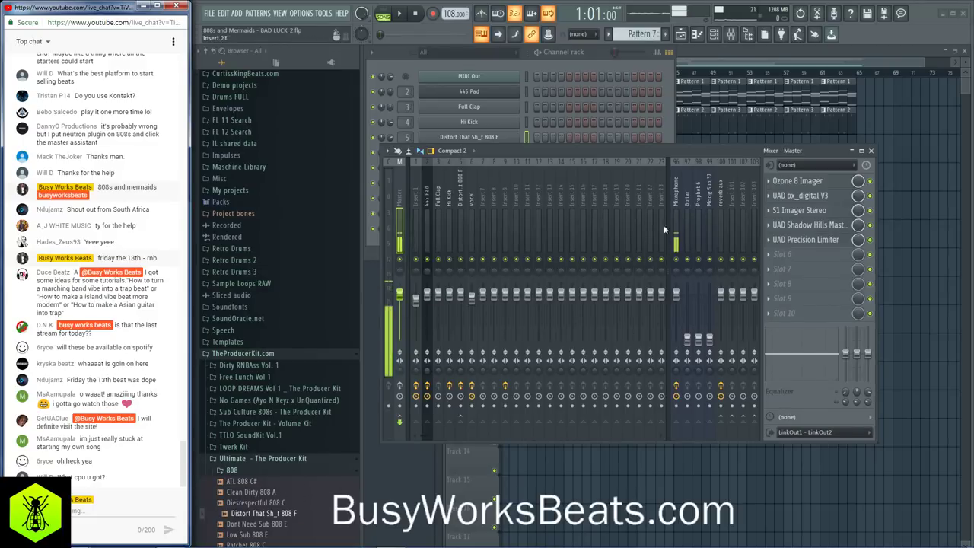
- Bring the Channel rack in front of the mixer
click(596, 57)
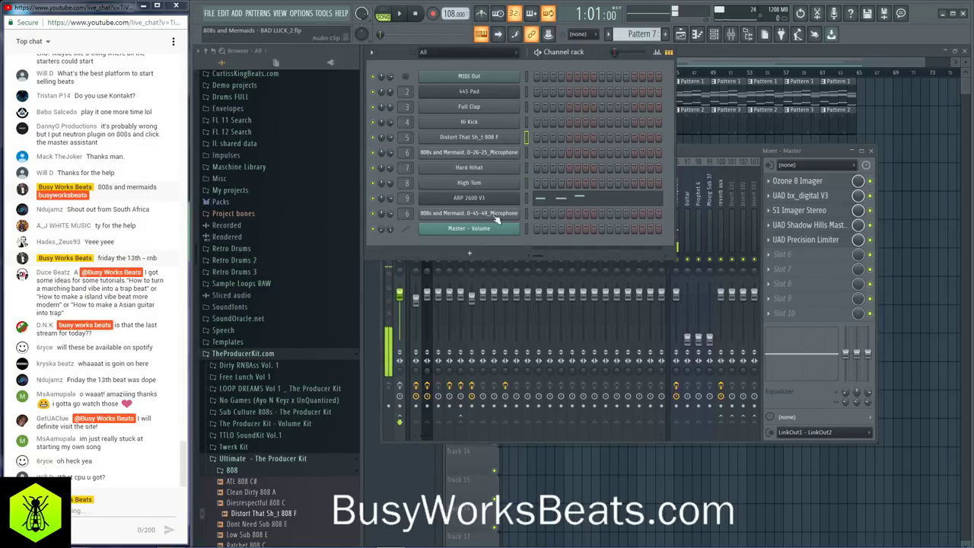